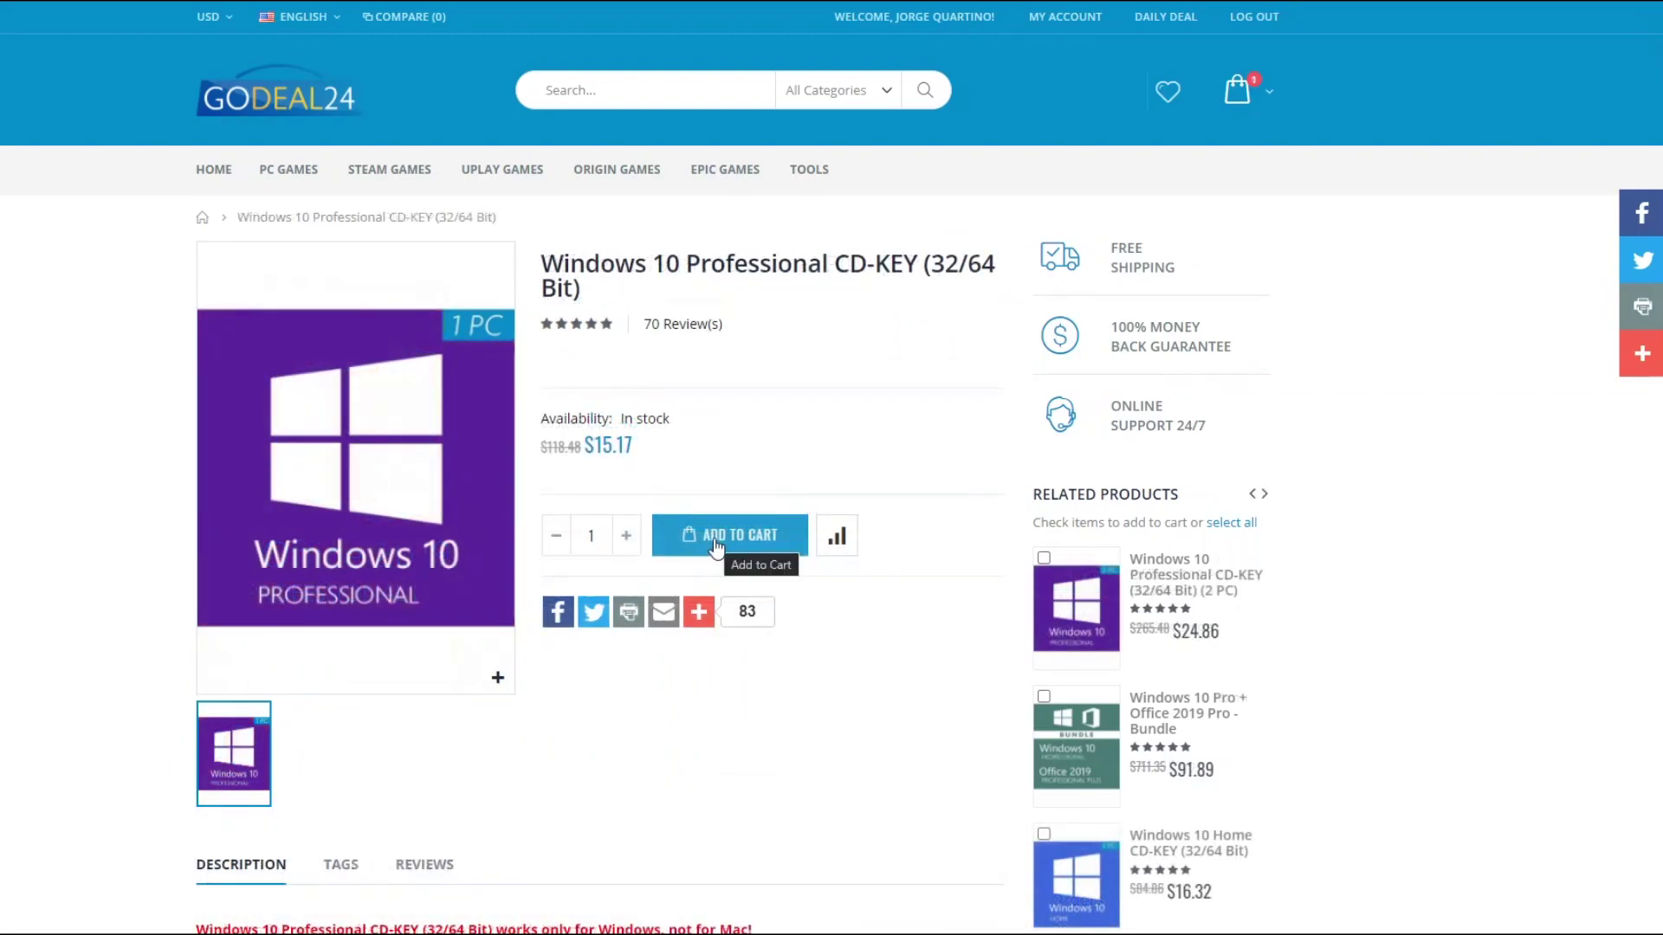
# Add the Windows 10 Professional CD-KEY to the shopping cart and apply the coupon code zh35 there
pyautogui.click(734, 536)
pyautogui.click(1235, 95)
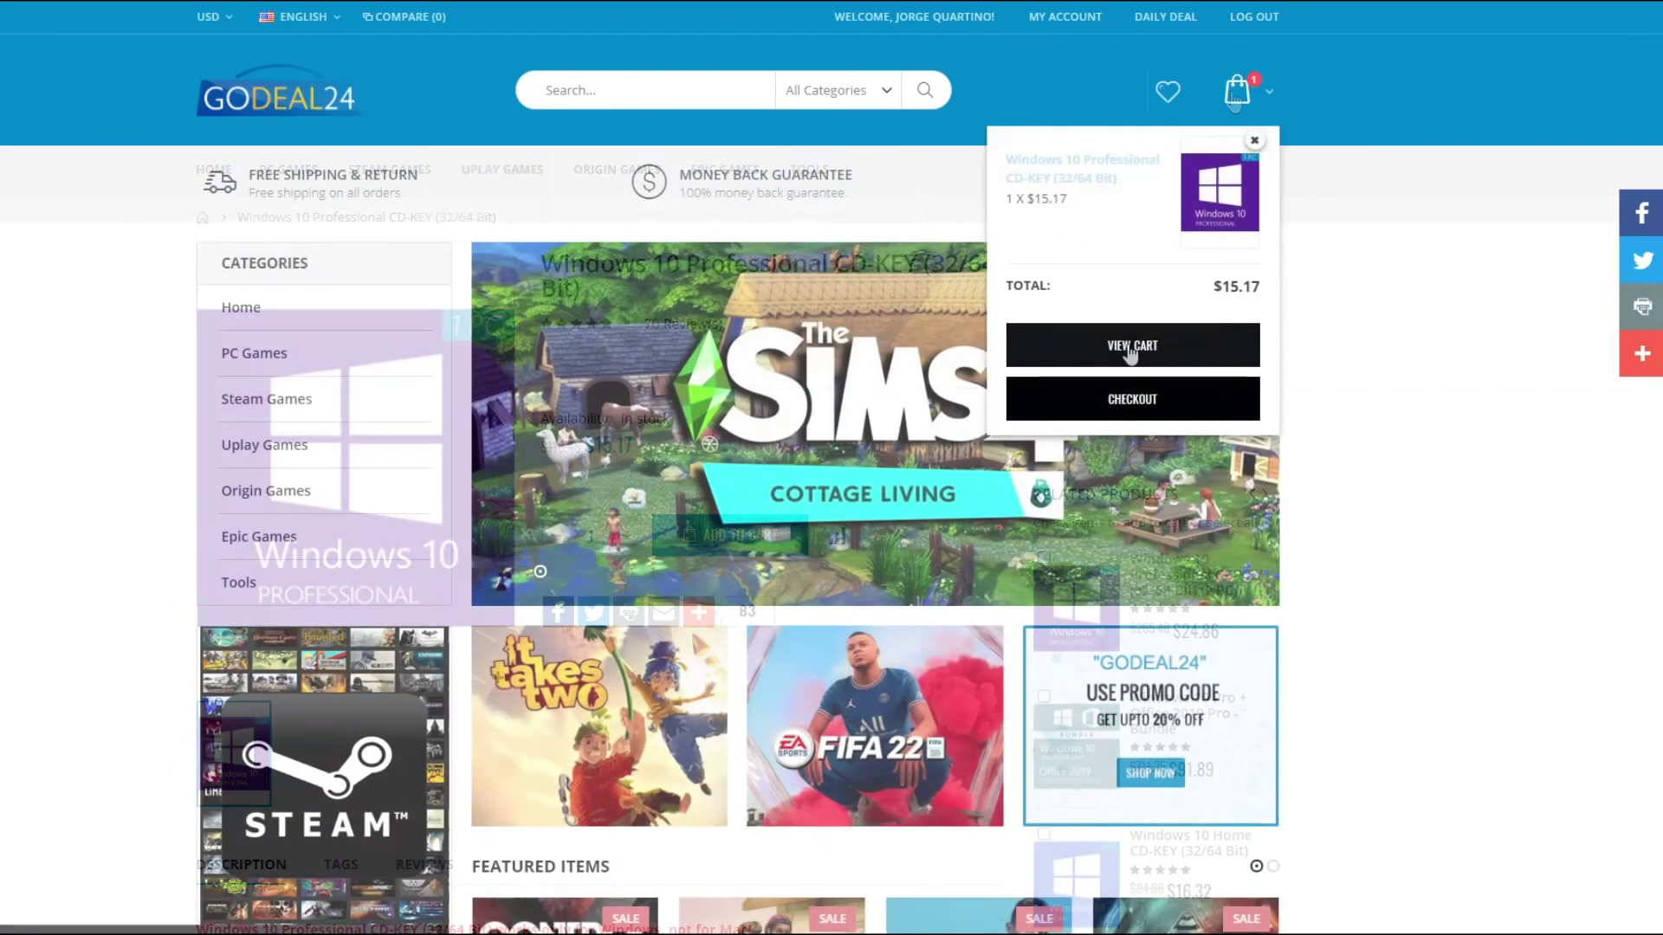
pyautogui.click(1130, 346)
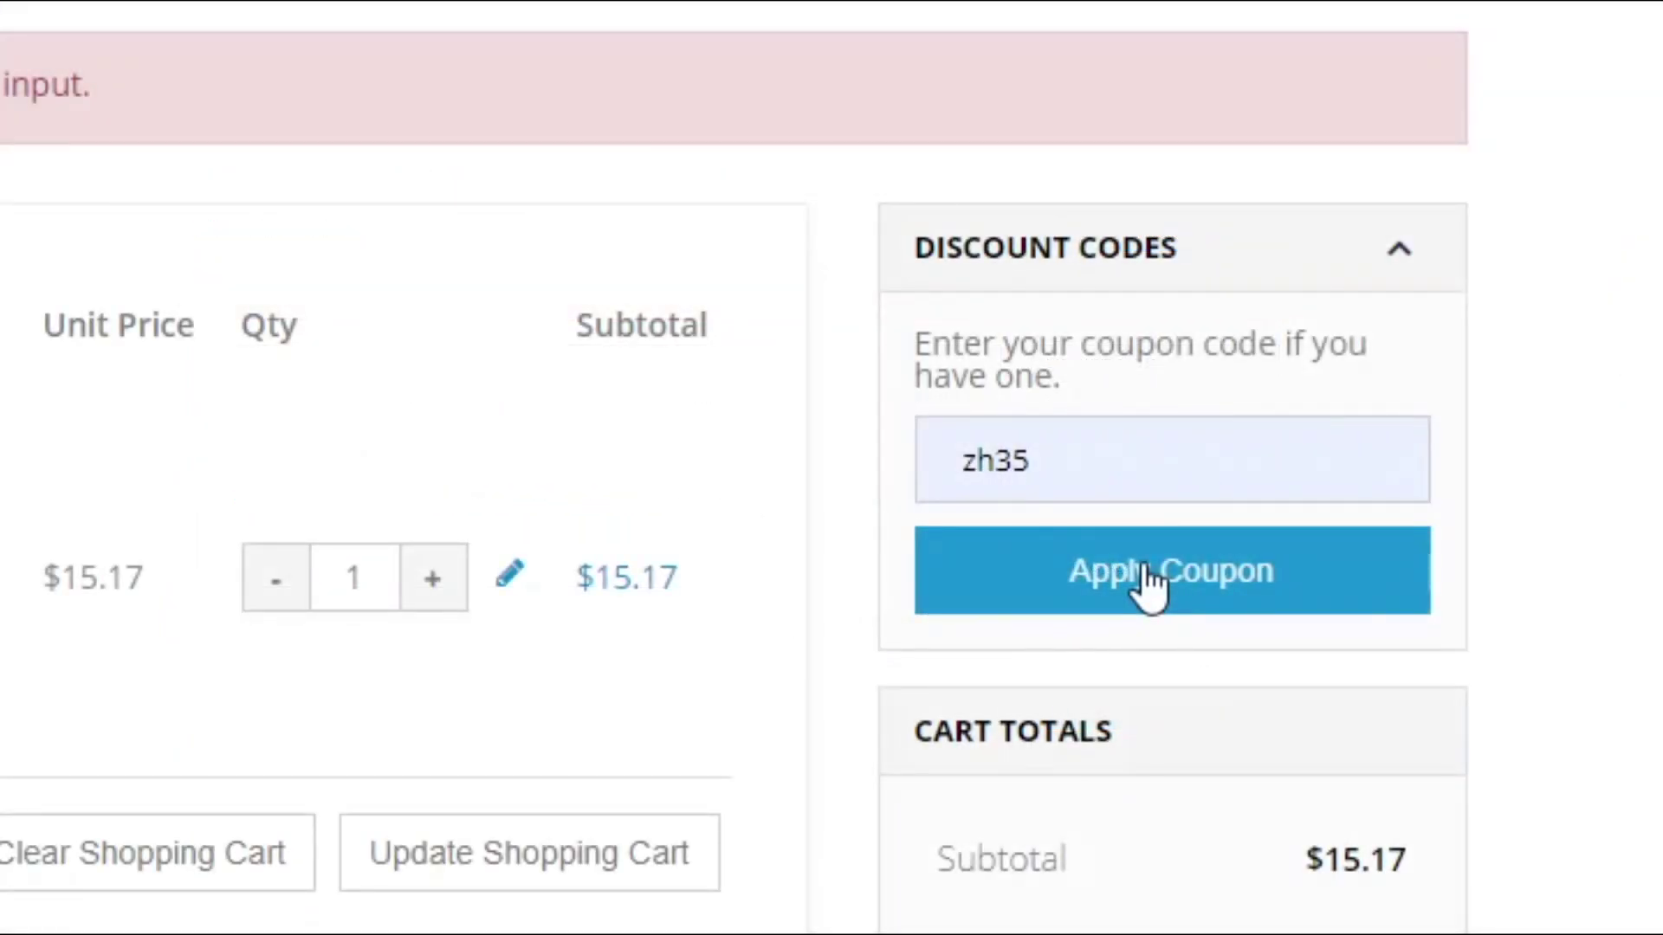
pyautogui.click(1152, 576)
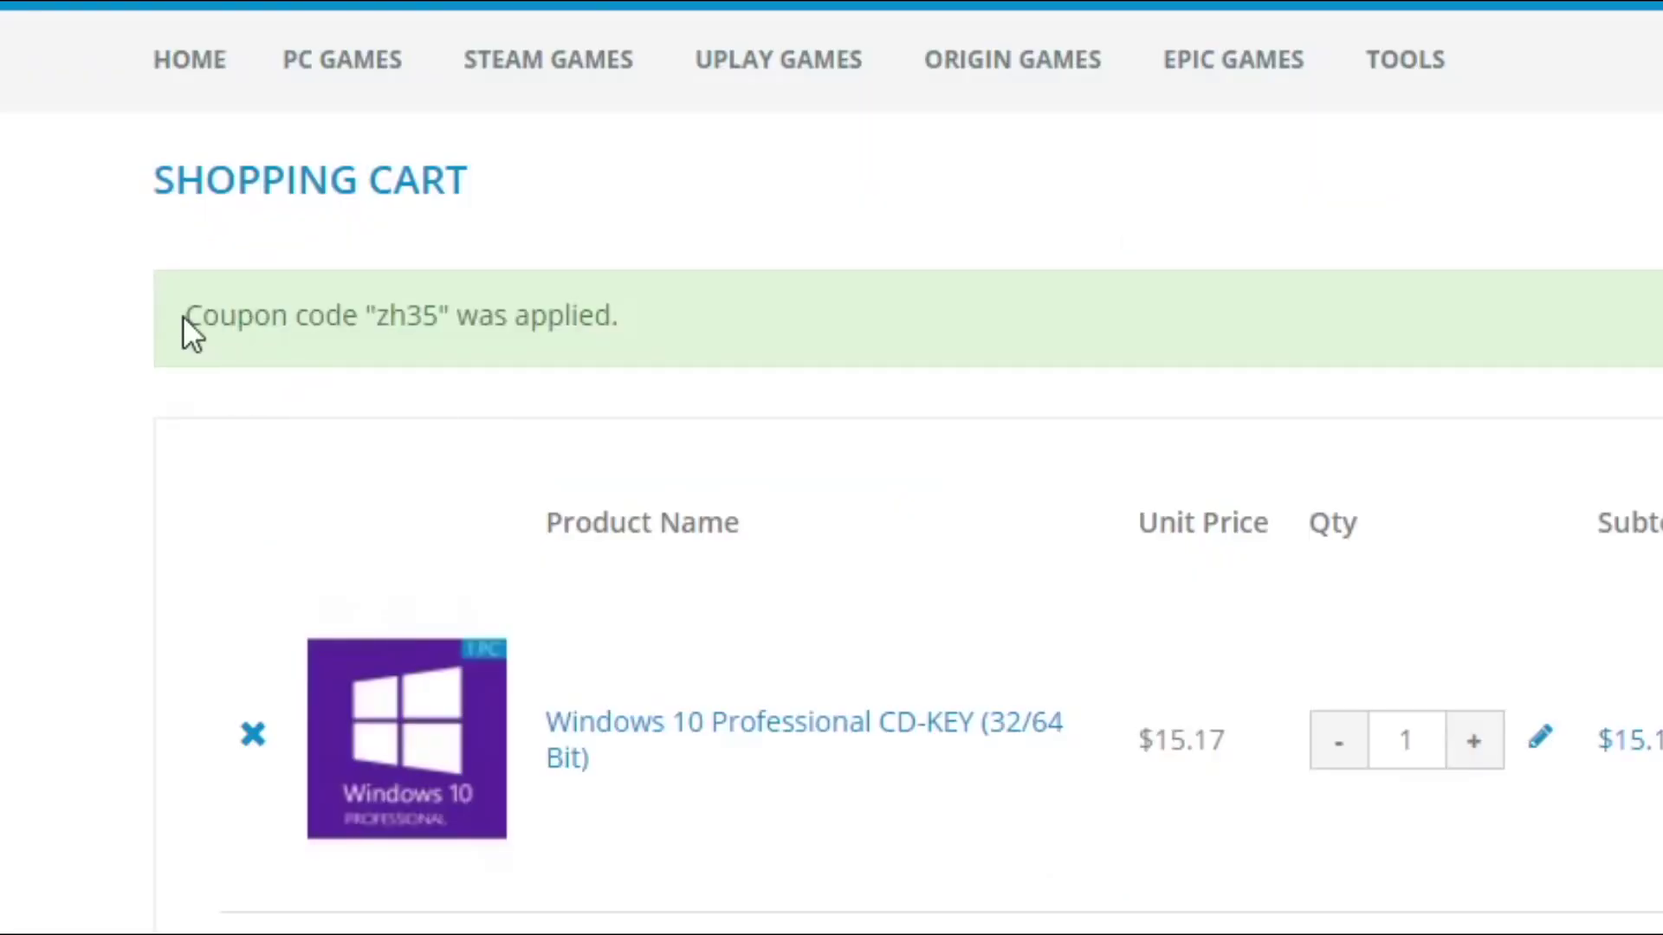
pyautogui.moveTo(184, 315); pyautogui.dragTo(625, 314)
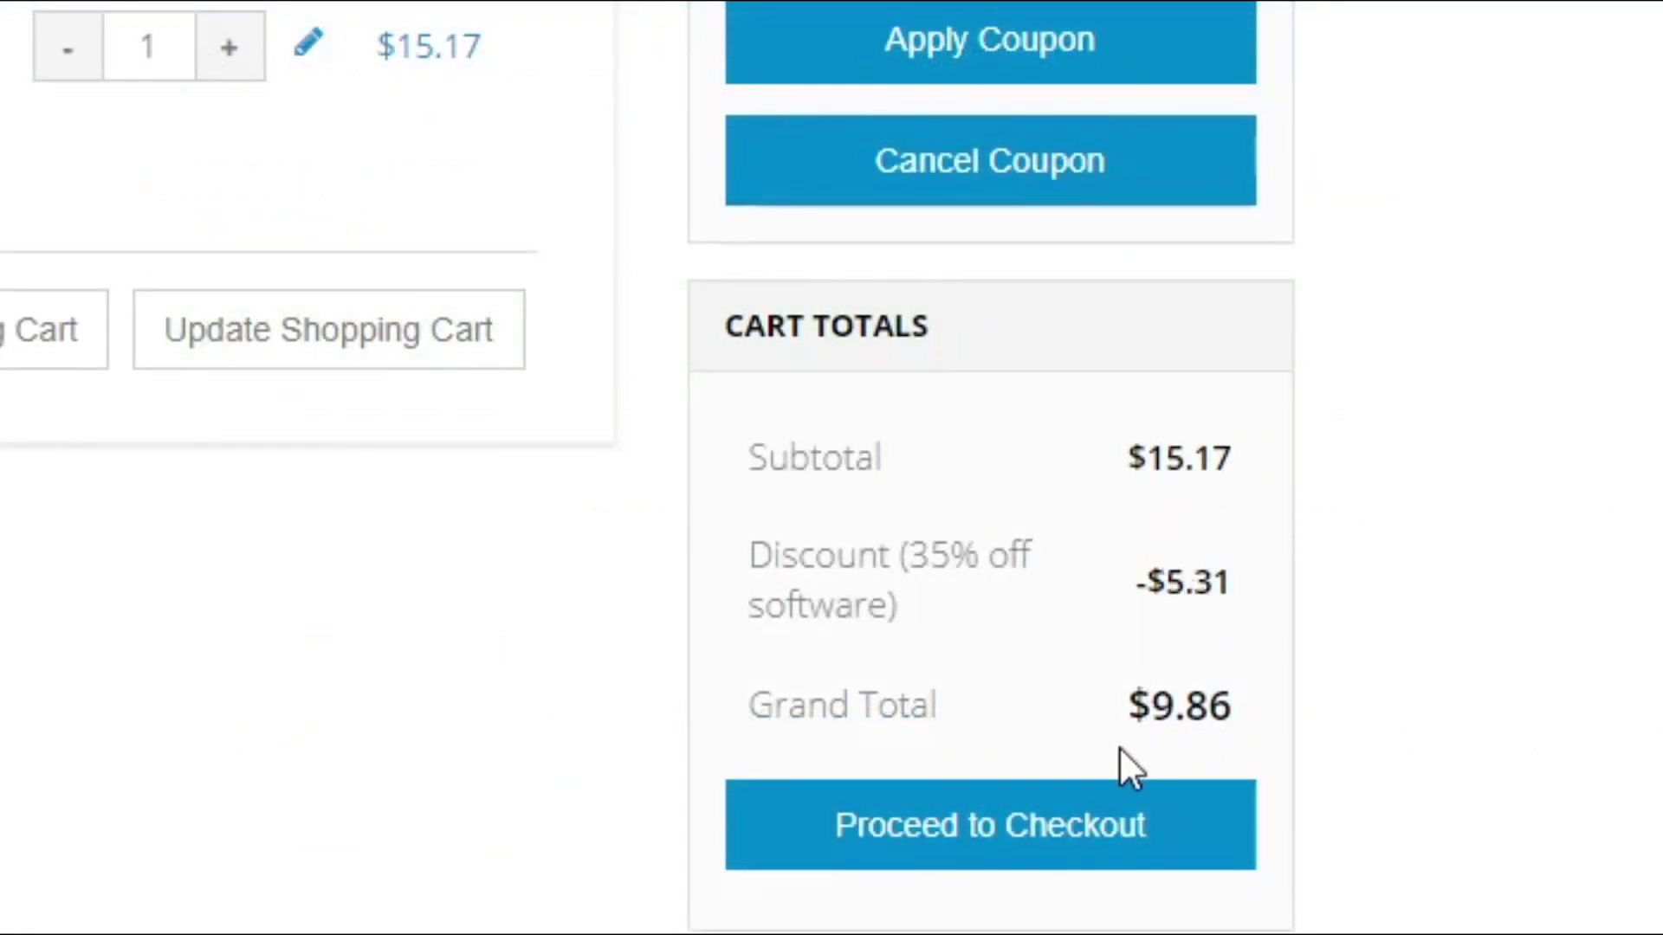
# Check out with the prefilled billing information and the Cwalletco payment method, and place the order
pyautogui.click(1140, 827)
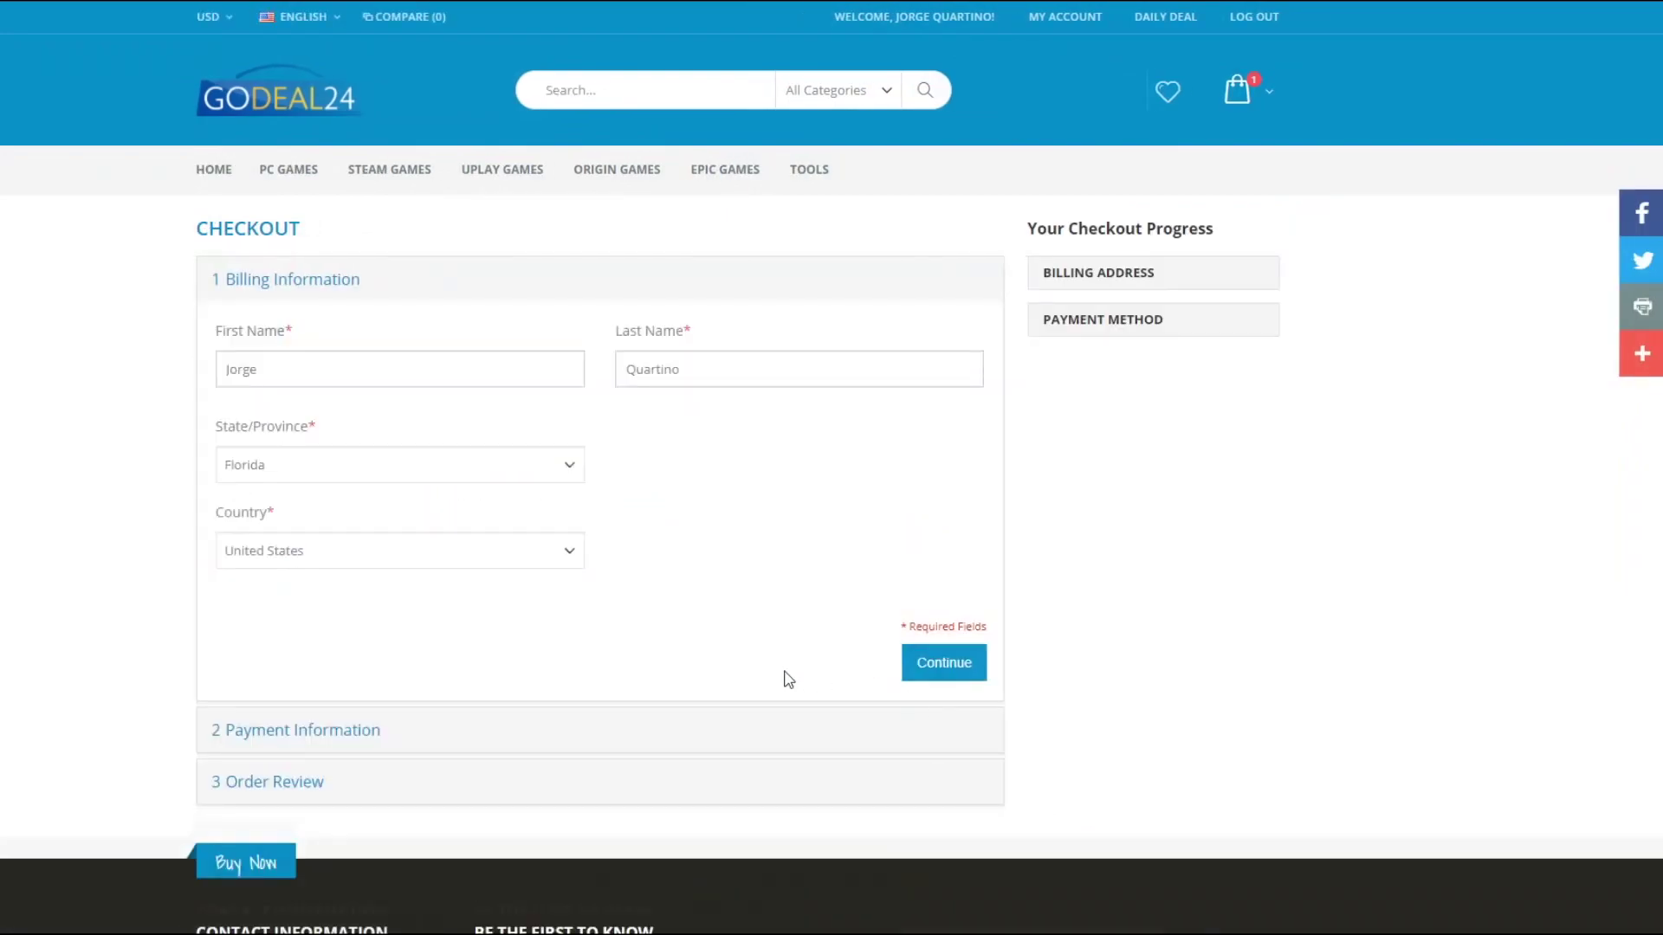
pyautogui.click(945, 663)
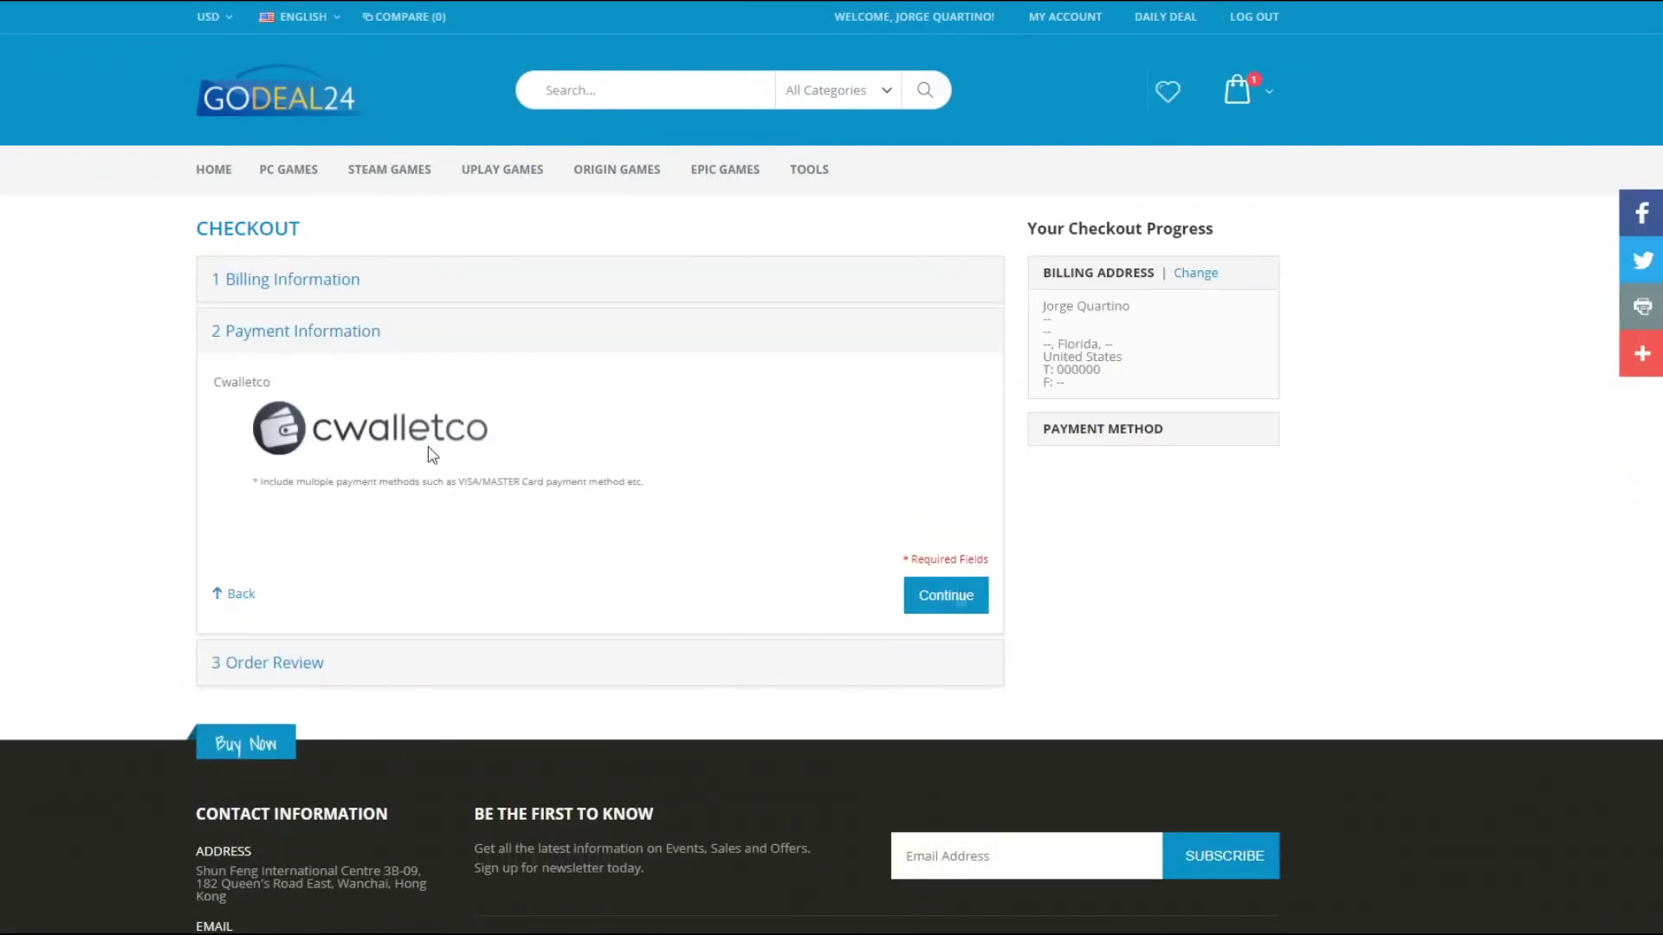
pyautogui.click(950, 597)
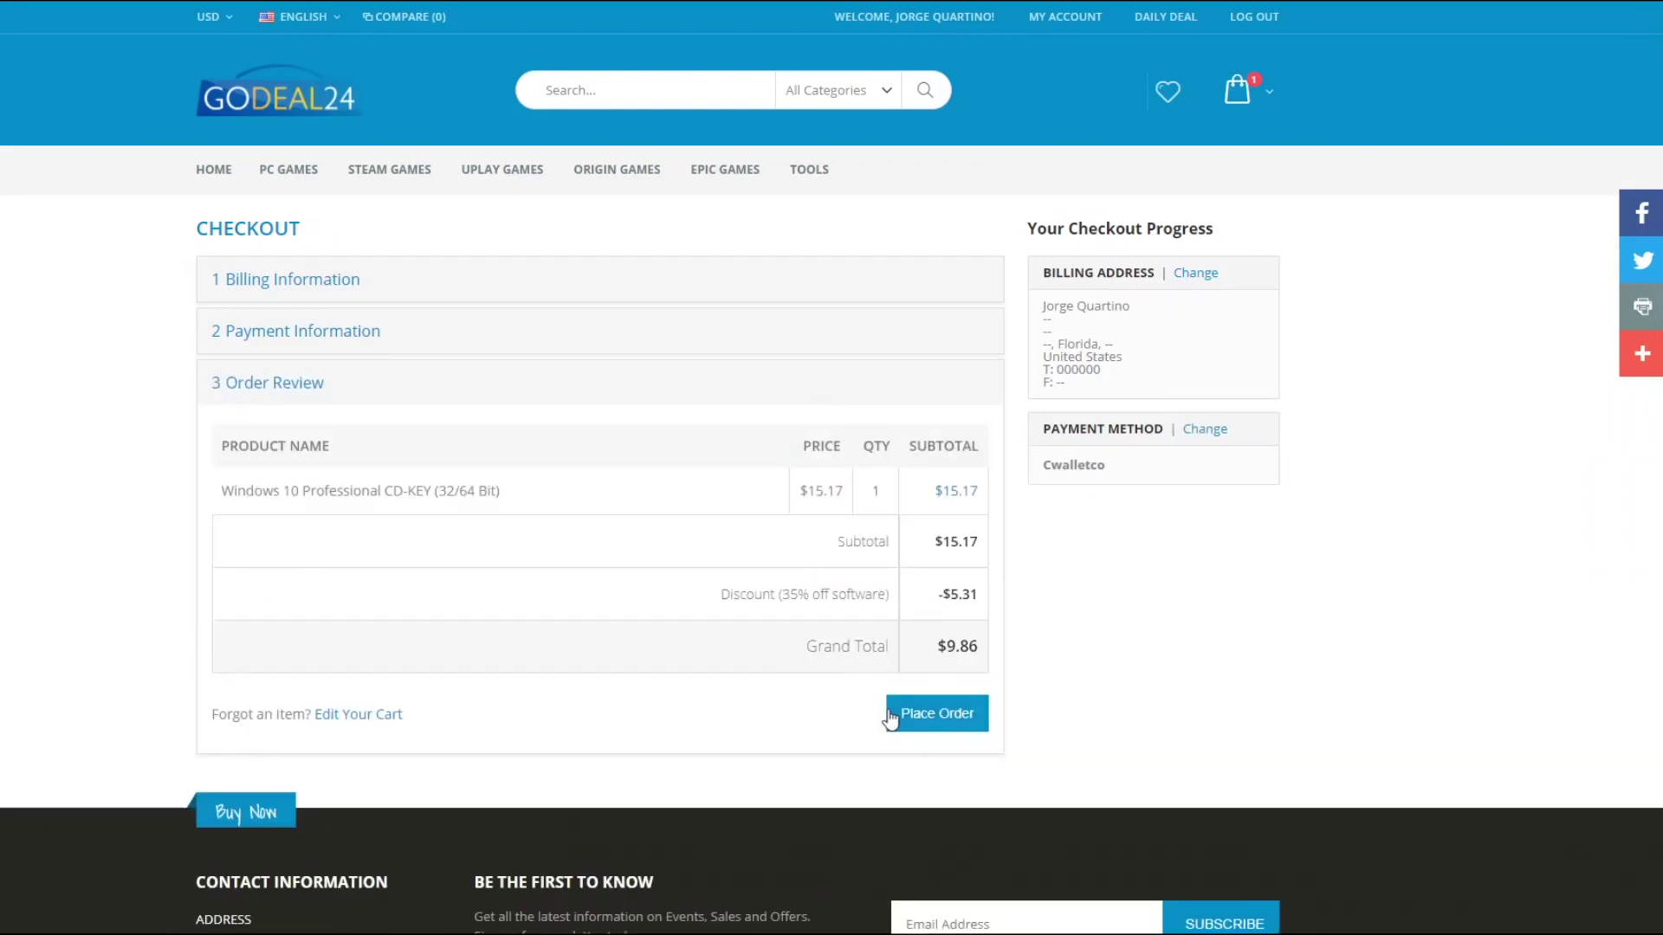
pyautogui.click(932, 719)
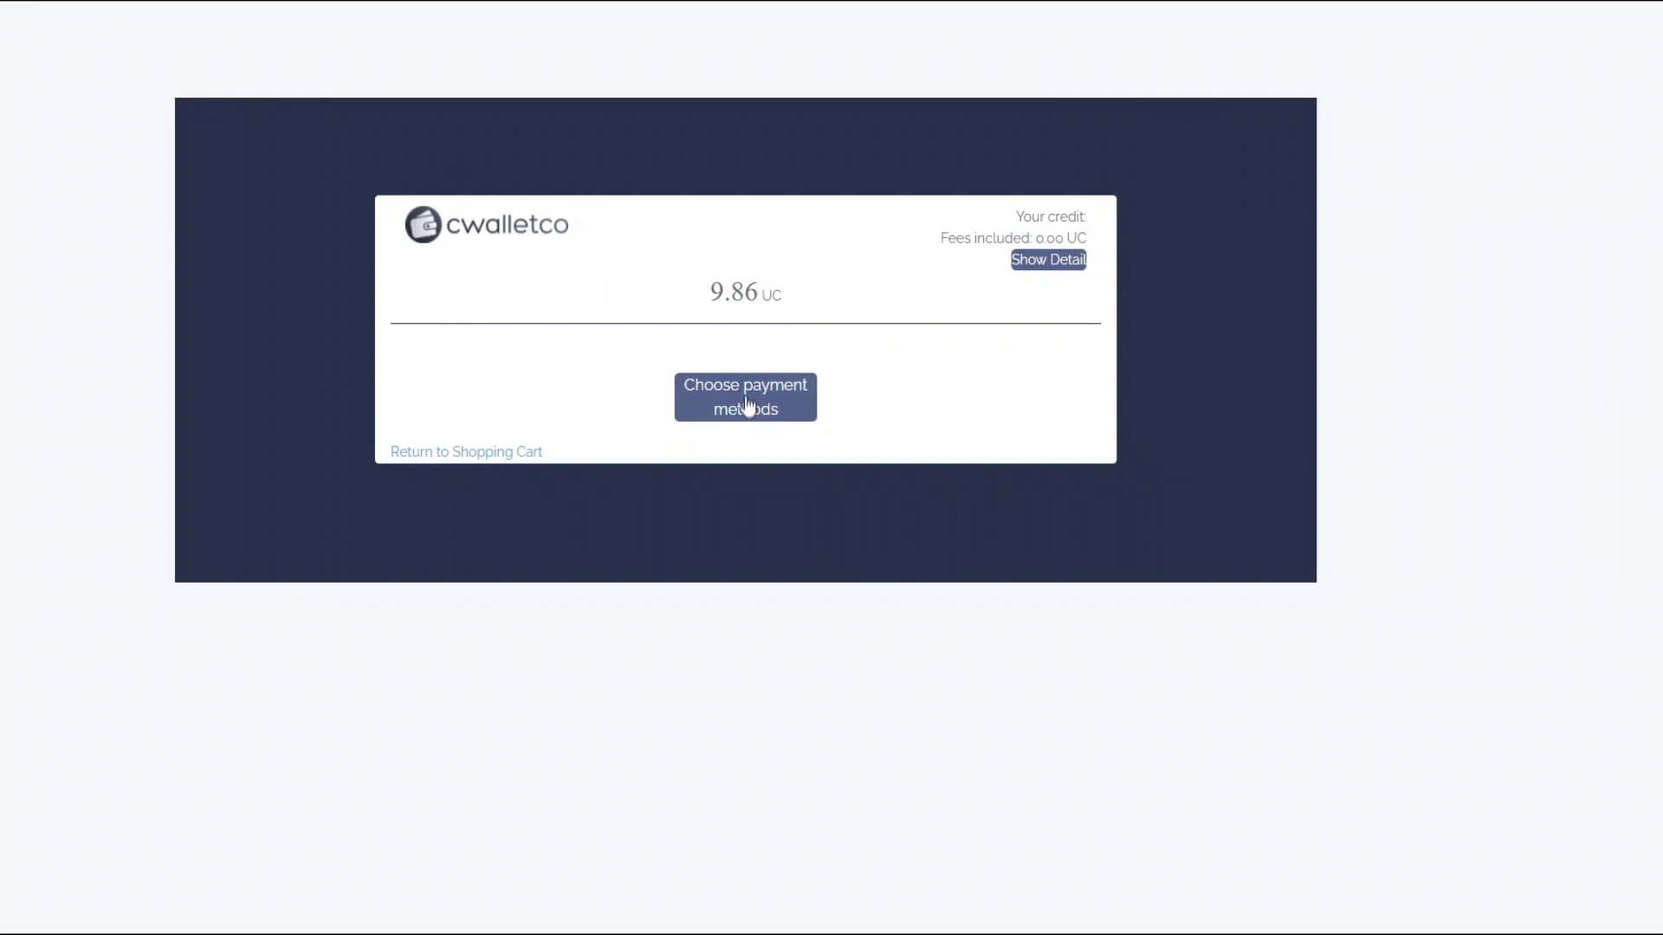
# Process the order payment on the cwalletco page using PayPal as the payment method
pyautogui.click(748, 406)
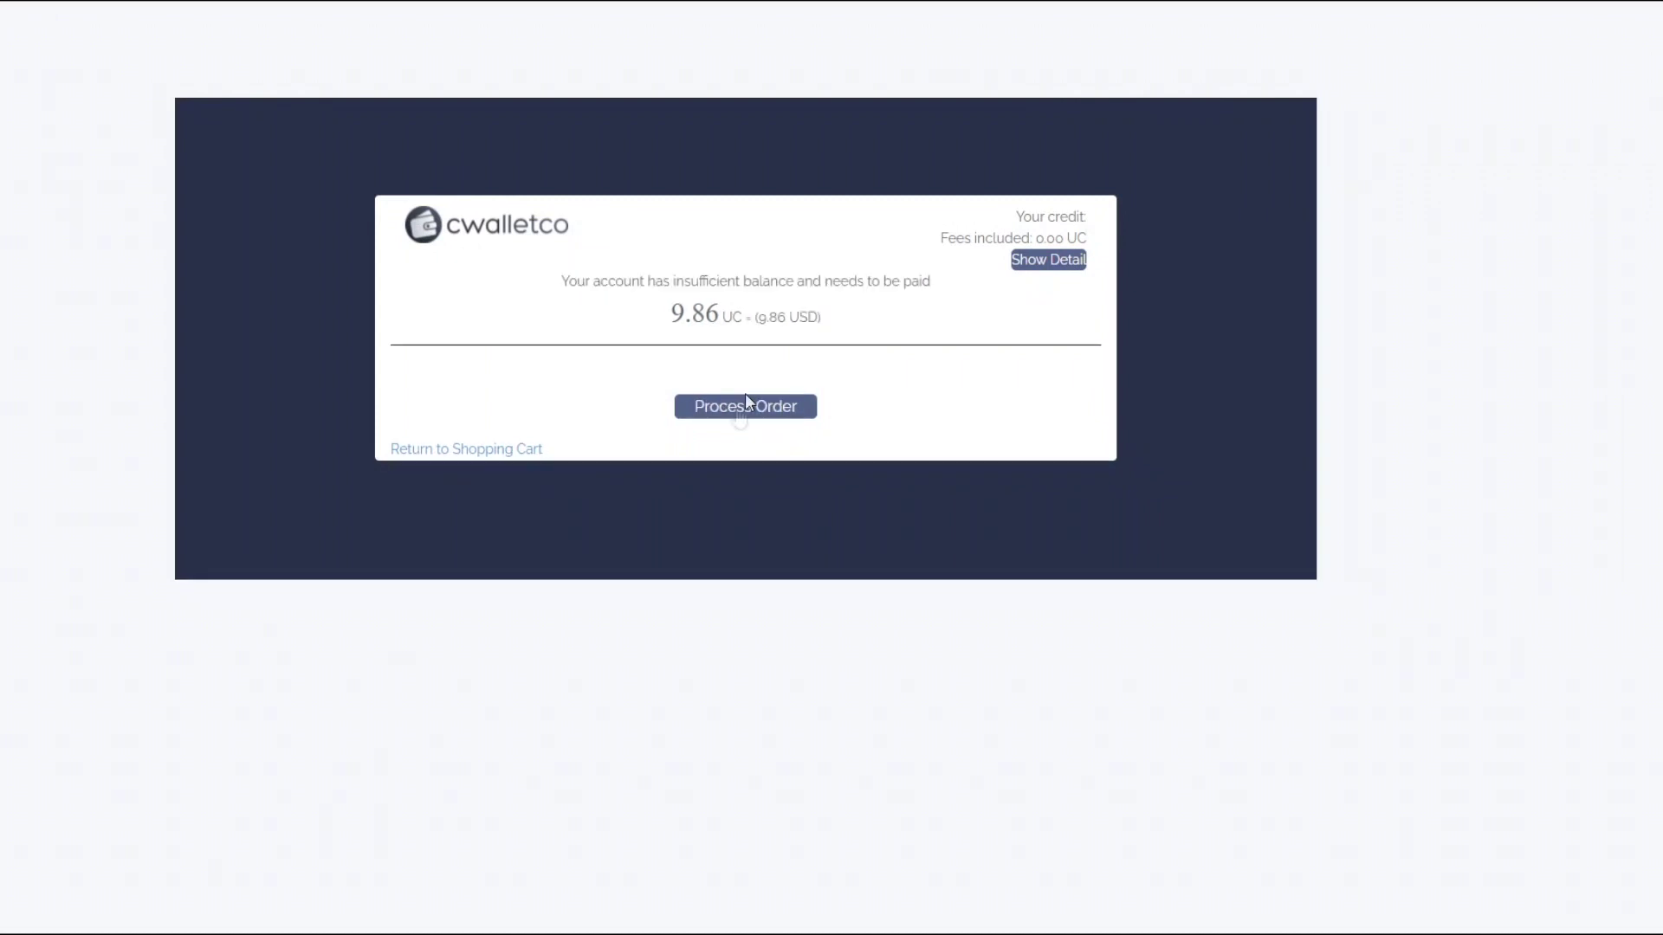
pyautogui.click(753, 411)
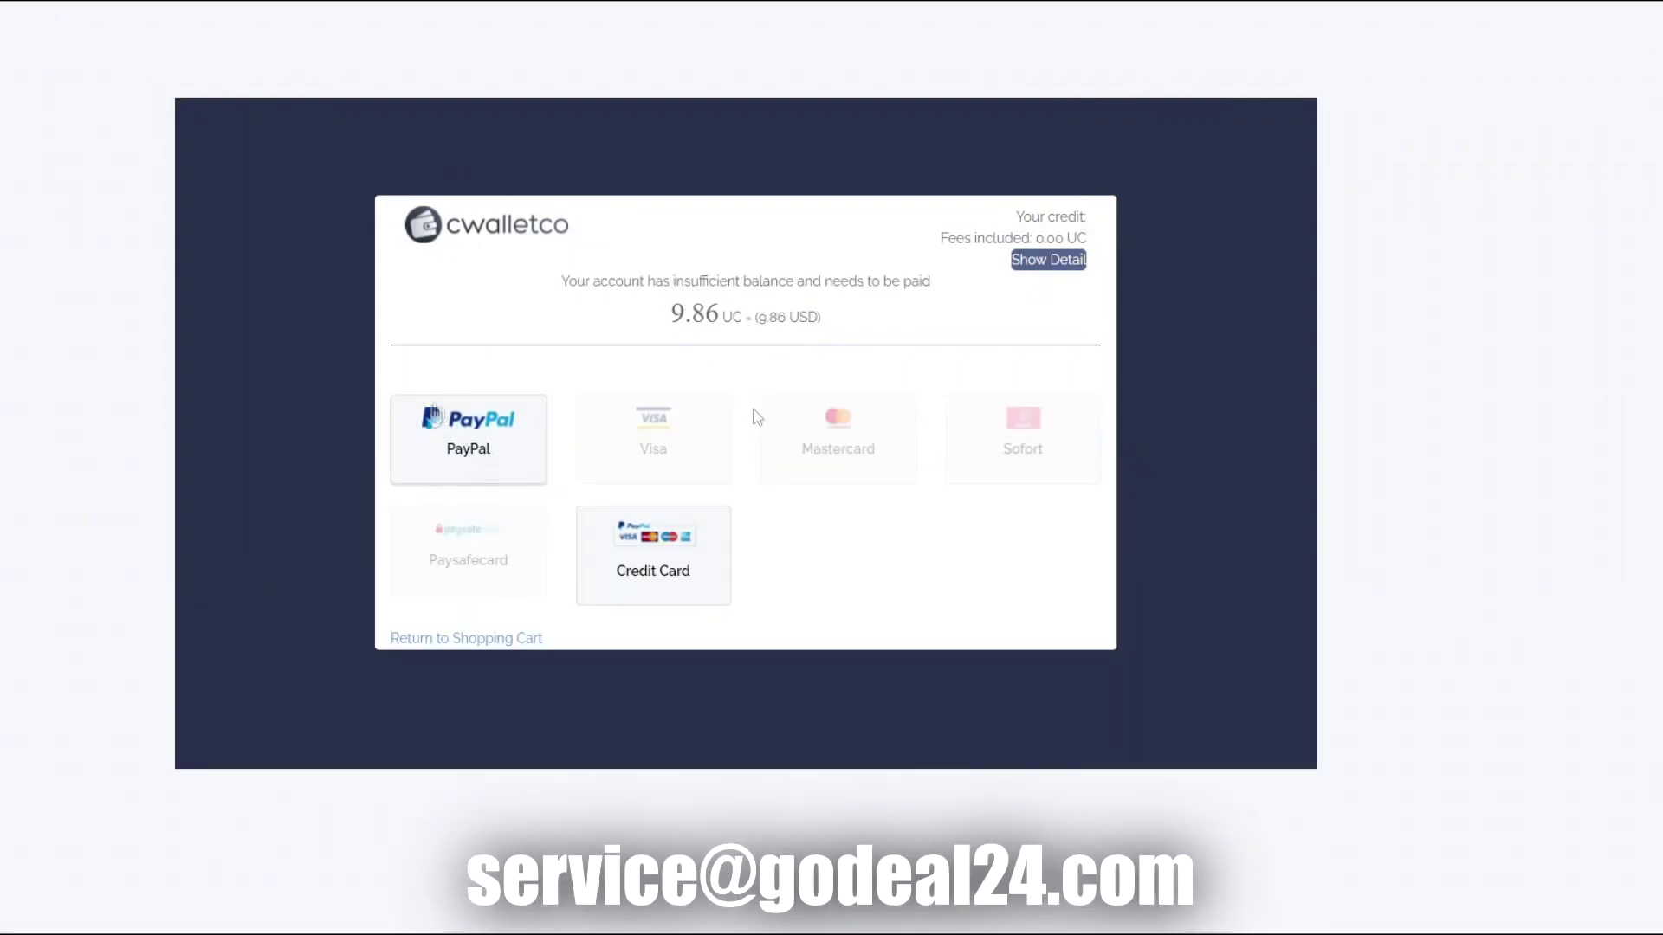
pyautogui.click(500, 464)
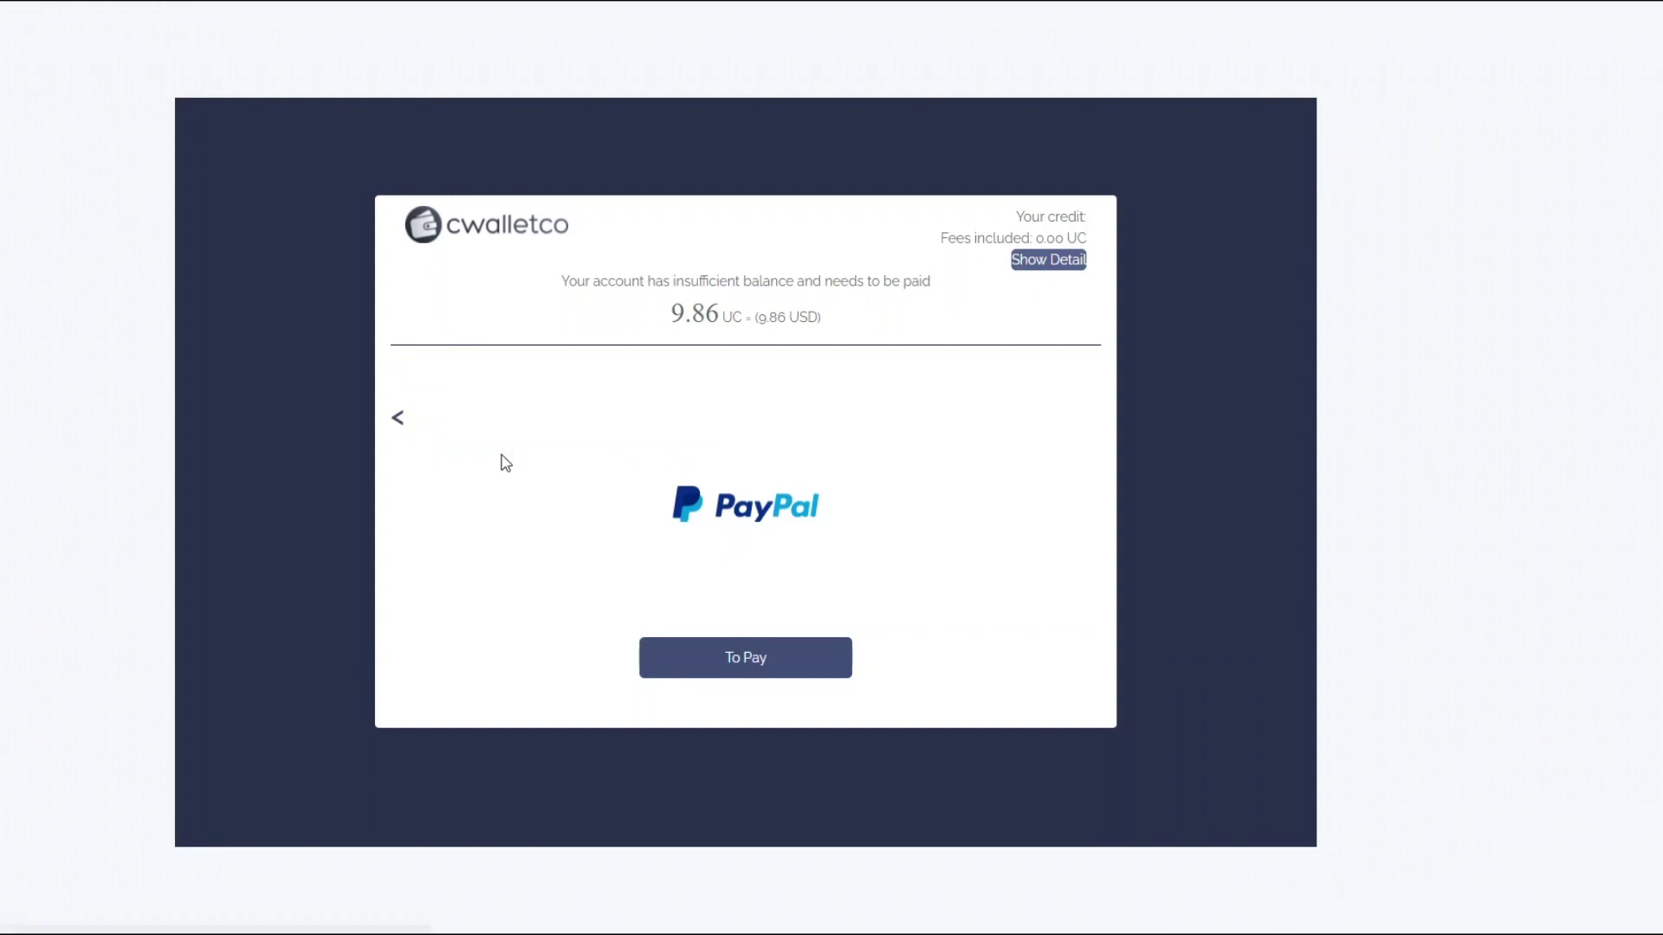
pyautogui.click(786, 662)
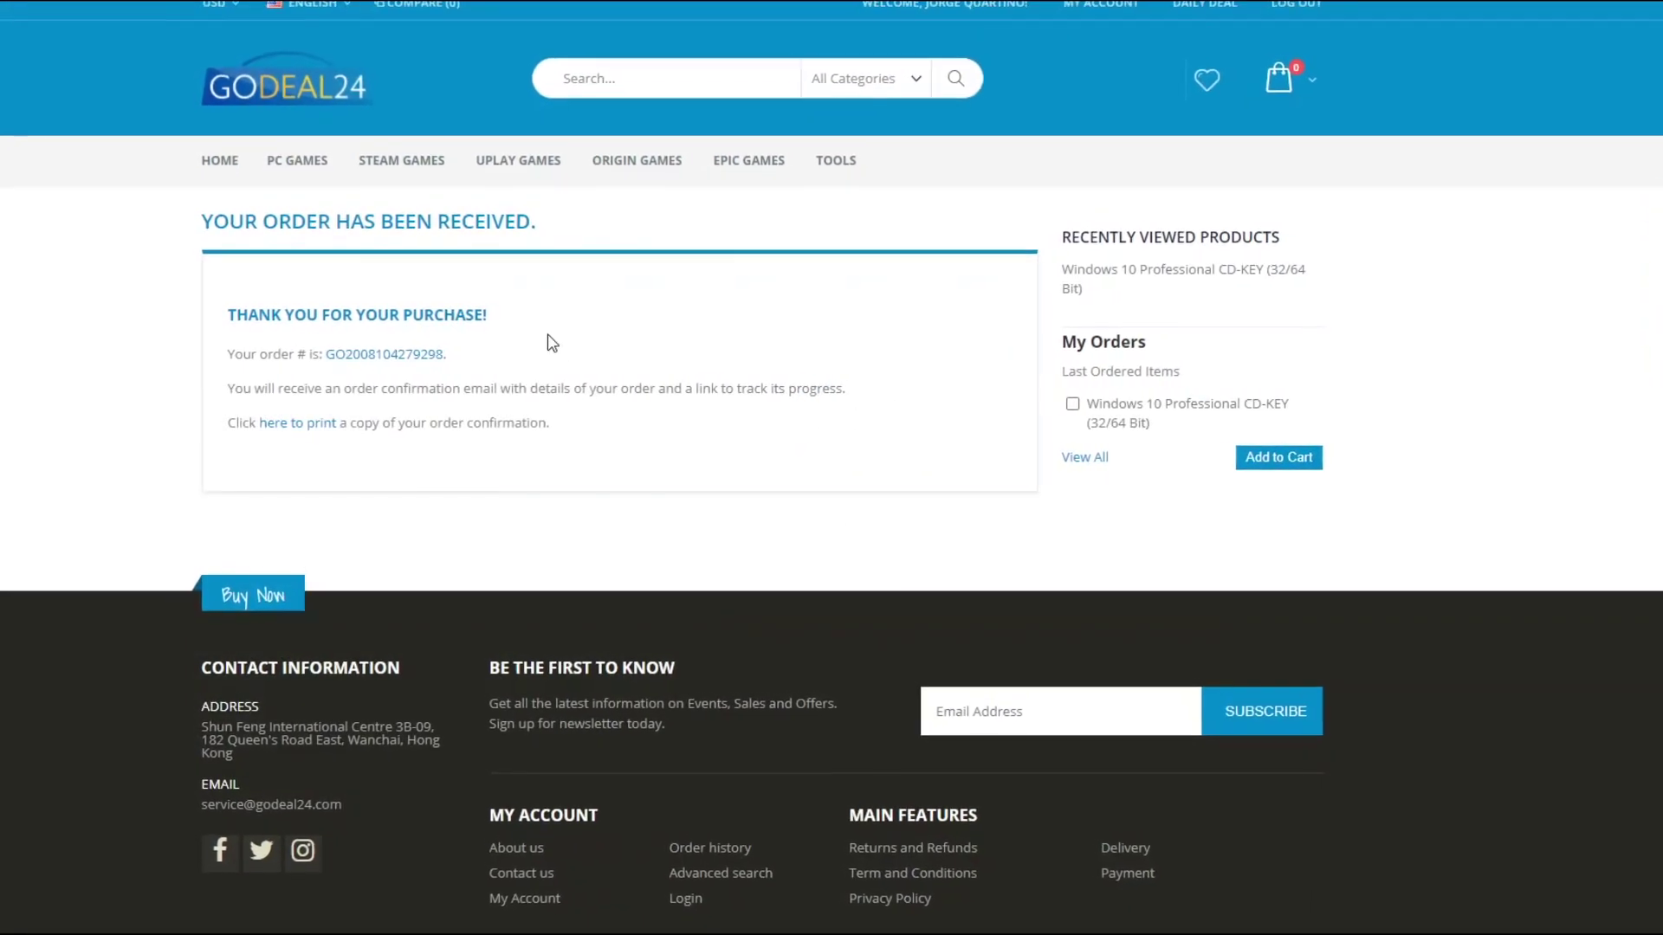
# Open the placed order and look up the license key in the order delivery e-mail
pyautogui.click(413, 363)
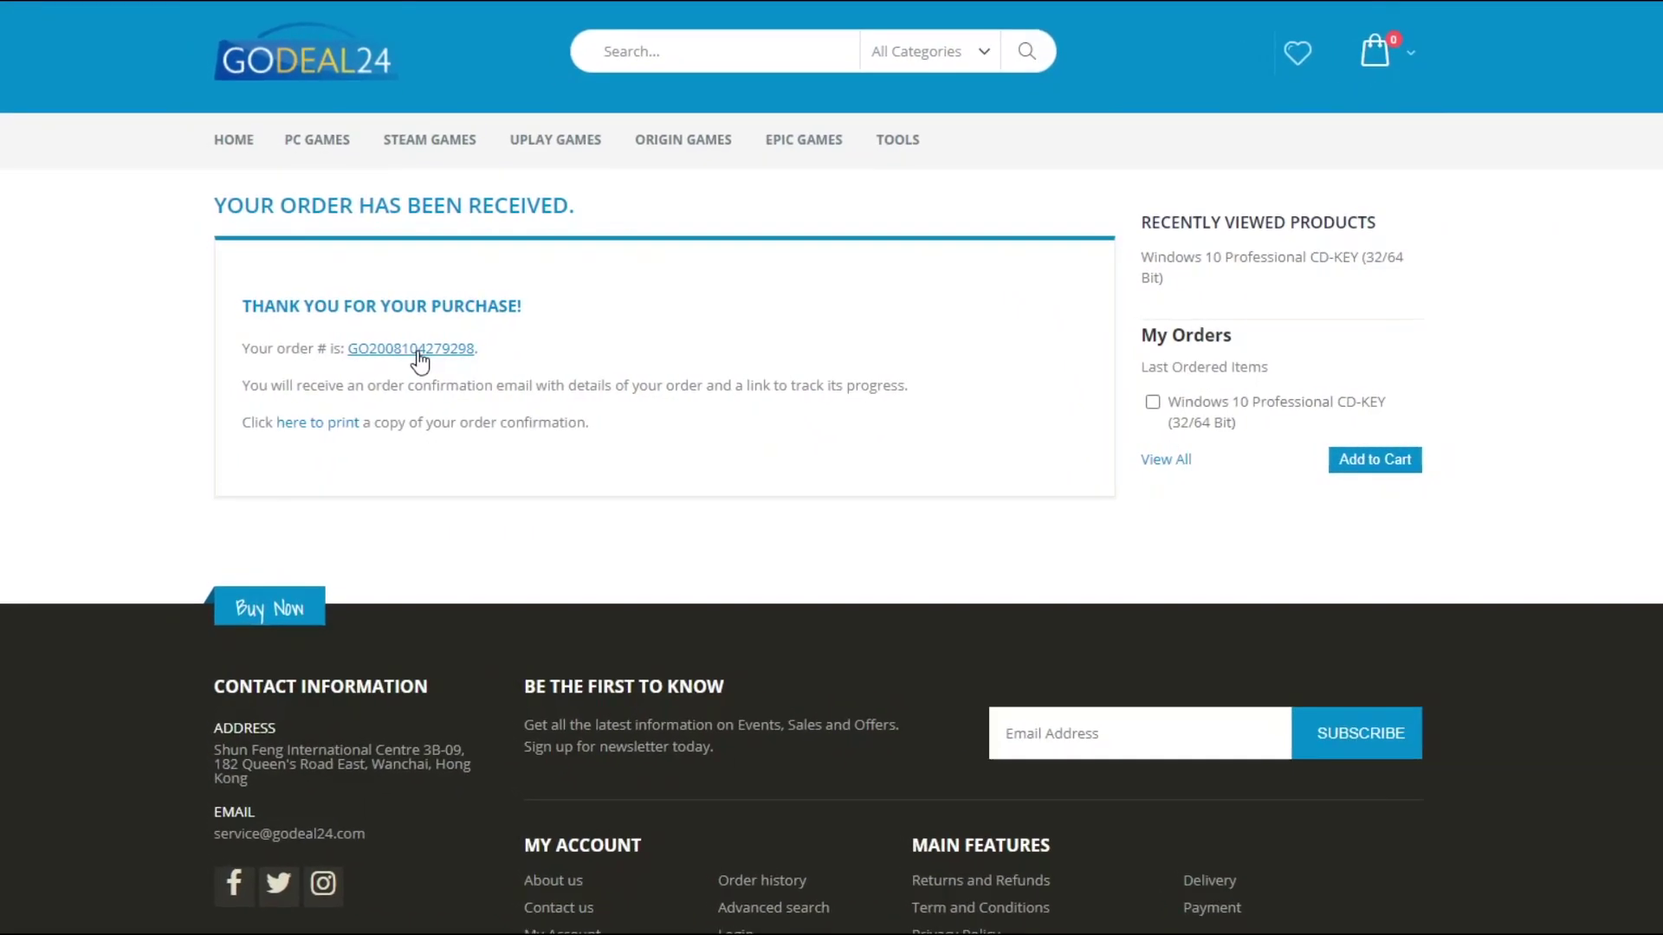
pyautogui.moveTo(942, 209); pyautogui.dragTo(865, 229)
pyautogui.click(433, 520)
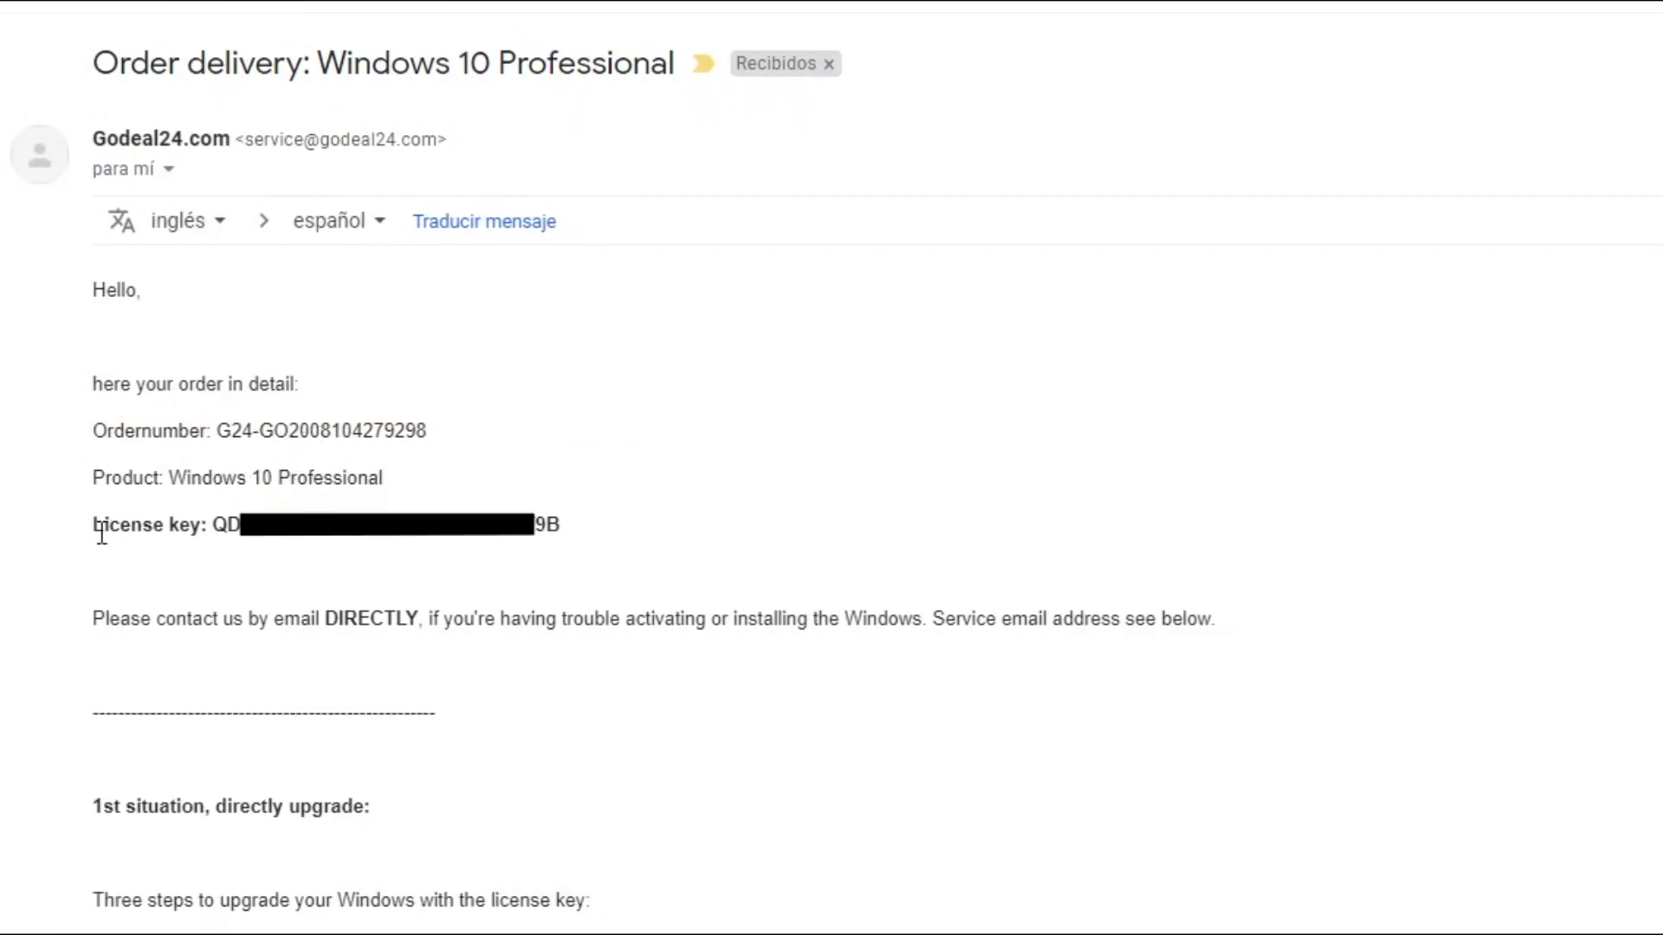
pyautogui.moveTo(92, 537); pyautogui.dragTo(669, 537)
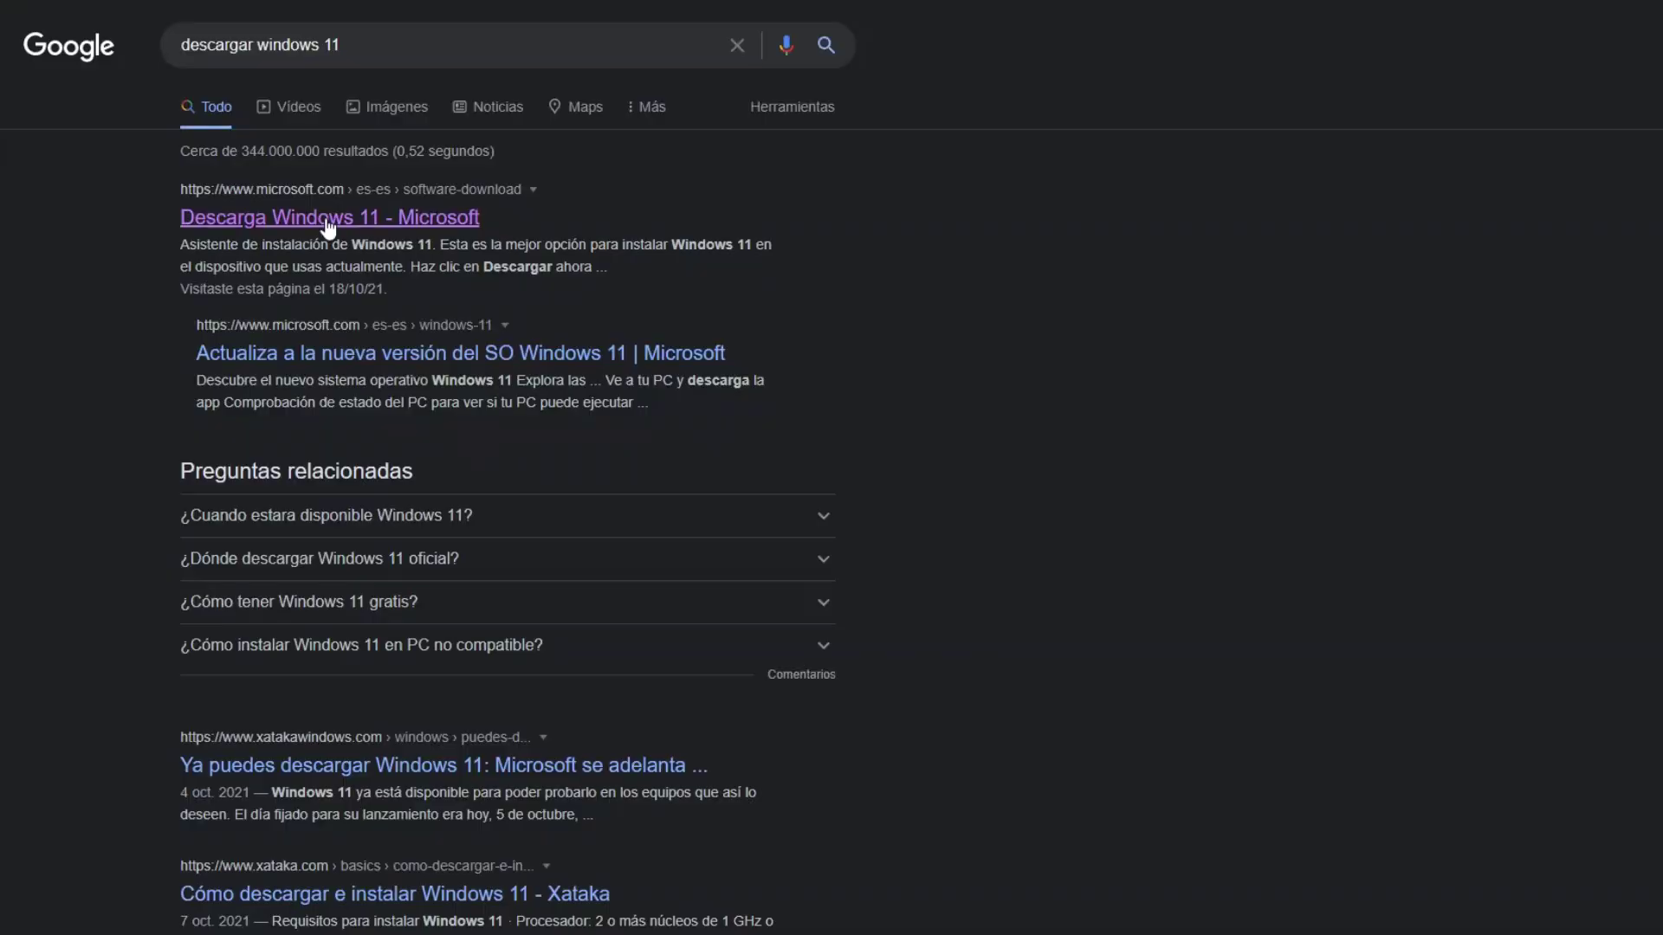
# Open Microsoft's Windows 11 download page and request the Windows 11 disk image (ISO)
pyautogui.click(327, 221)
pyautogui.scroll(-5, 739, 762)
pyautogui.scroll(-4, 740, 763)
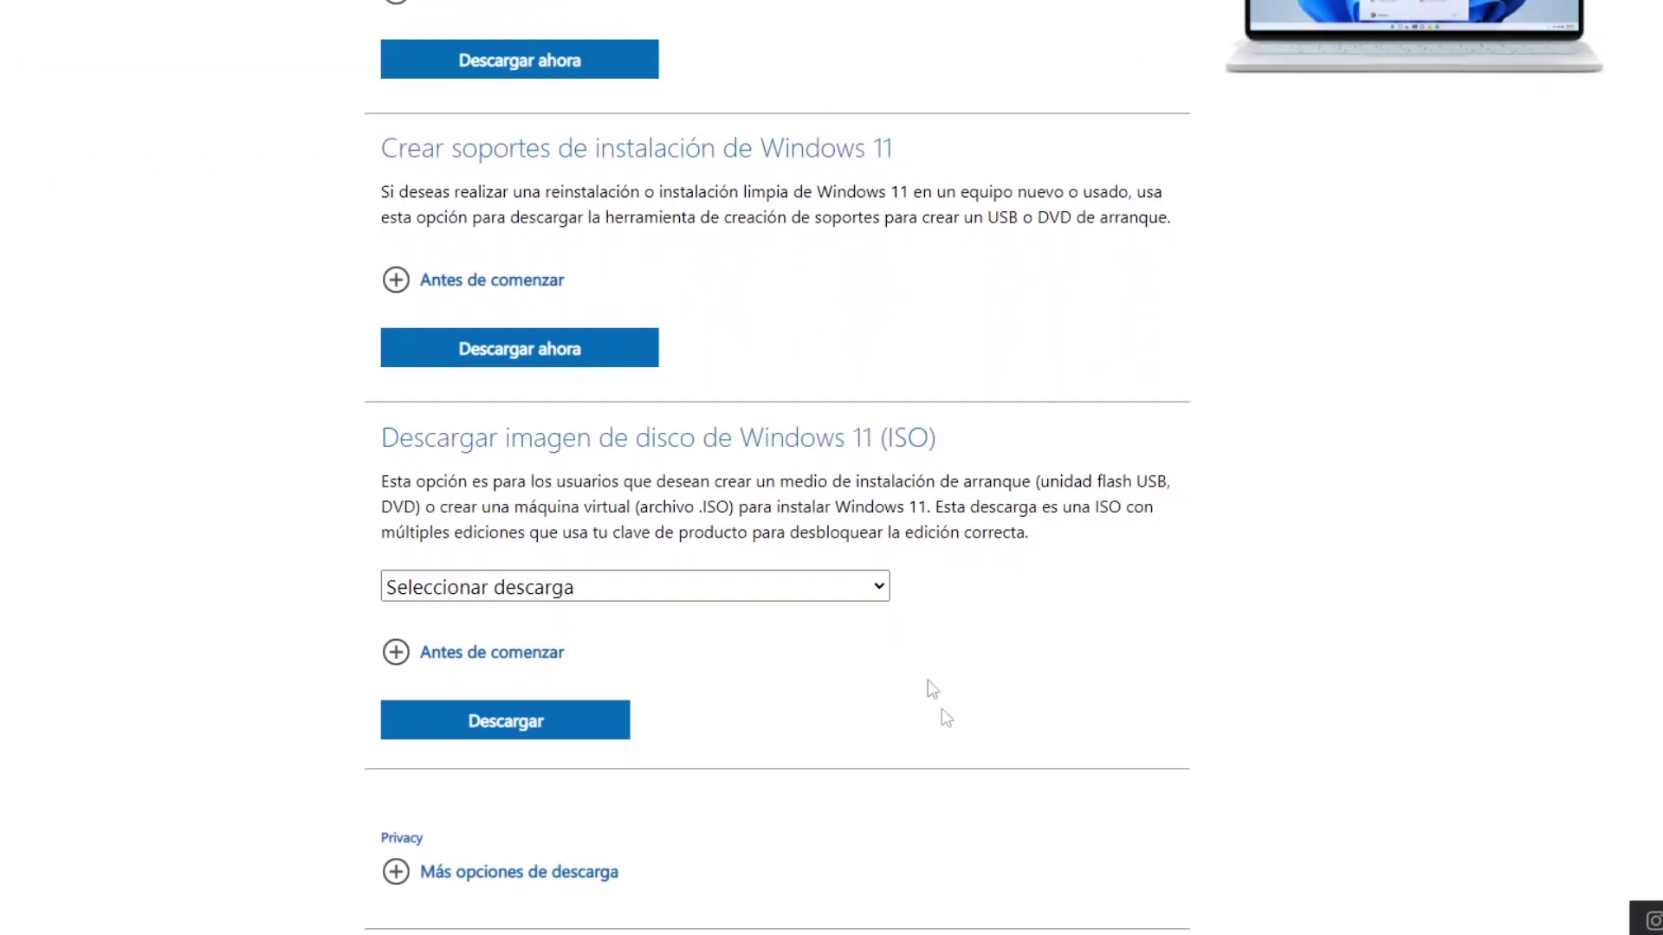
pyautogui.click(537, 588)
pyautogui.click(452, 646)
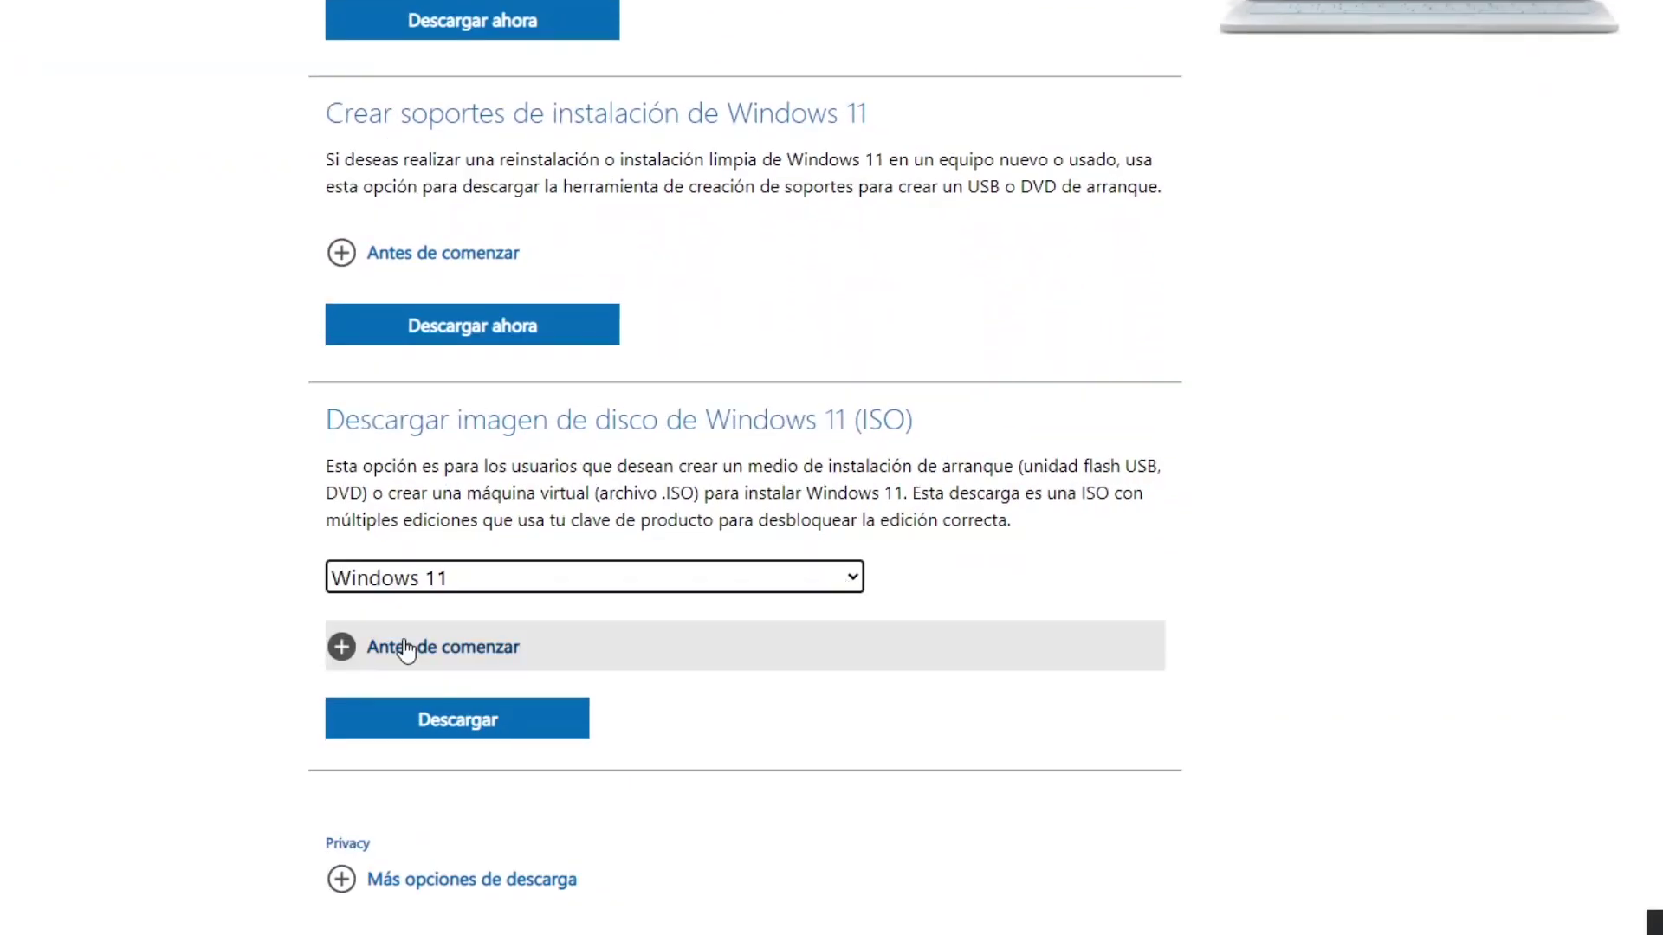
pyautogui.click(457, 720)
pyautogui.scroll(-5, 457, 719)
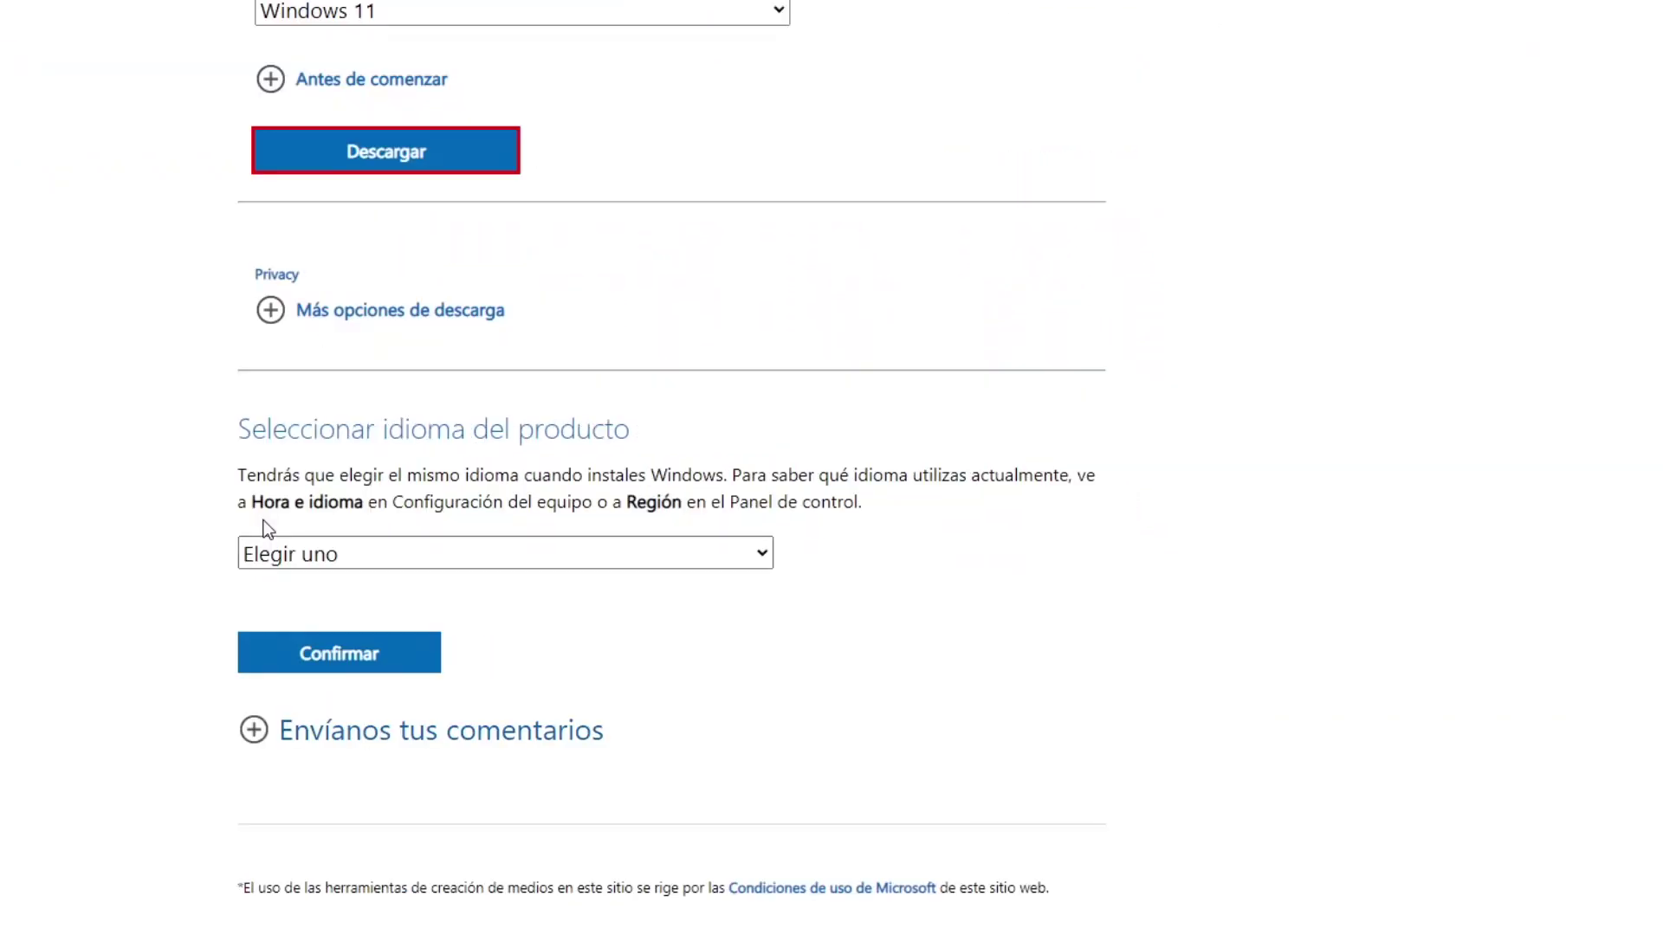
# Choose Español (México) as the product language for the Windows 11 ISO and confirm it
pyautogui.click(711, 546)
pyautogui.click(297, 269)
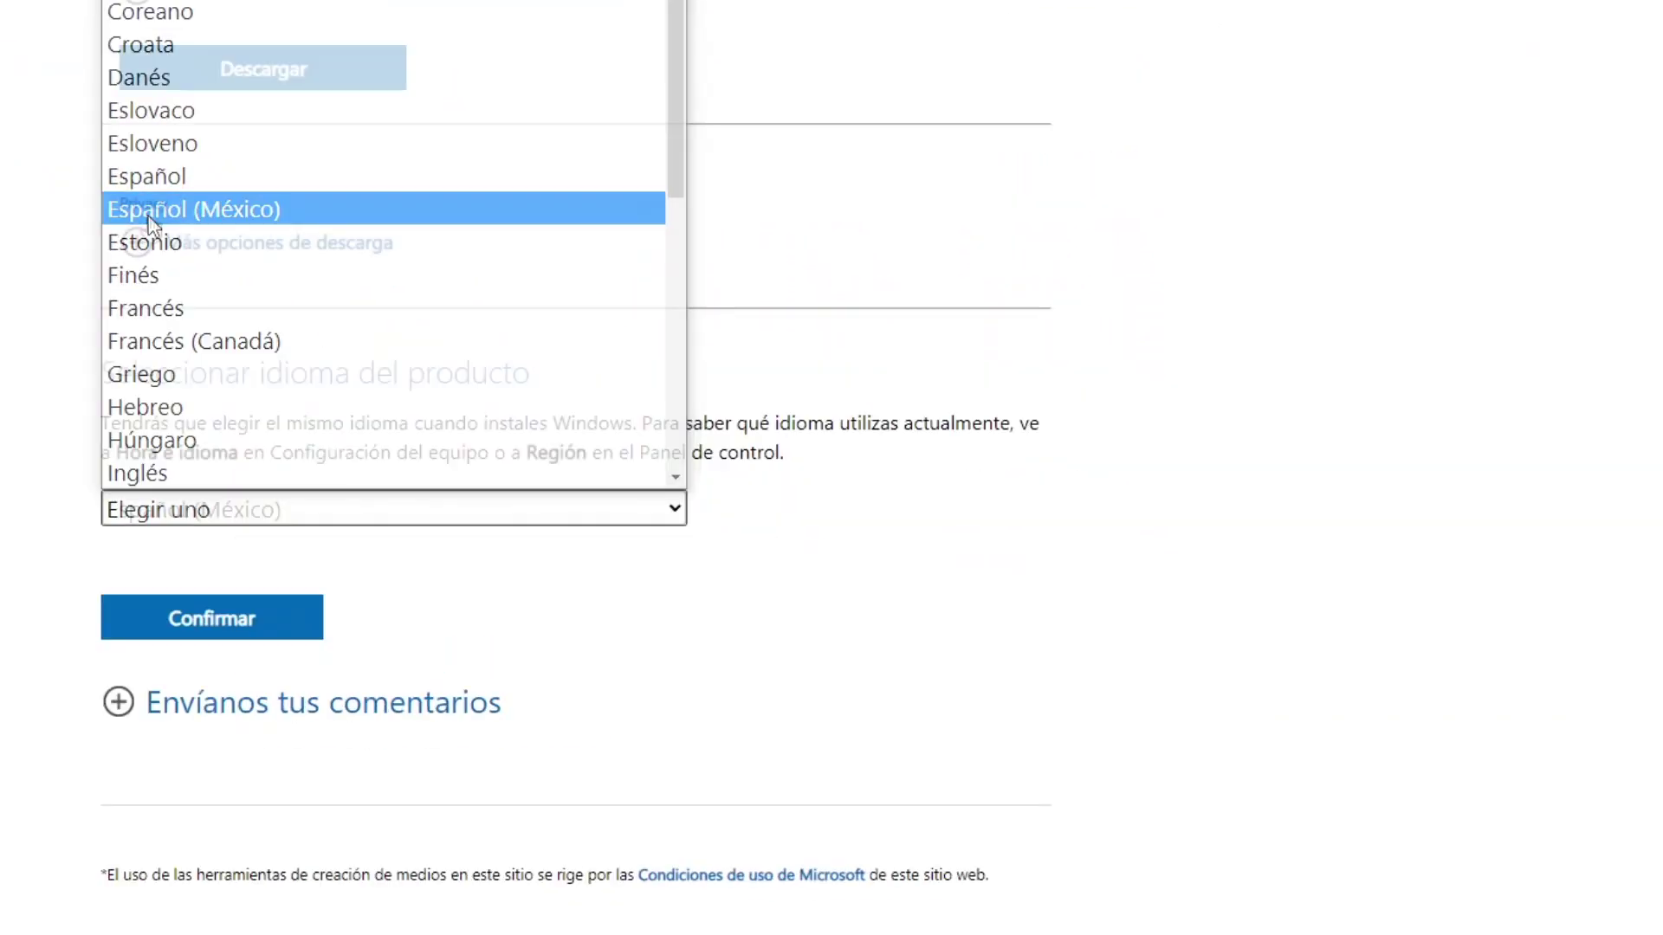
pyautogui.click(336, 661)
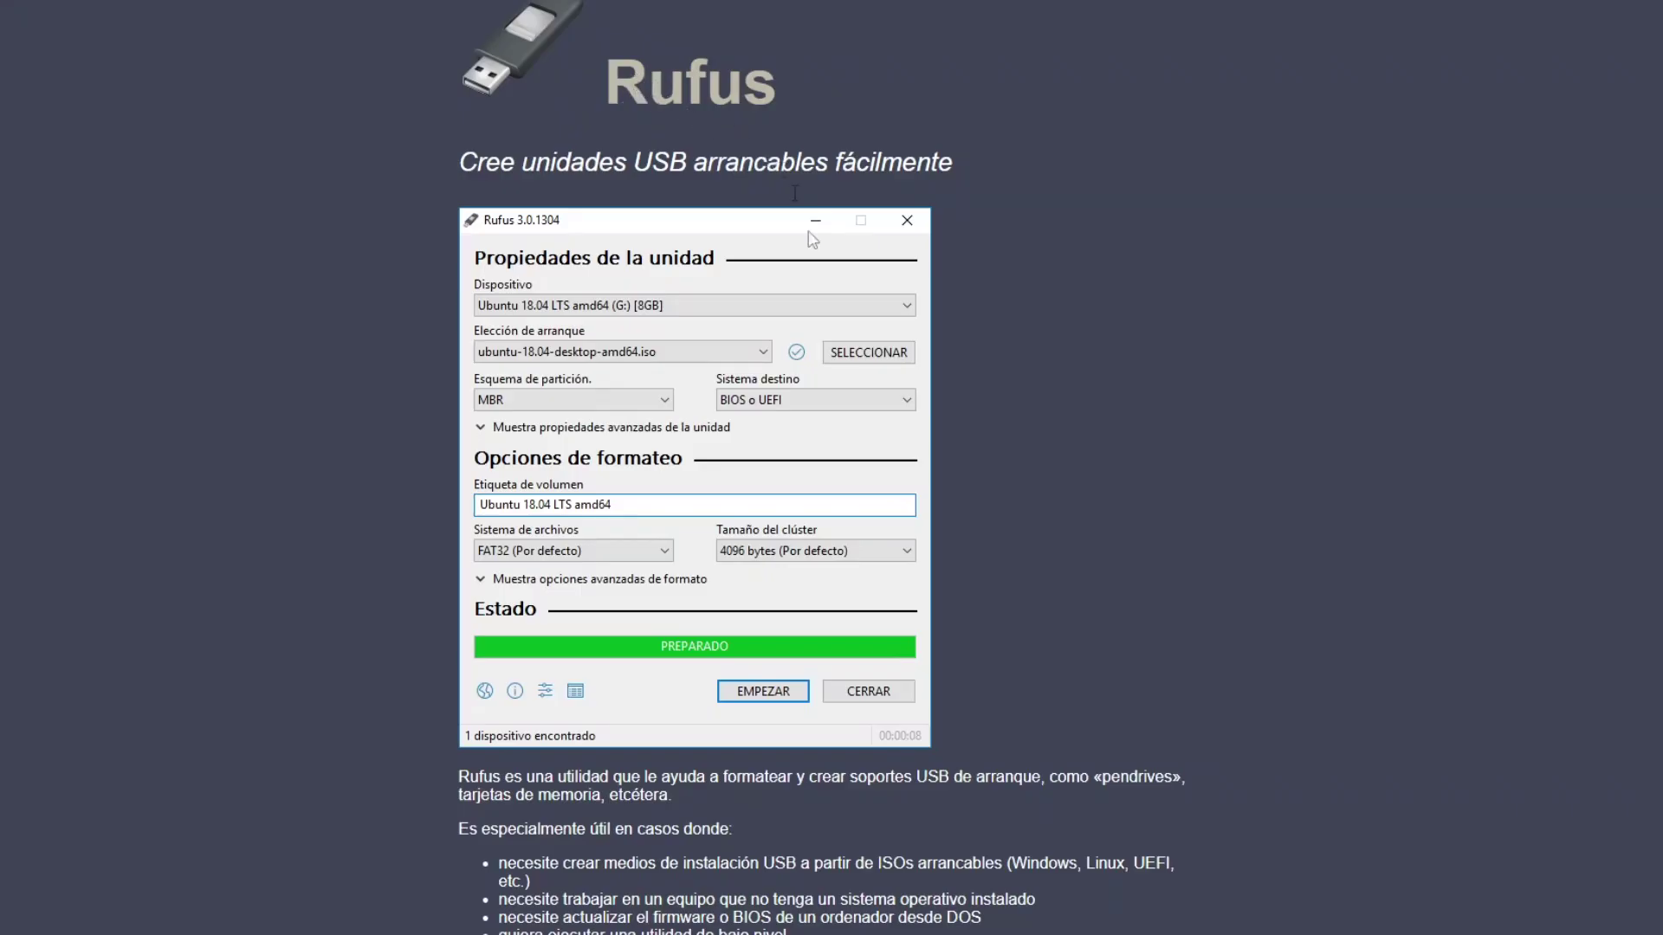
# Review the Rufus website, switch to Rufus and select the CCCOMA_X64FRE_ES-MX_DV9 (G:) USB drive as the device
pyautogui.scroll(-10, 1060, 569)
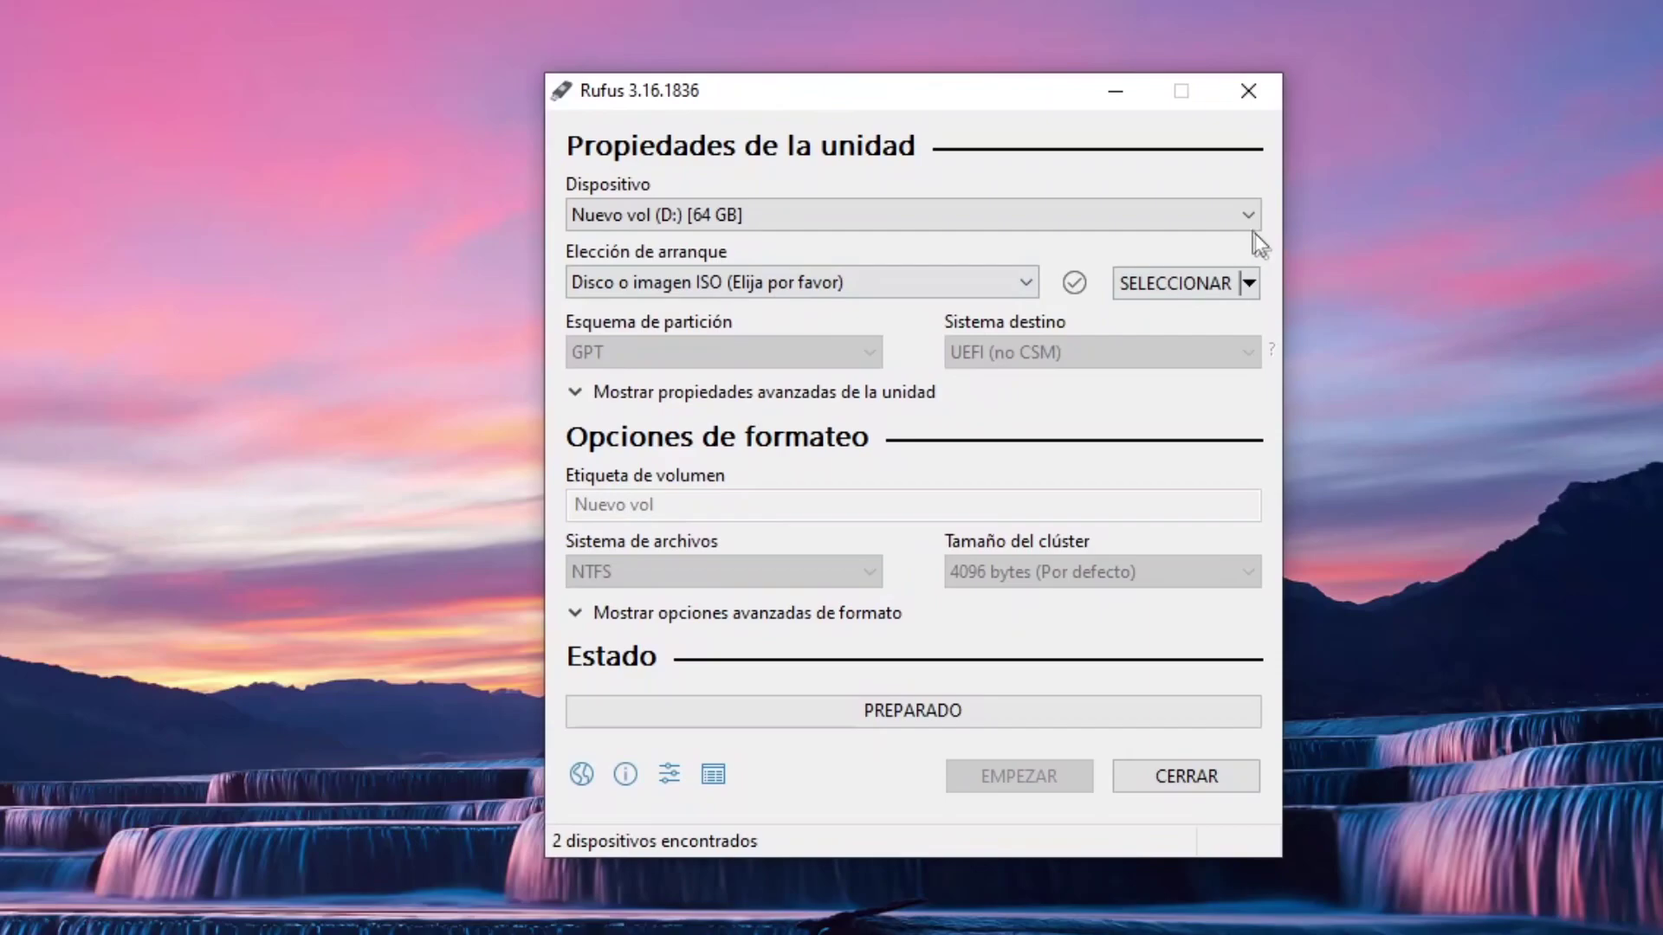
pyautogui.click(1248, 217)
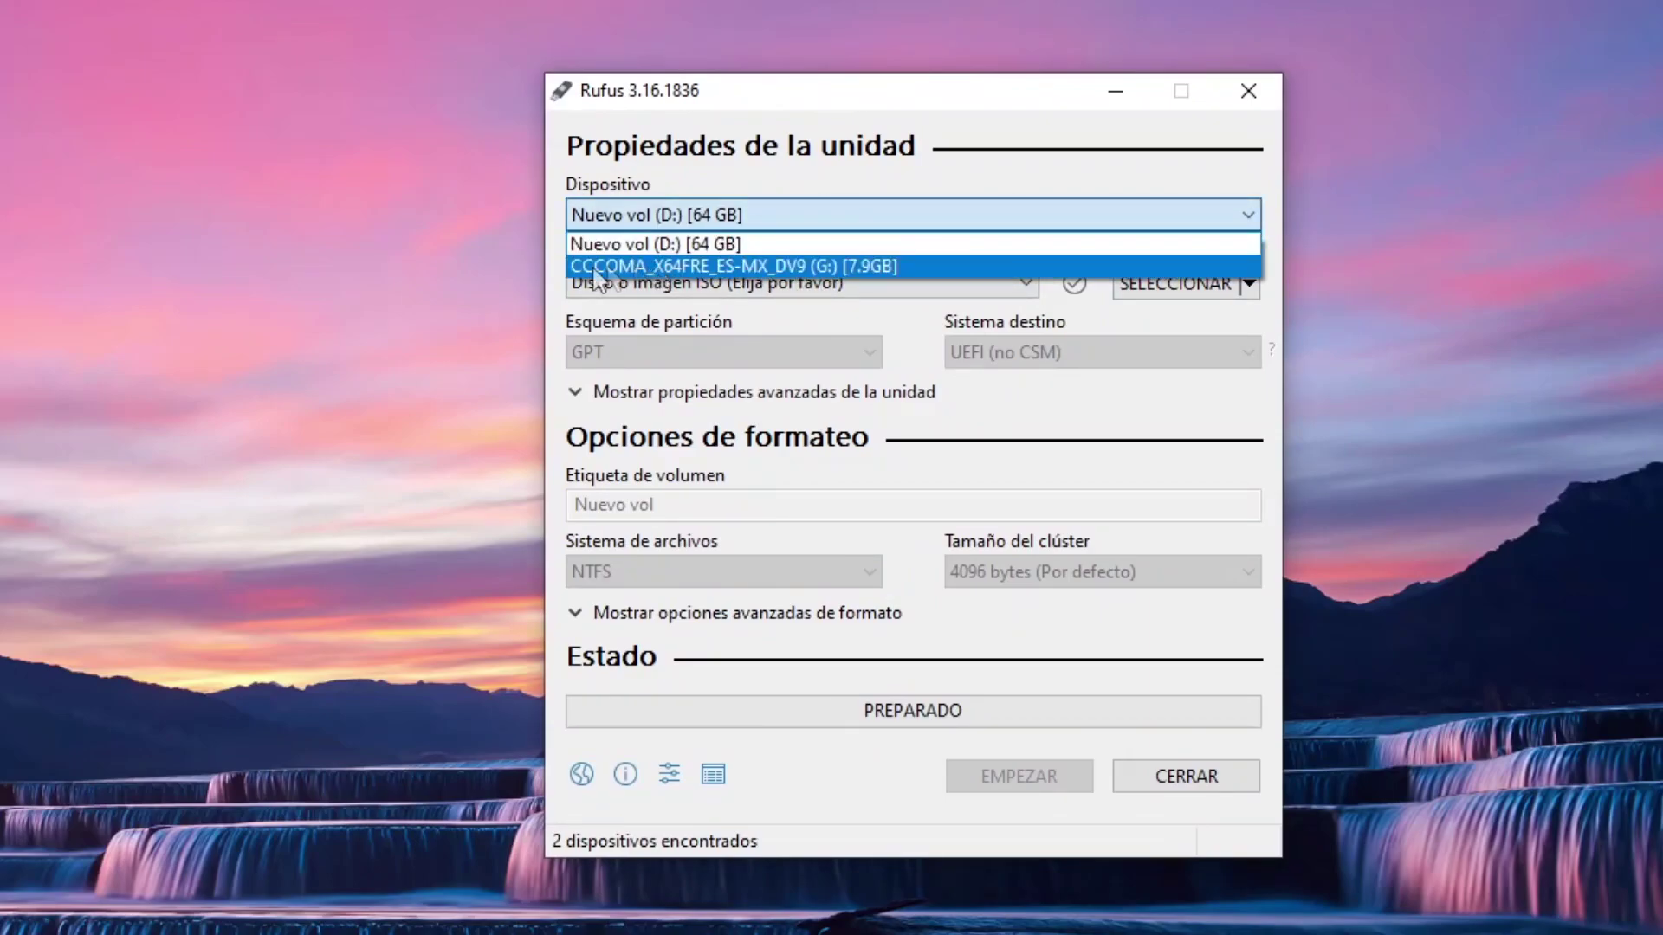
pyautogui.click(784, 267)
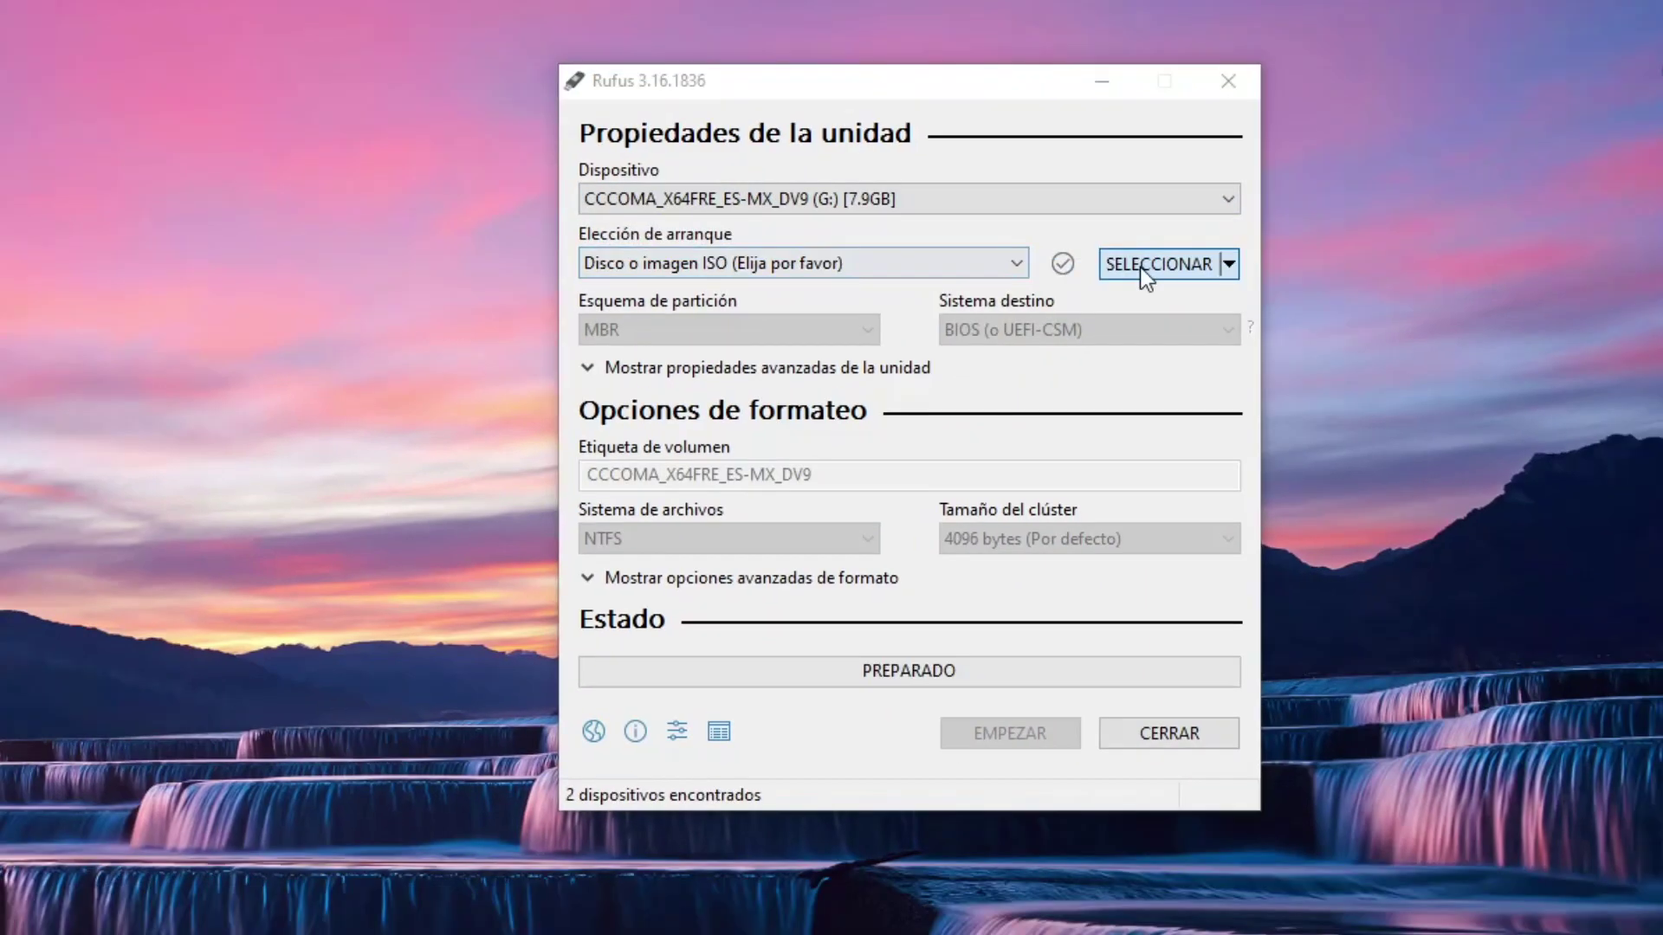
# Load the Win11_Spanish(Mexico)_x64.iso image as the boot selection and start creating the bootable USB drive
pyautogui.click(1140, 267)
pyautogui.click(1550, 793)
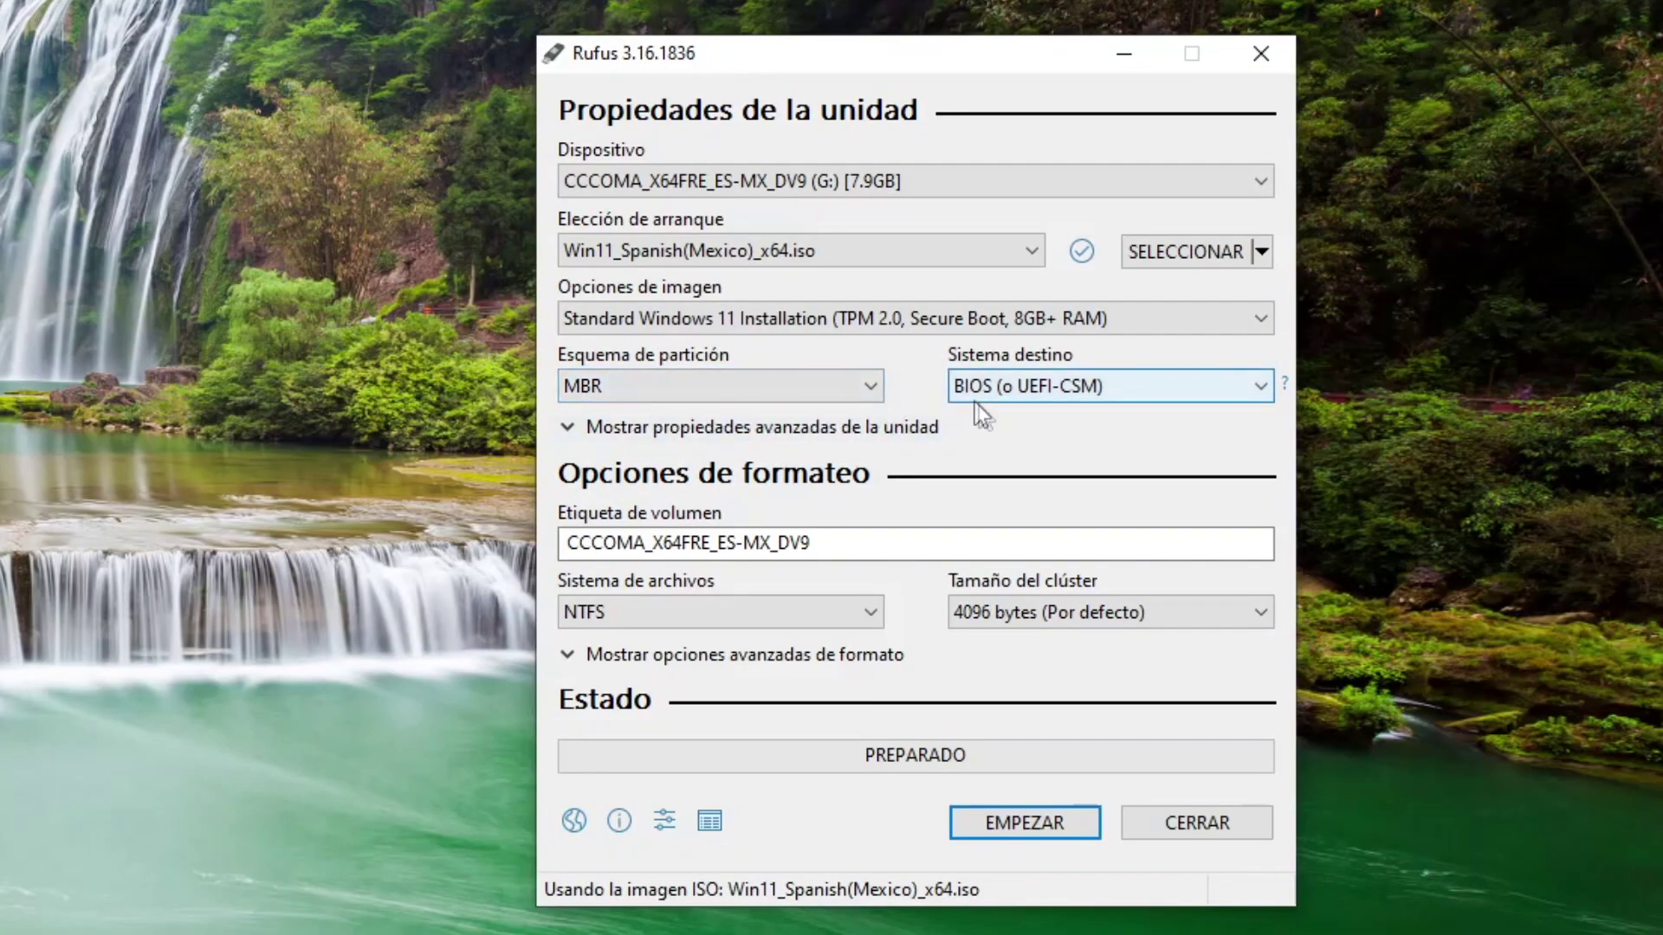
pyautogui.click(1054, 828)
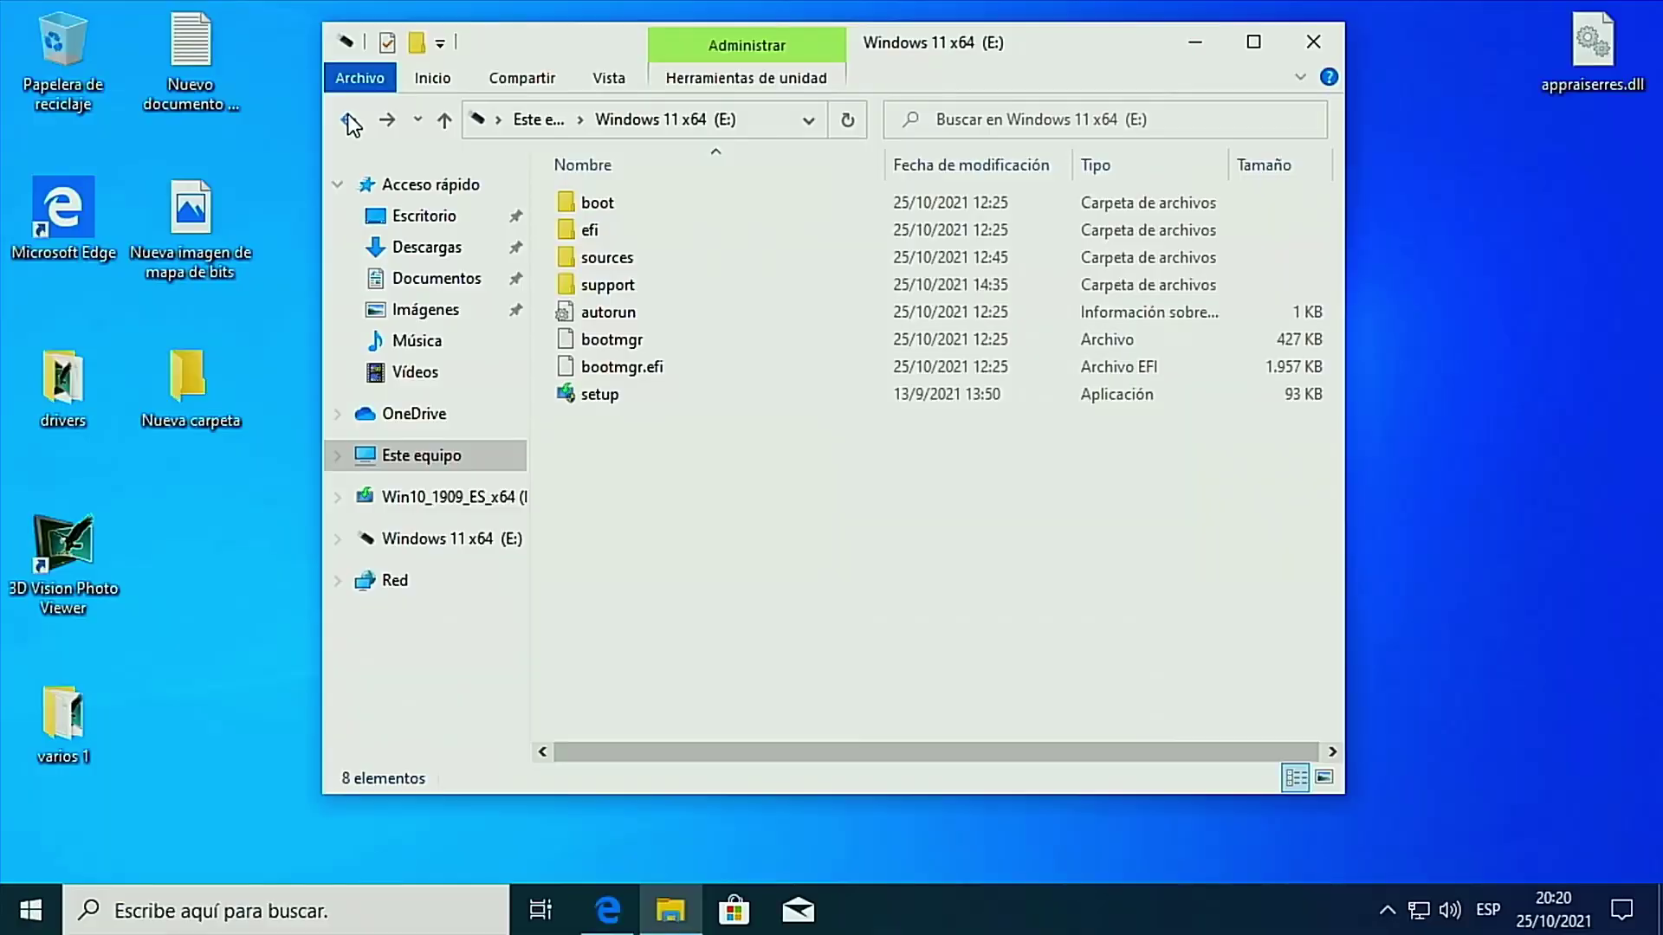
# In File Explorer, show the Windows 11 x64 (E:) drive's contents as large icons and open its sources folder
pyautogui.click(348, 116)
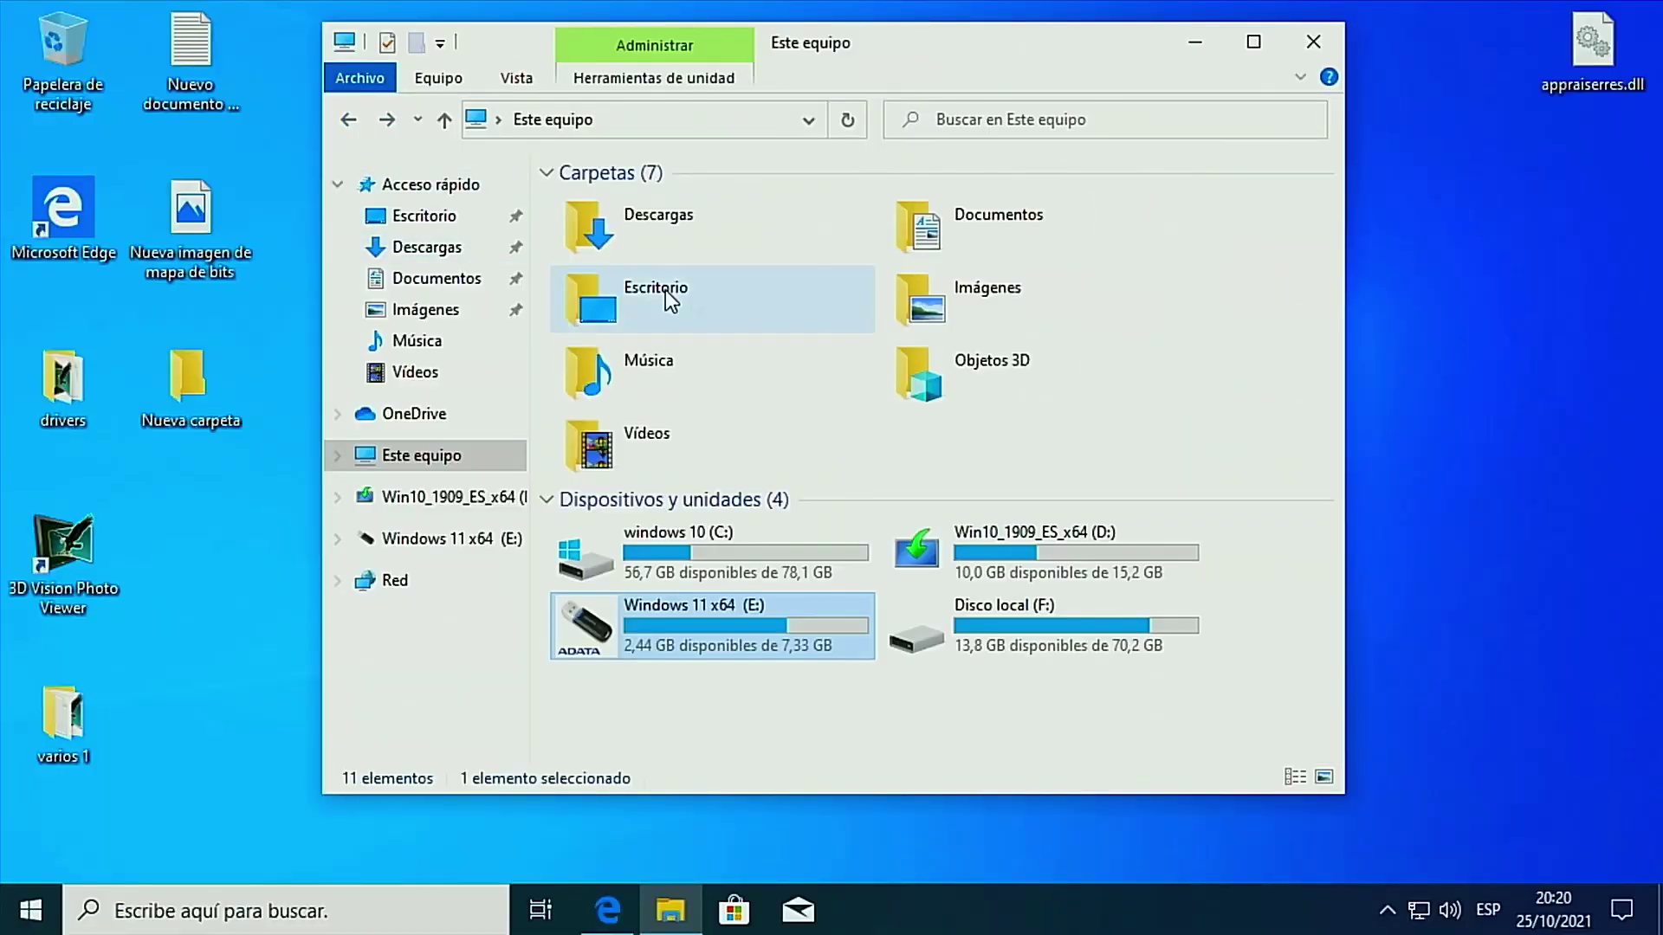
pyautogui.doubleClick(711, 648)
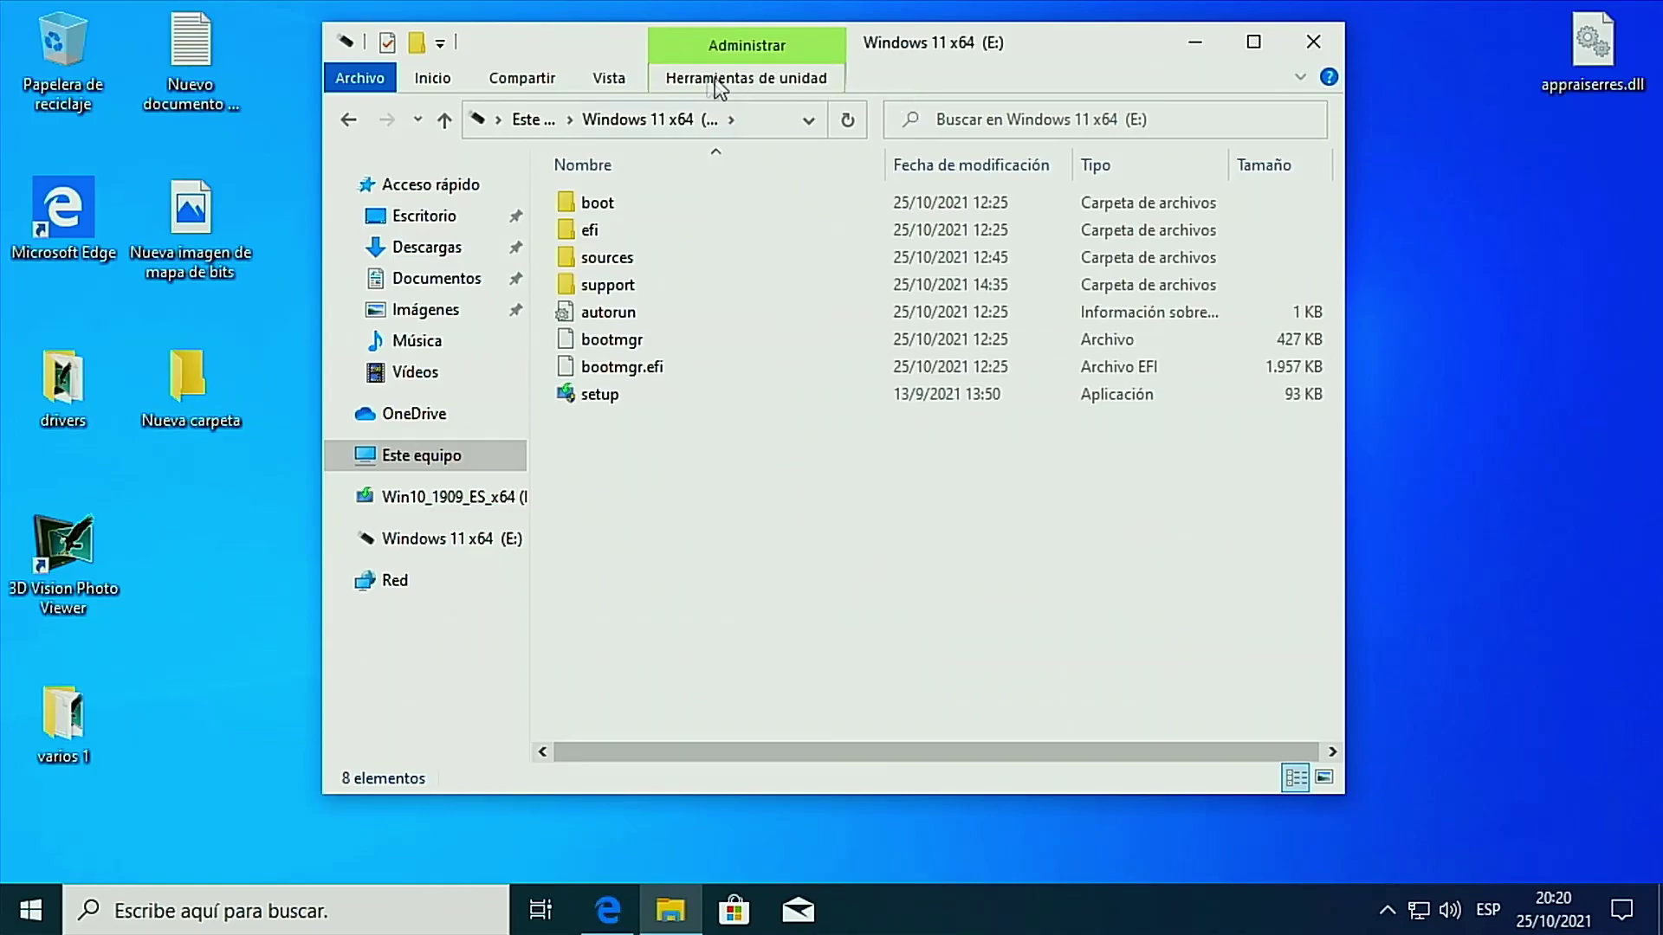
pyautogui.click(609, 78)
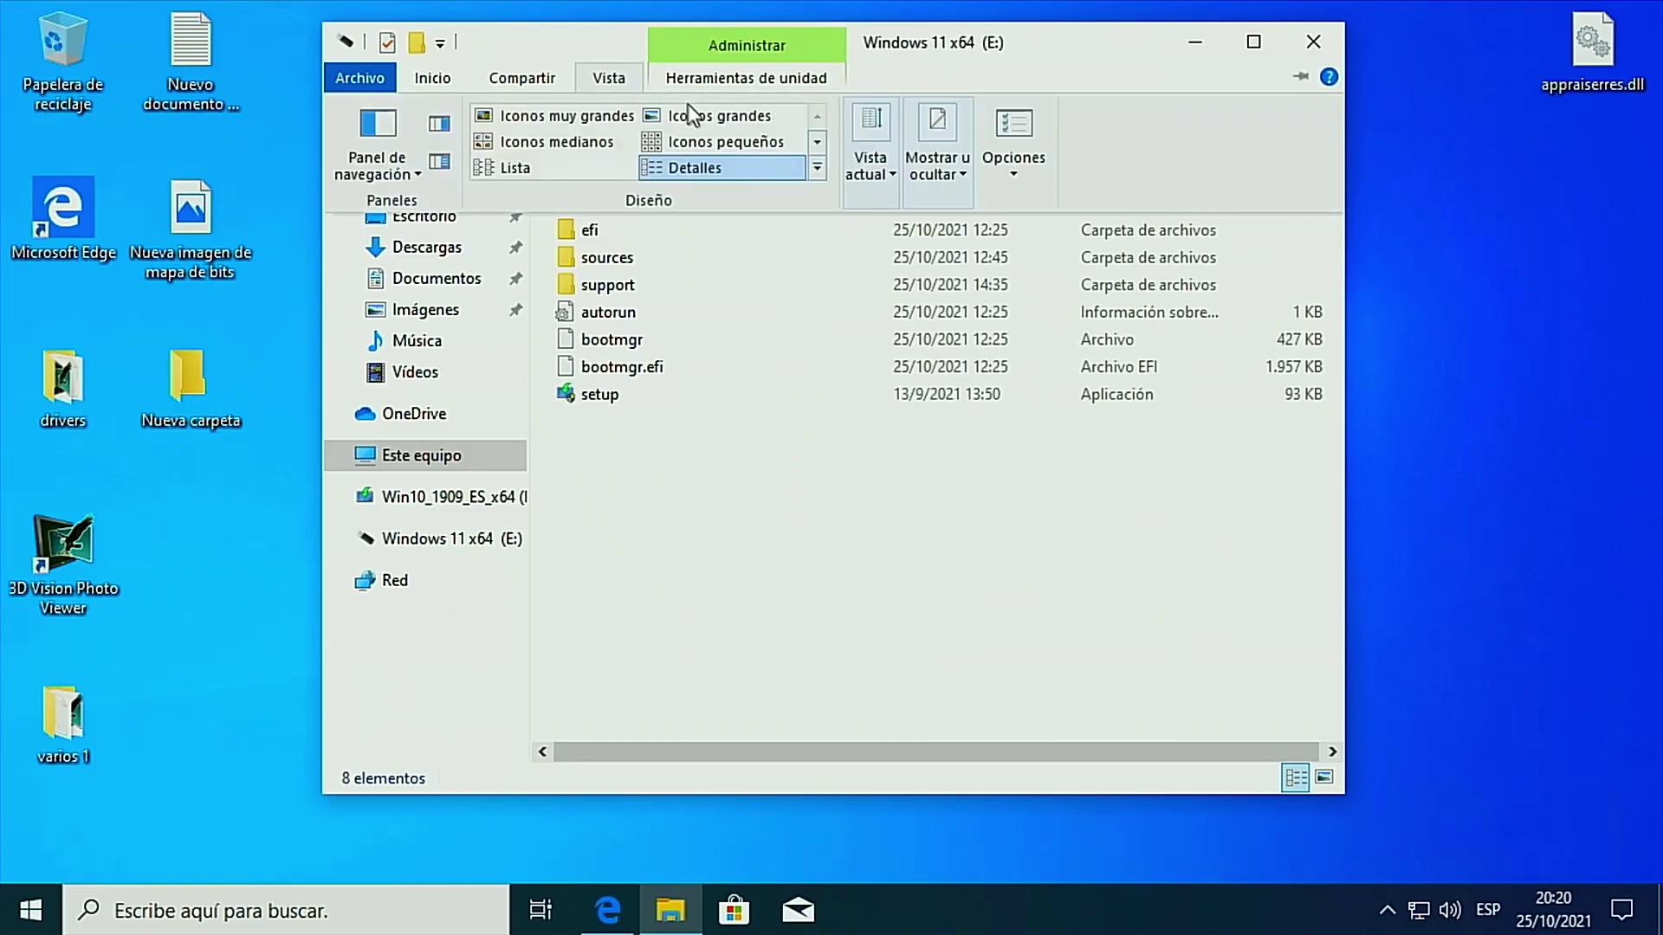
pyautogui.click(700, 116)
pyautogui.moveTo(1015, 45); pyautogui.dragTo(985, 63)
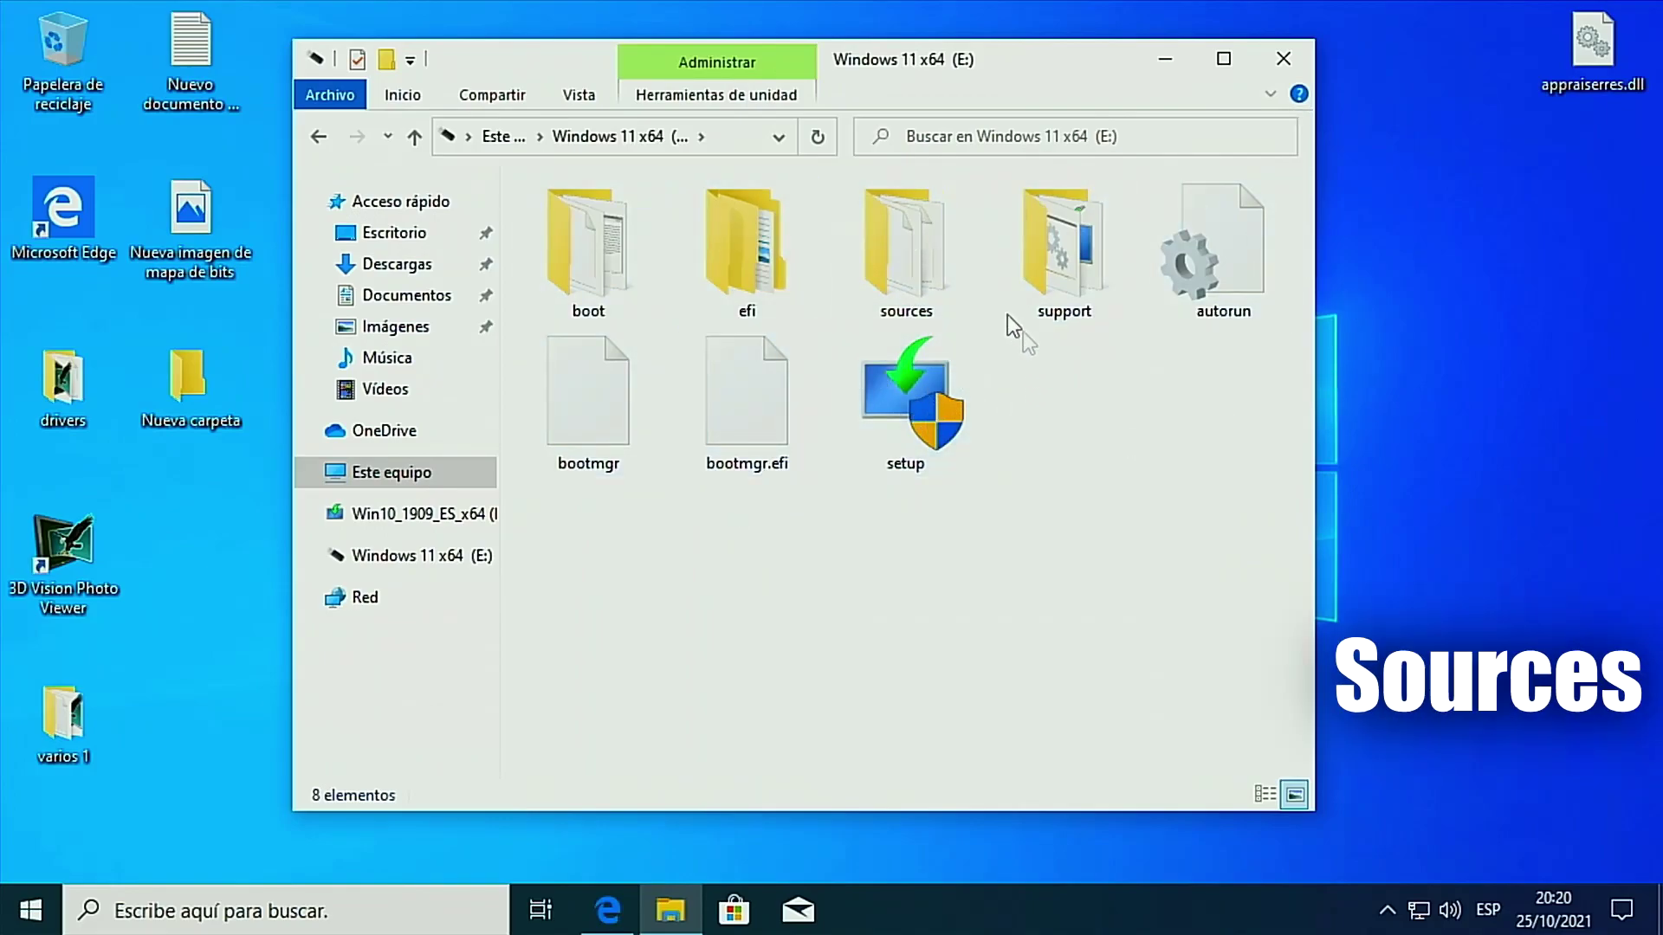
pyautogui.doubleClick(922, 260)
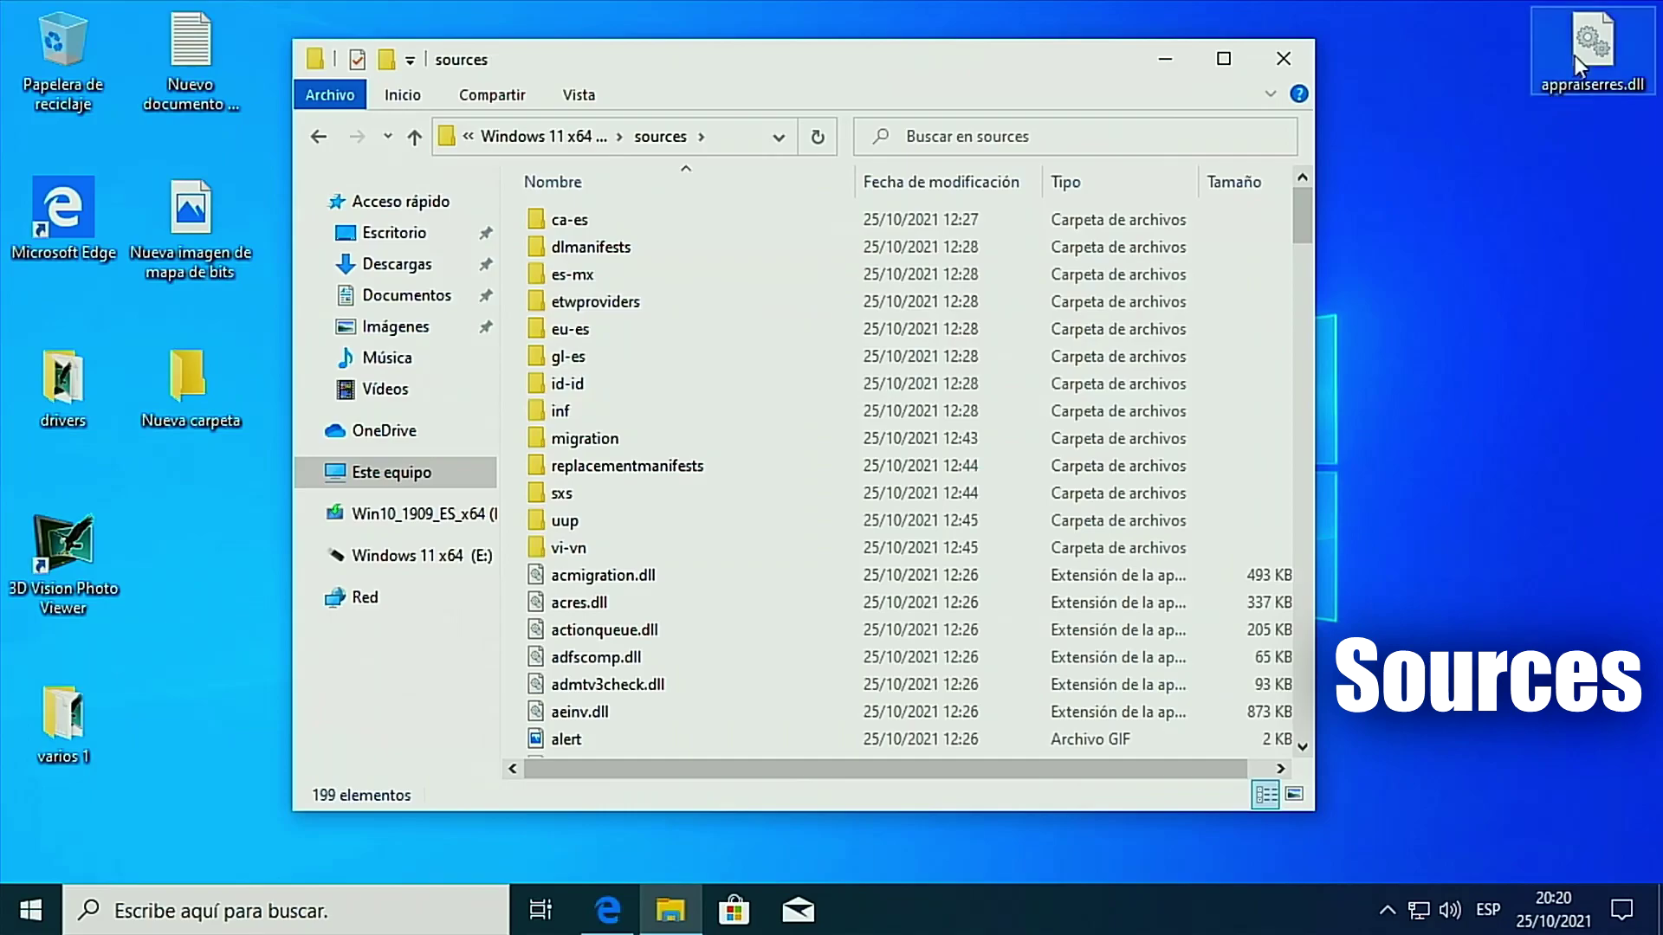
# Copy appraiserres.dll from the desktop into the sources folder, replacing the existing file
pyautogui.rightClick(1577, 54)
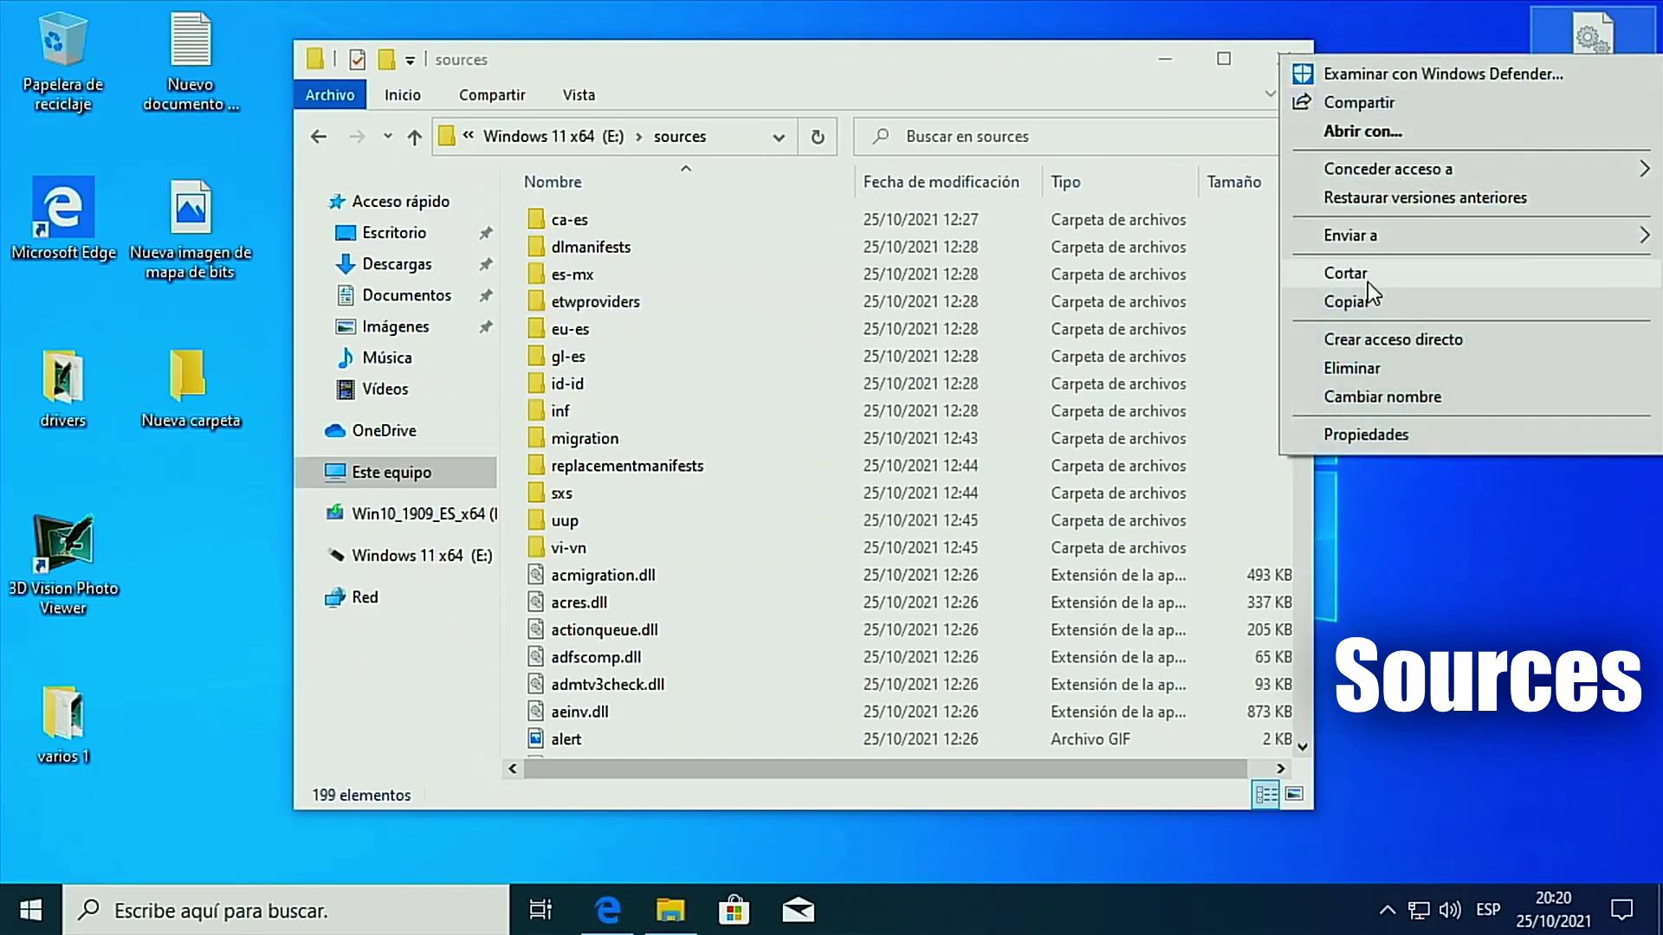
pyautogui.click(1365, 301)
pyautogui.moveTo(1147, 772); pyautogui.dragTo(1240, 762)
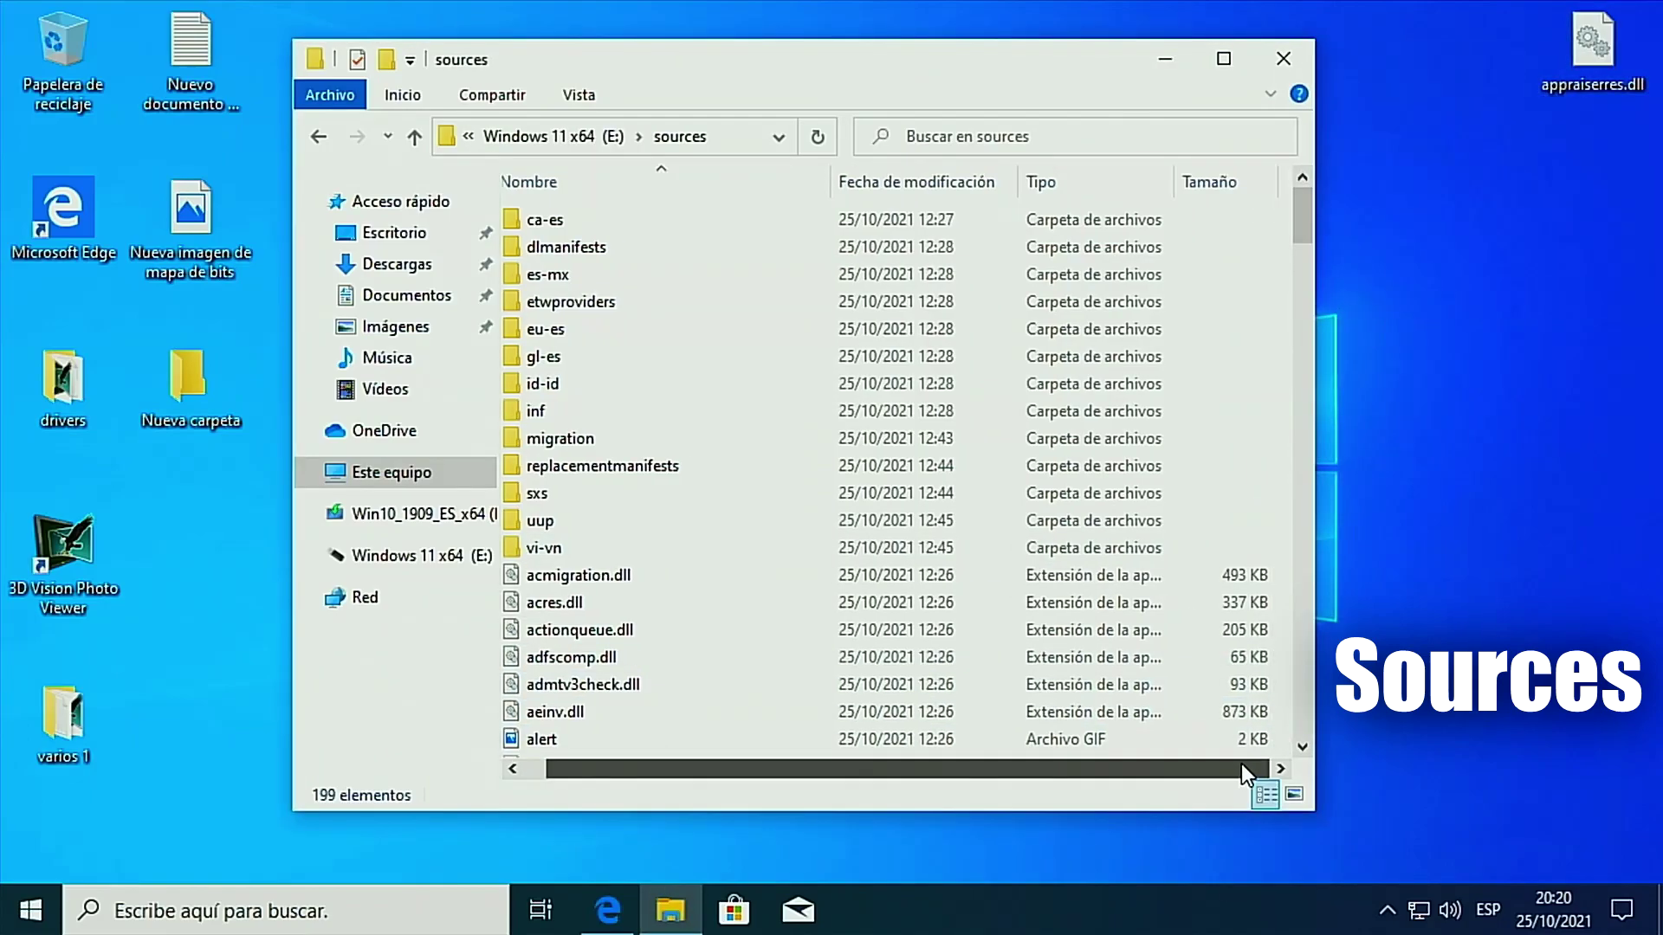
pyautogui.moveTo(1314, 472); pyautogui.dragTo(1450, 450)
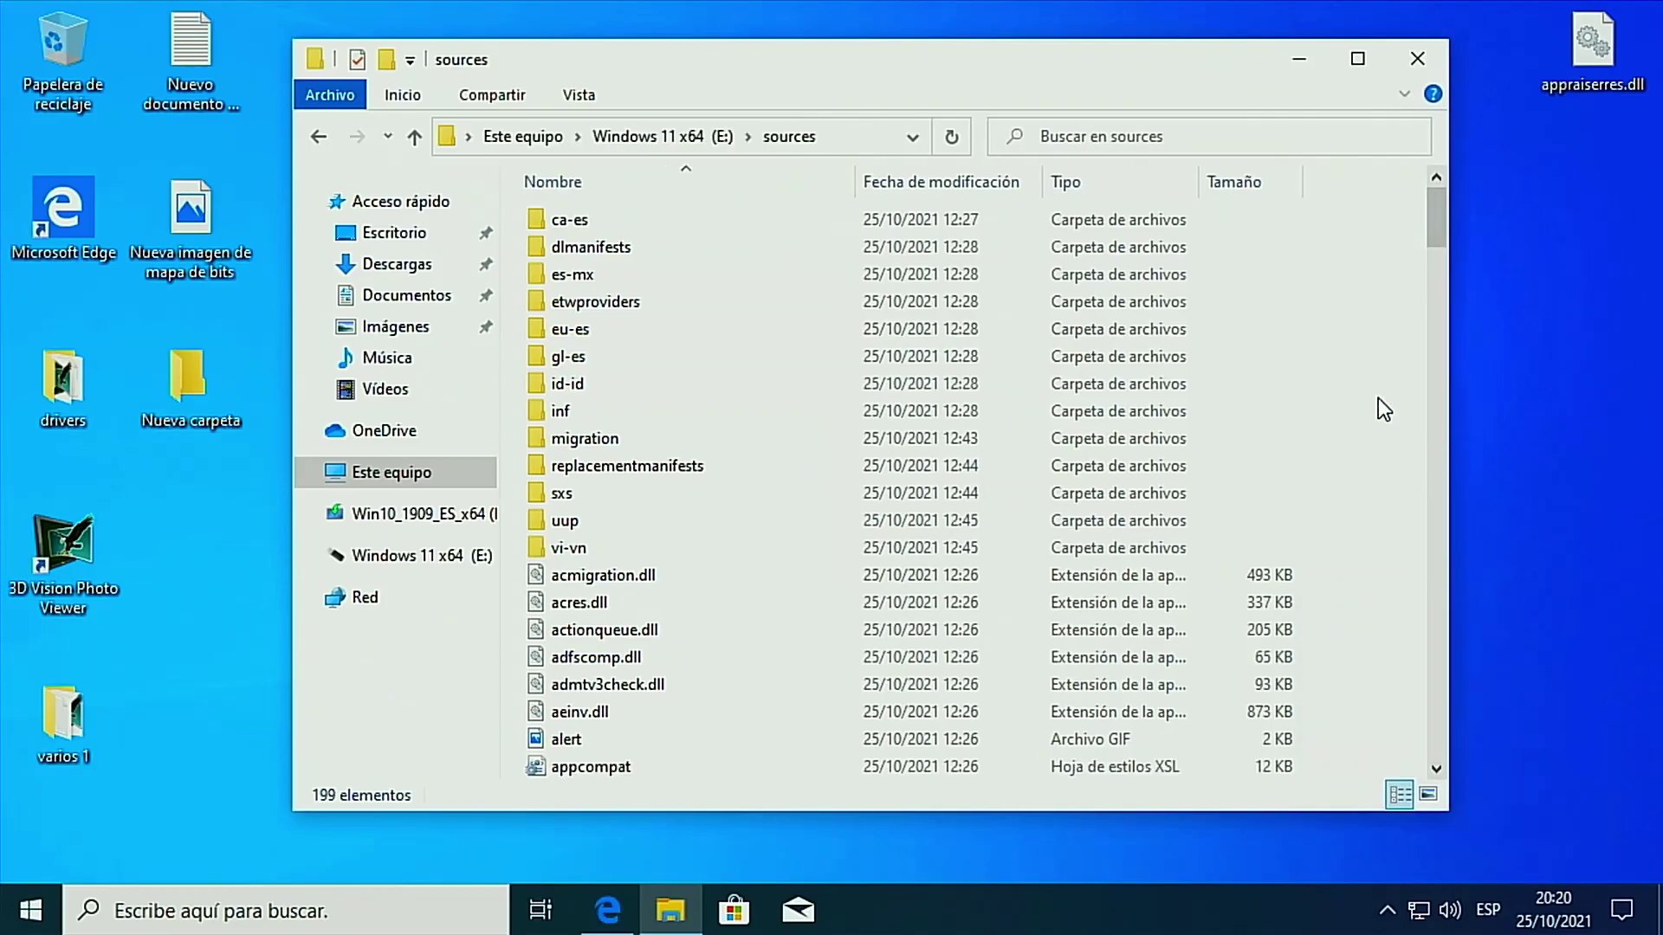
pyautogui.rightClick(1379, 401)
pyautogui.click(1404, 579)
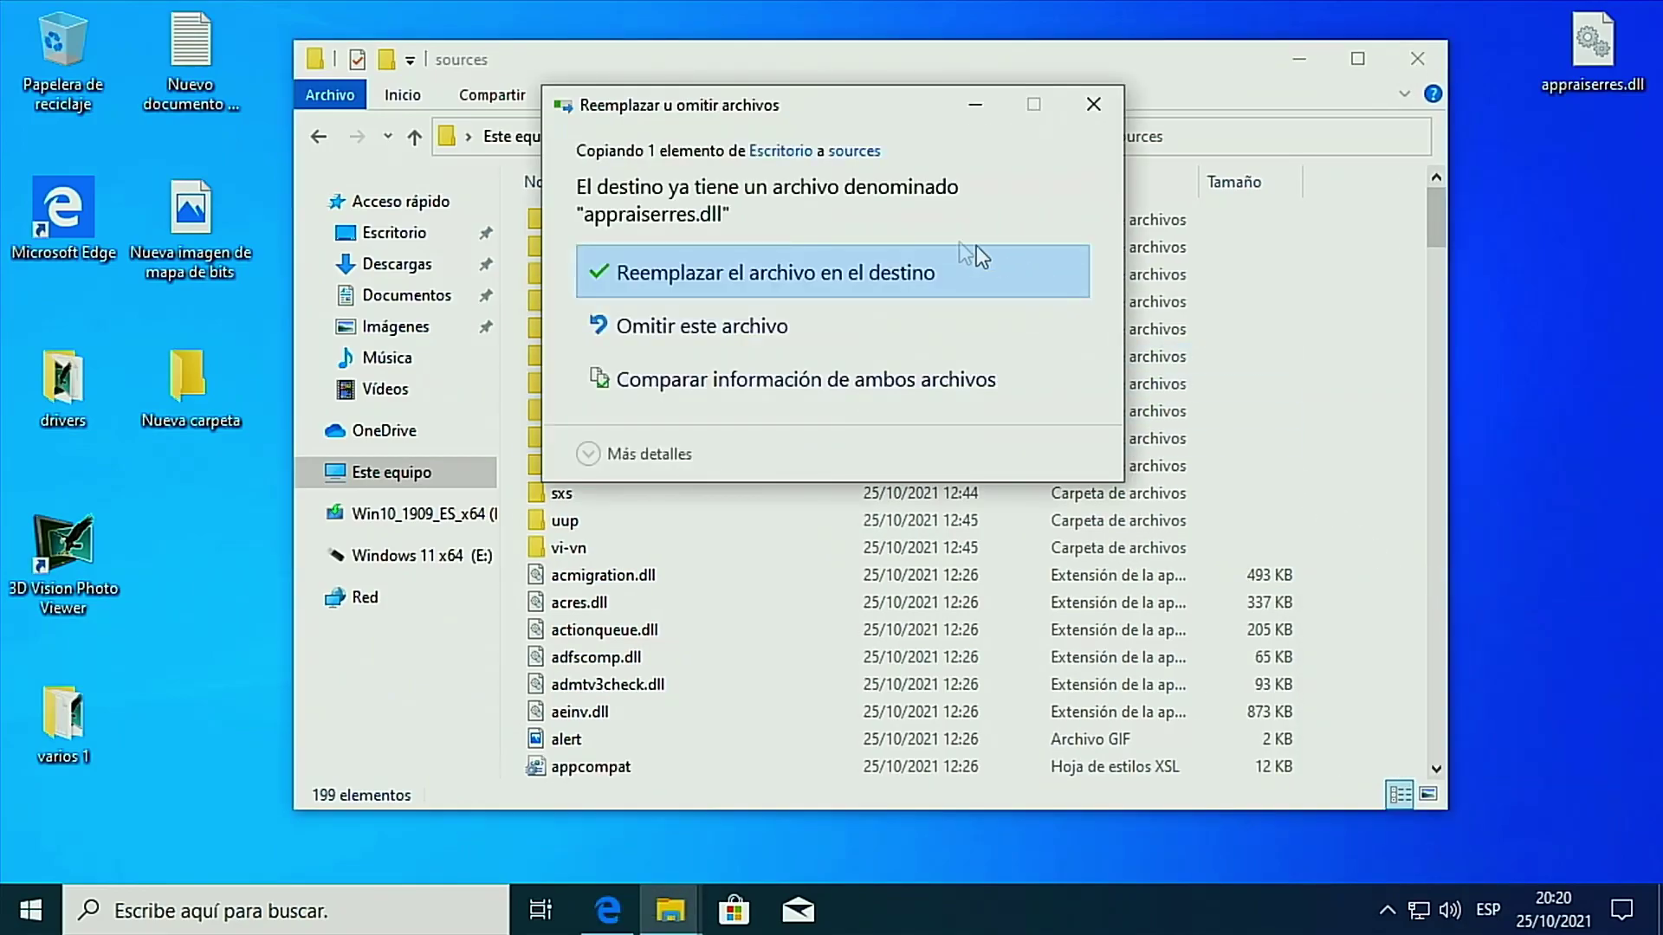
pyautogui.click(718, 273)
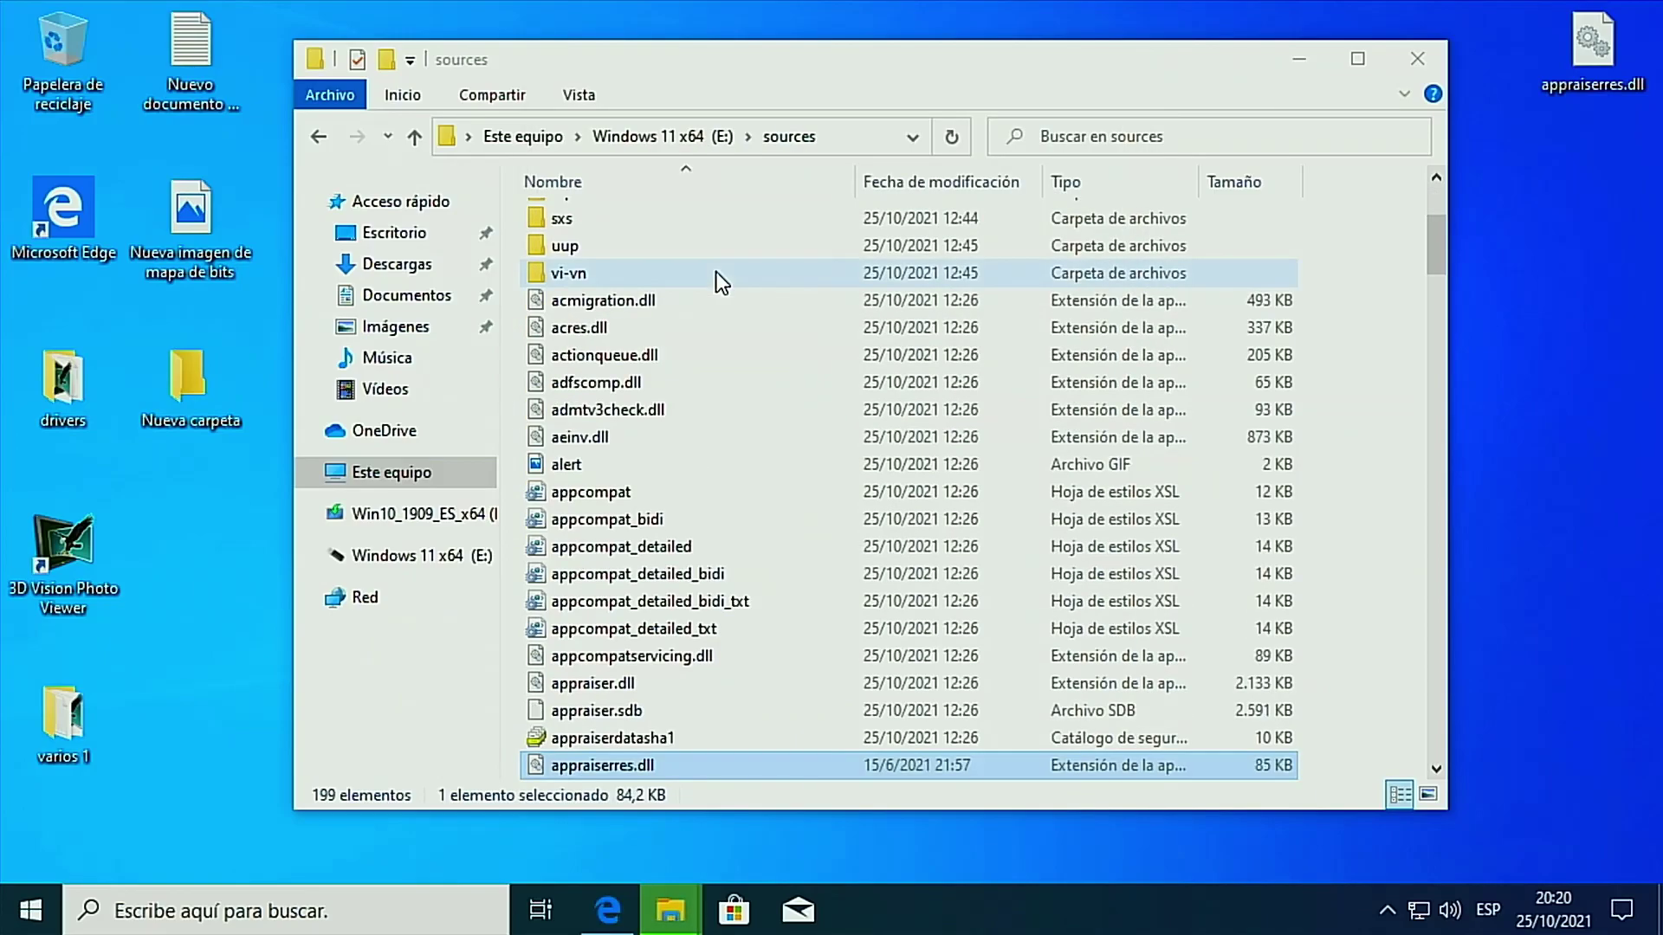
# Check the replaced appraiserres.dll in the sources folder and return to the root of the Windows 11 x64 (E:) drive
pyautogui.scroll(-3, 715, 527)
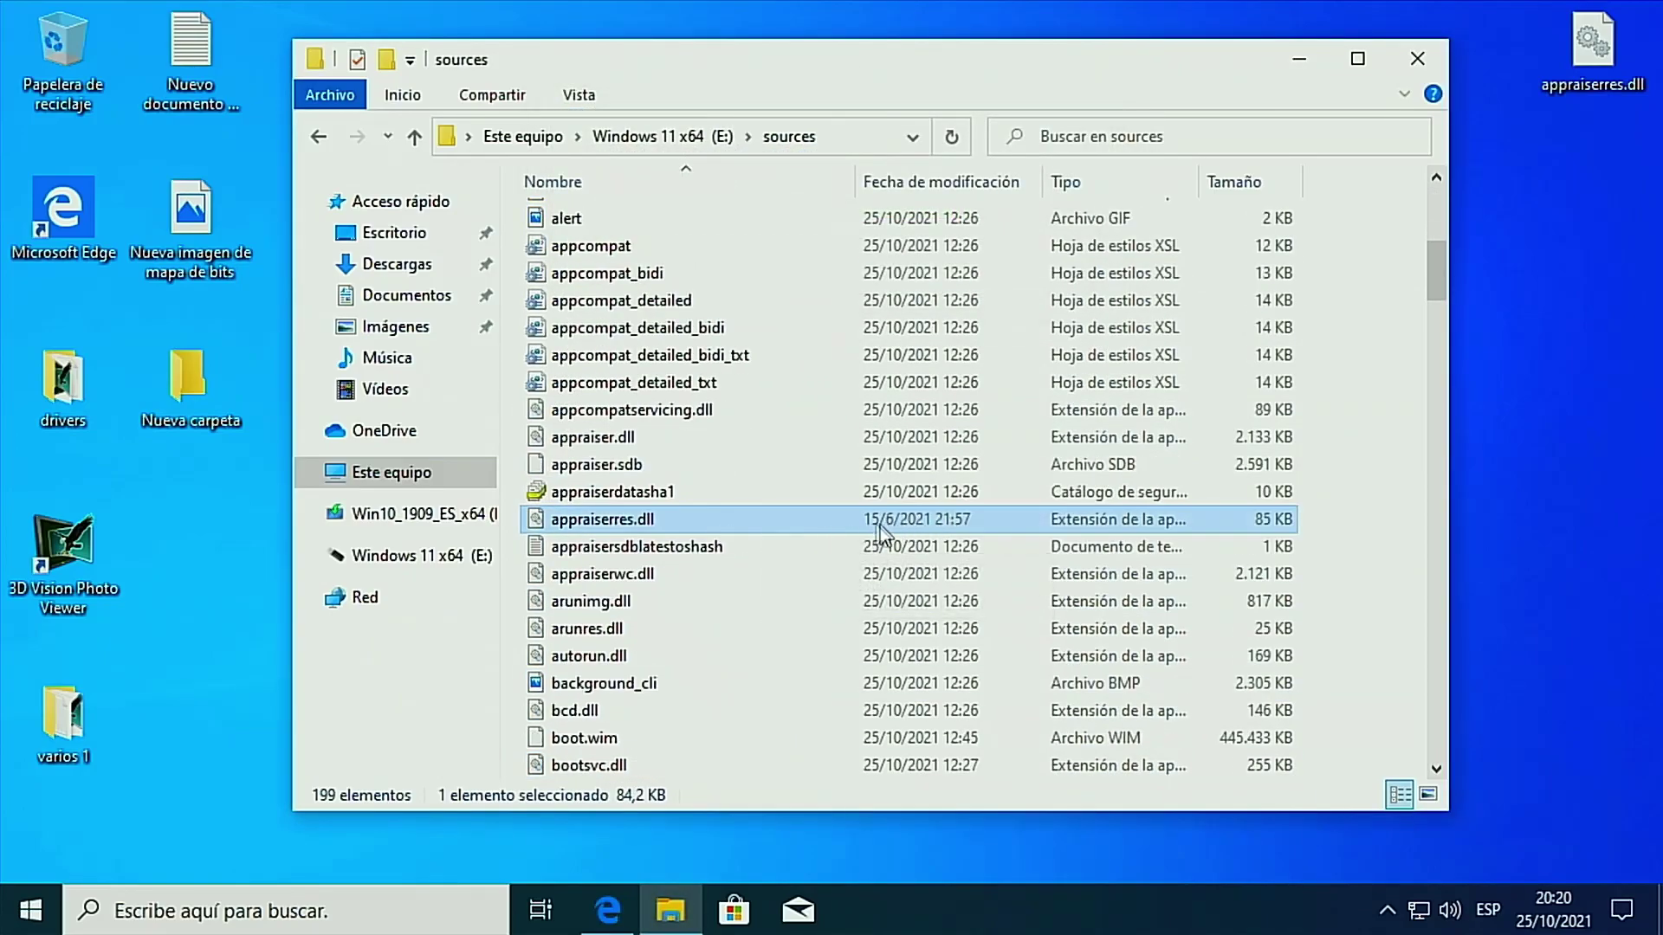
pyautogui.scroll(8, 586, 526)
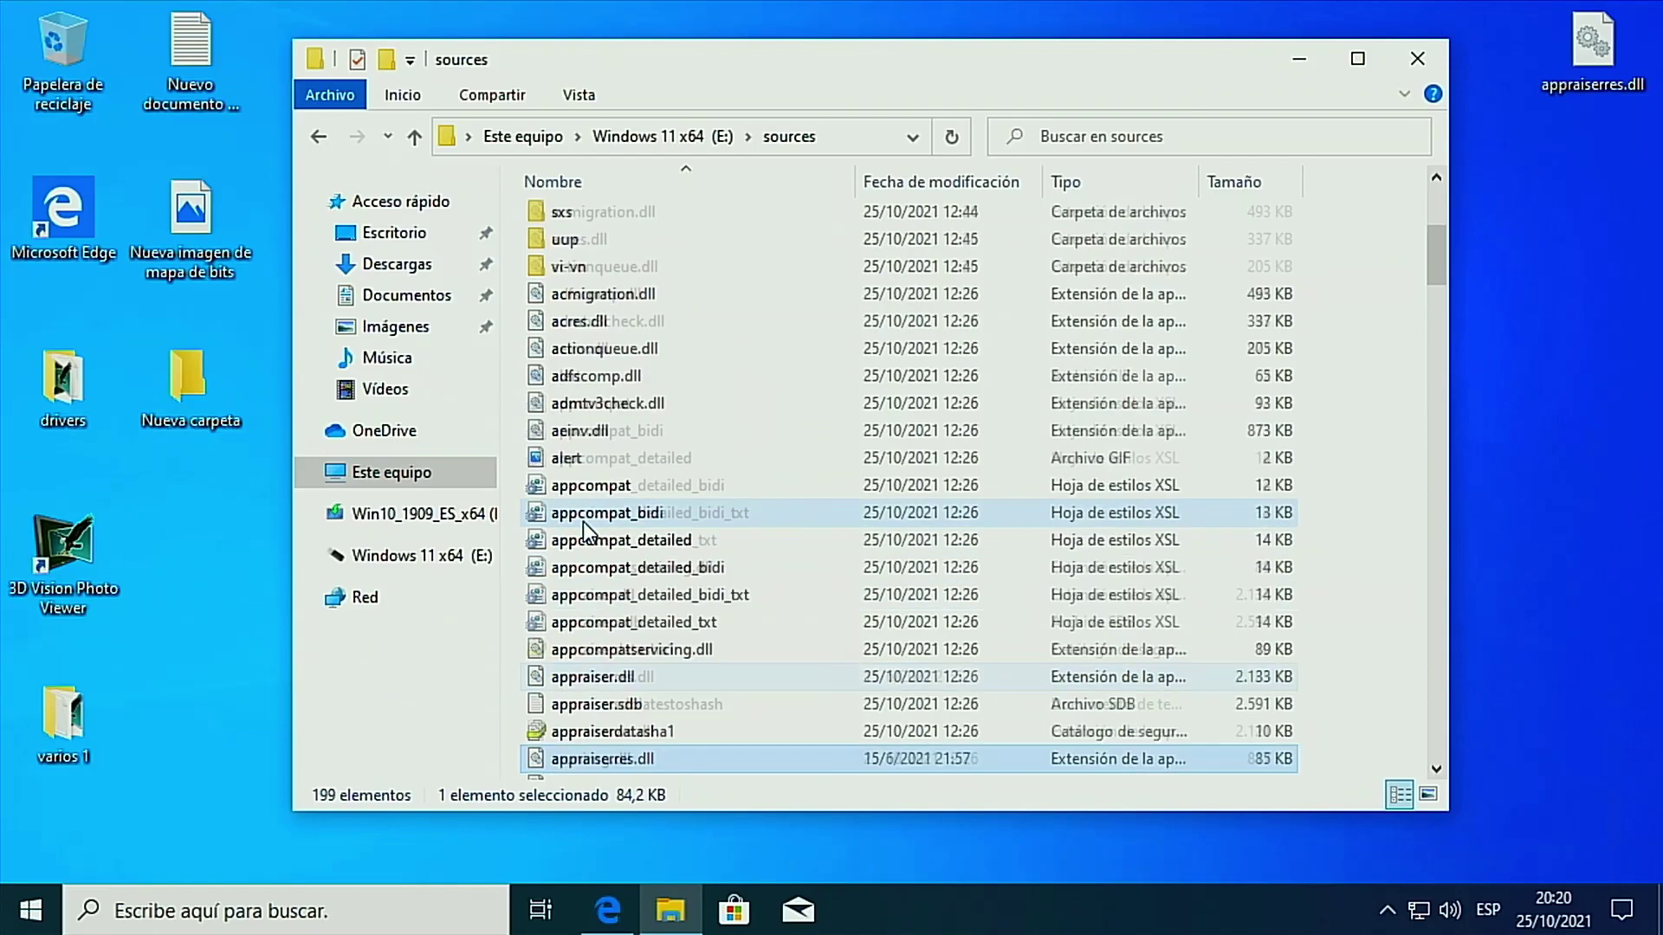
pyautogui.click(416, 139)
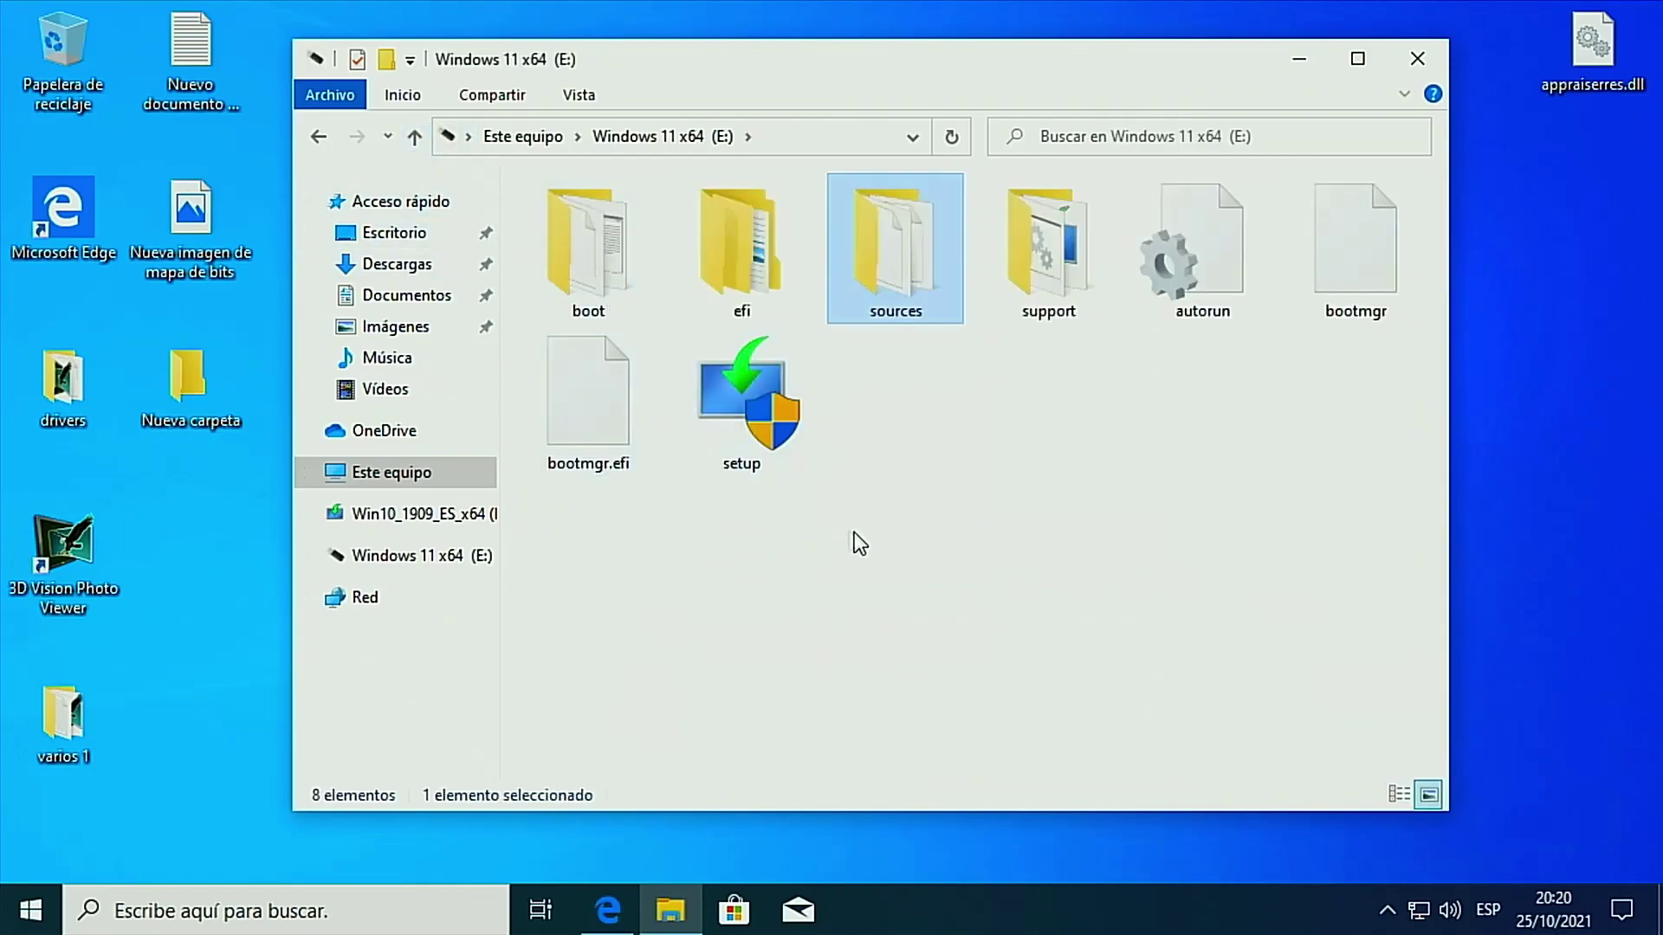
# Try to install Windows 11 with the USB drive's setup, allowing device changes and choosing "No en este momento" for updates, and close the installer
pyautogui.click(764, 399)
pyautogui.doubleClick(750, 397)
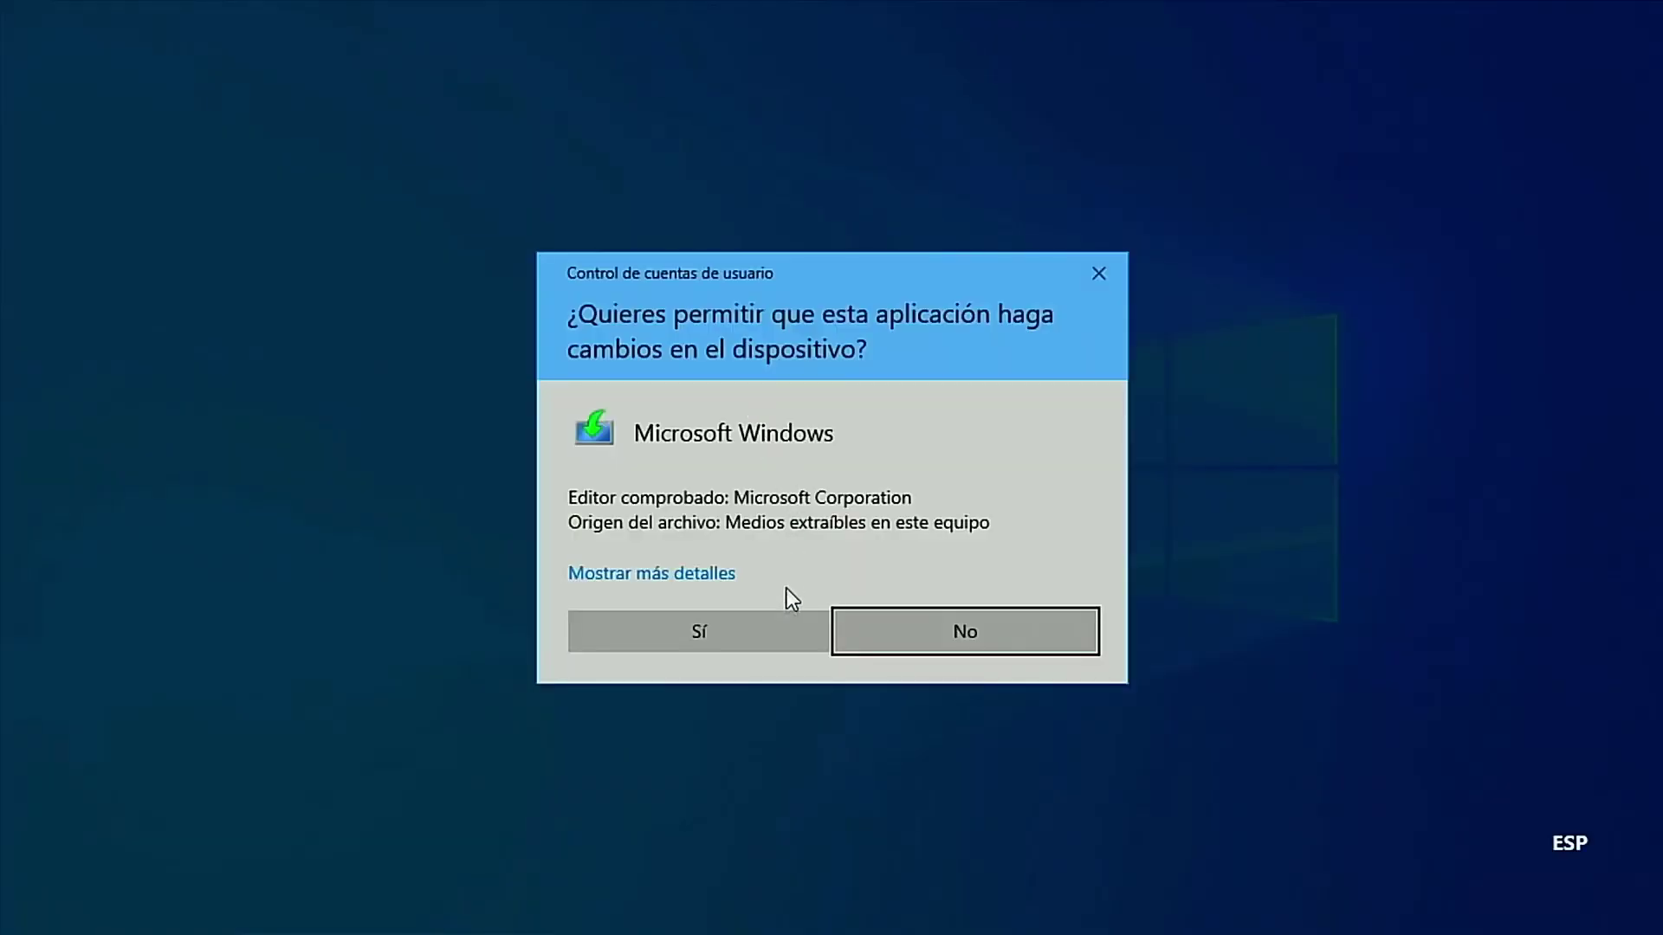
pyautogui.click(774, 639)
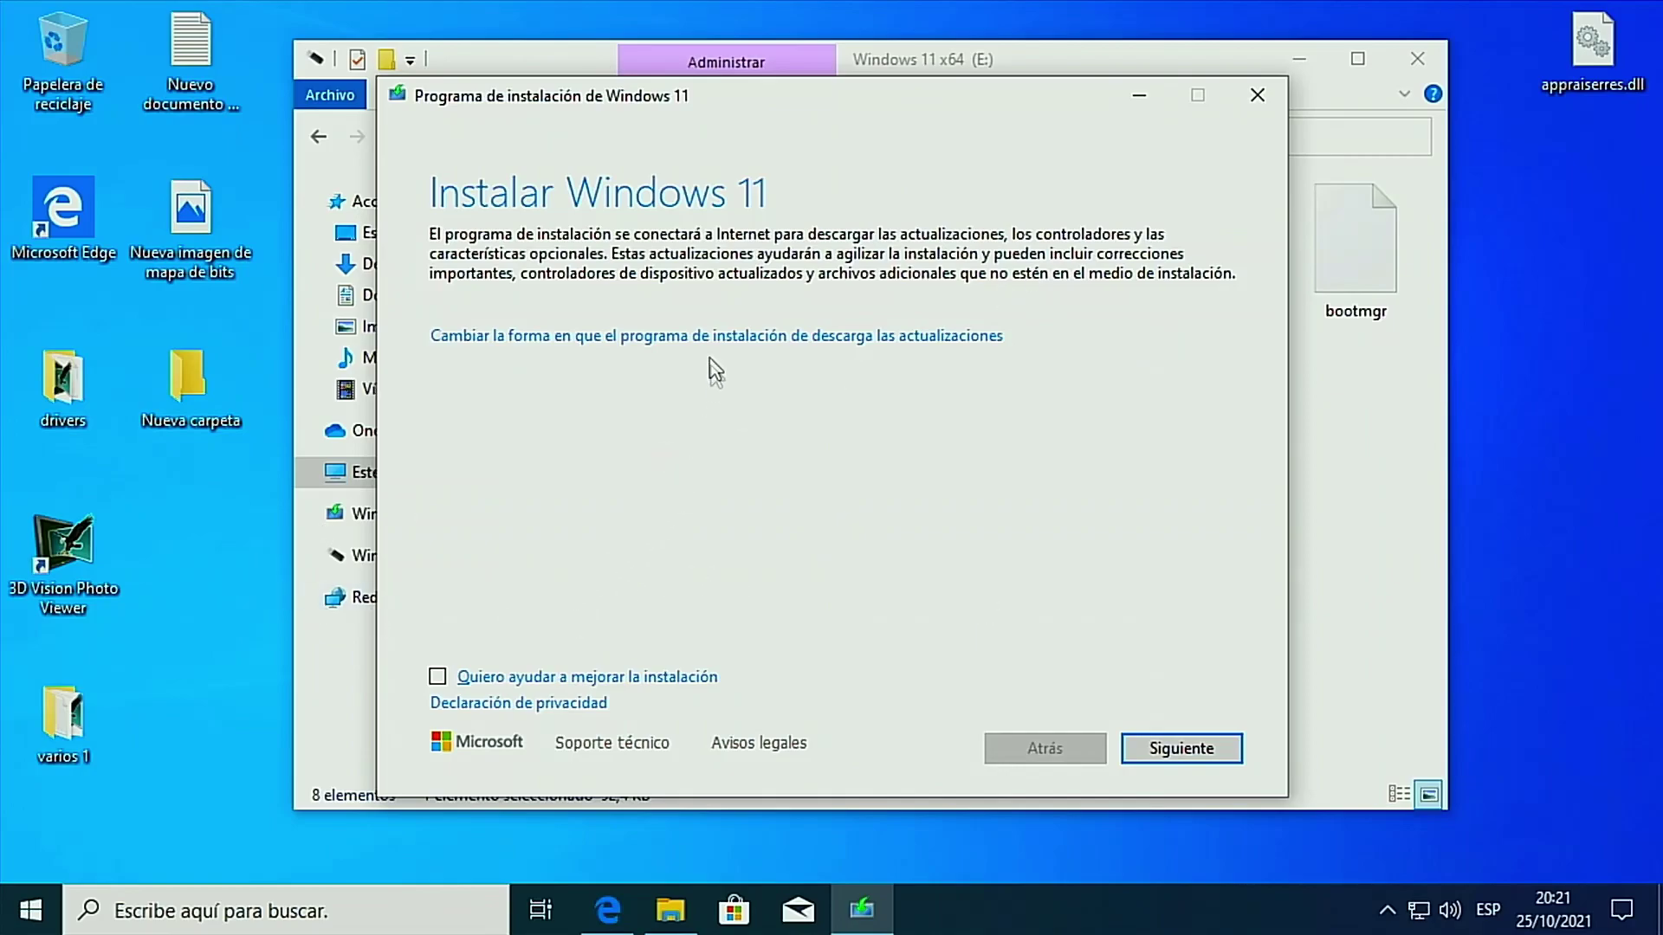
pyautogui.click(694, 336)
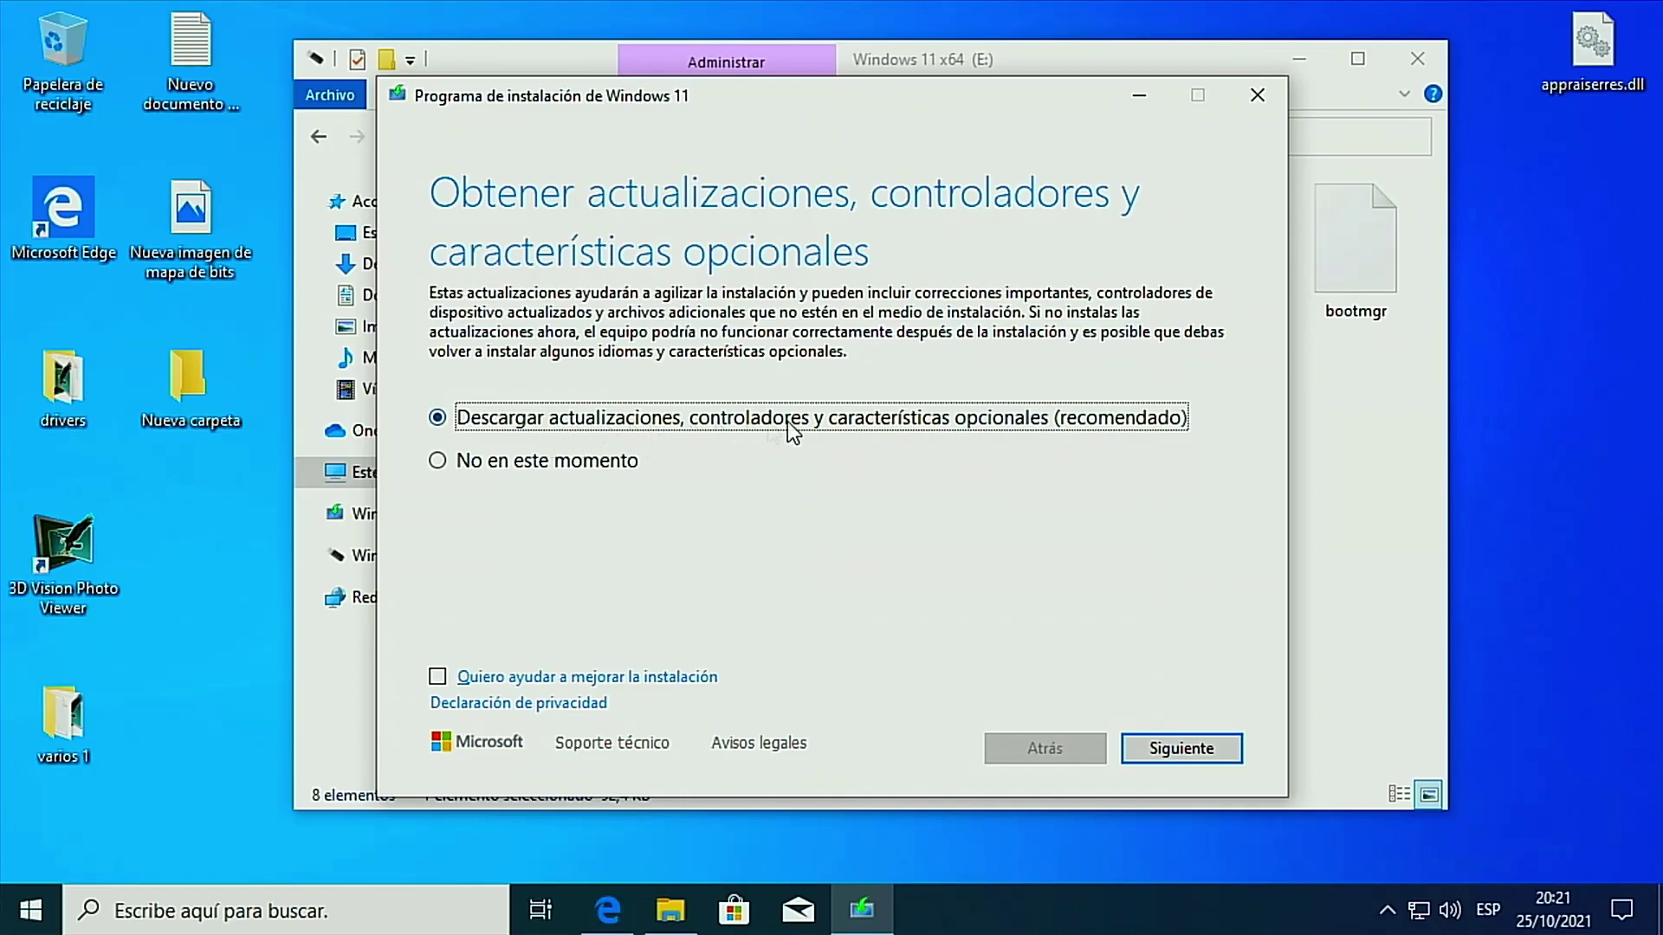
pyautogui.click(441, 465)
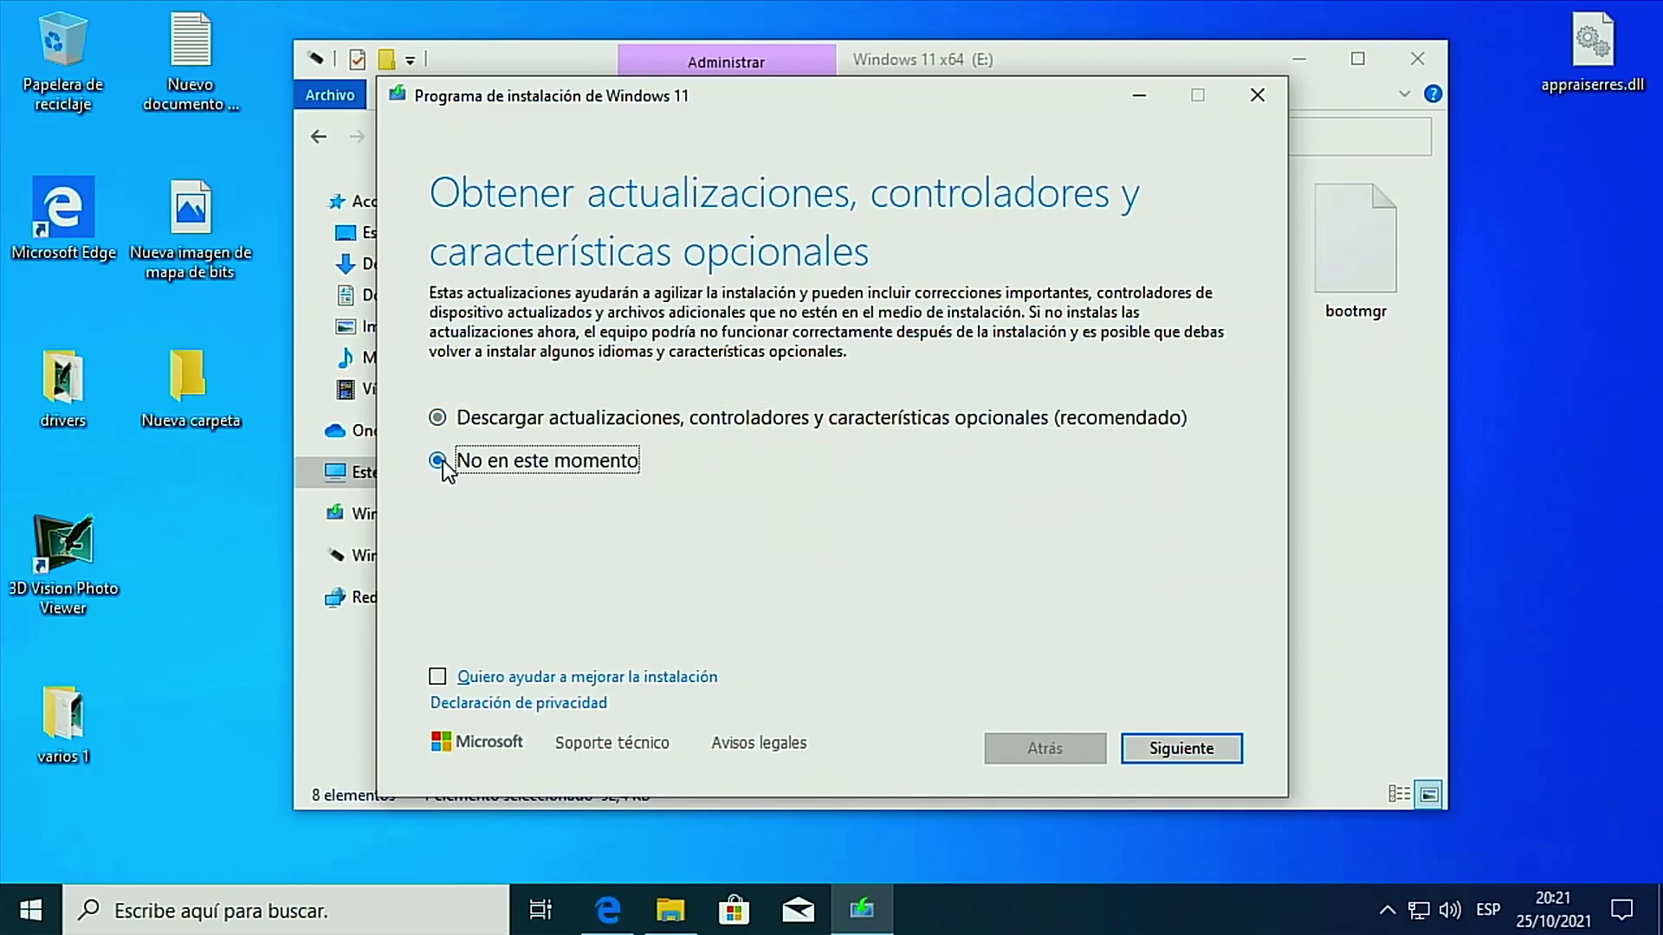
pyautogui.click(1186, 747)
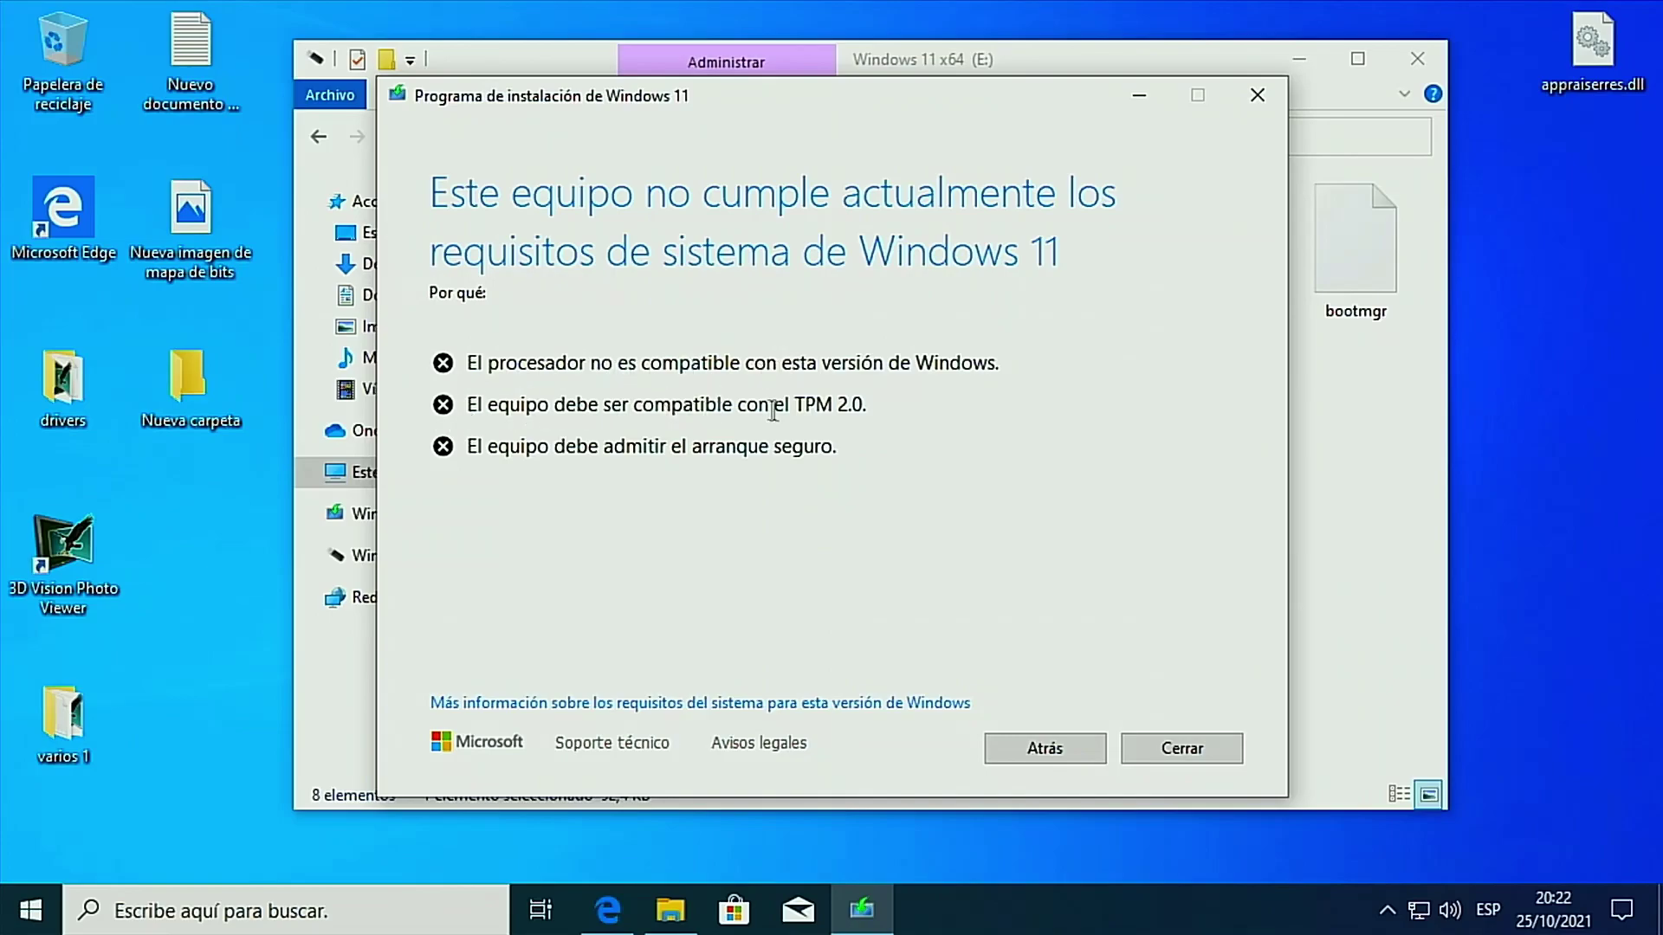
pyautogui.click(1182, 750)
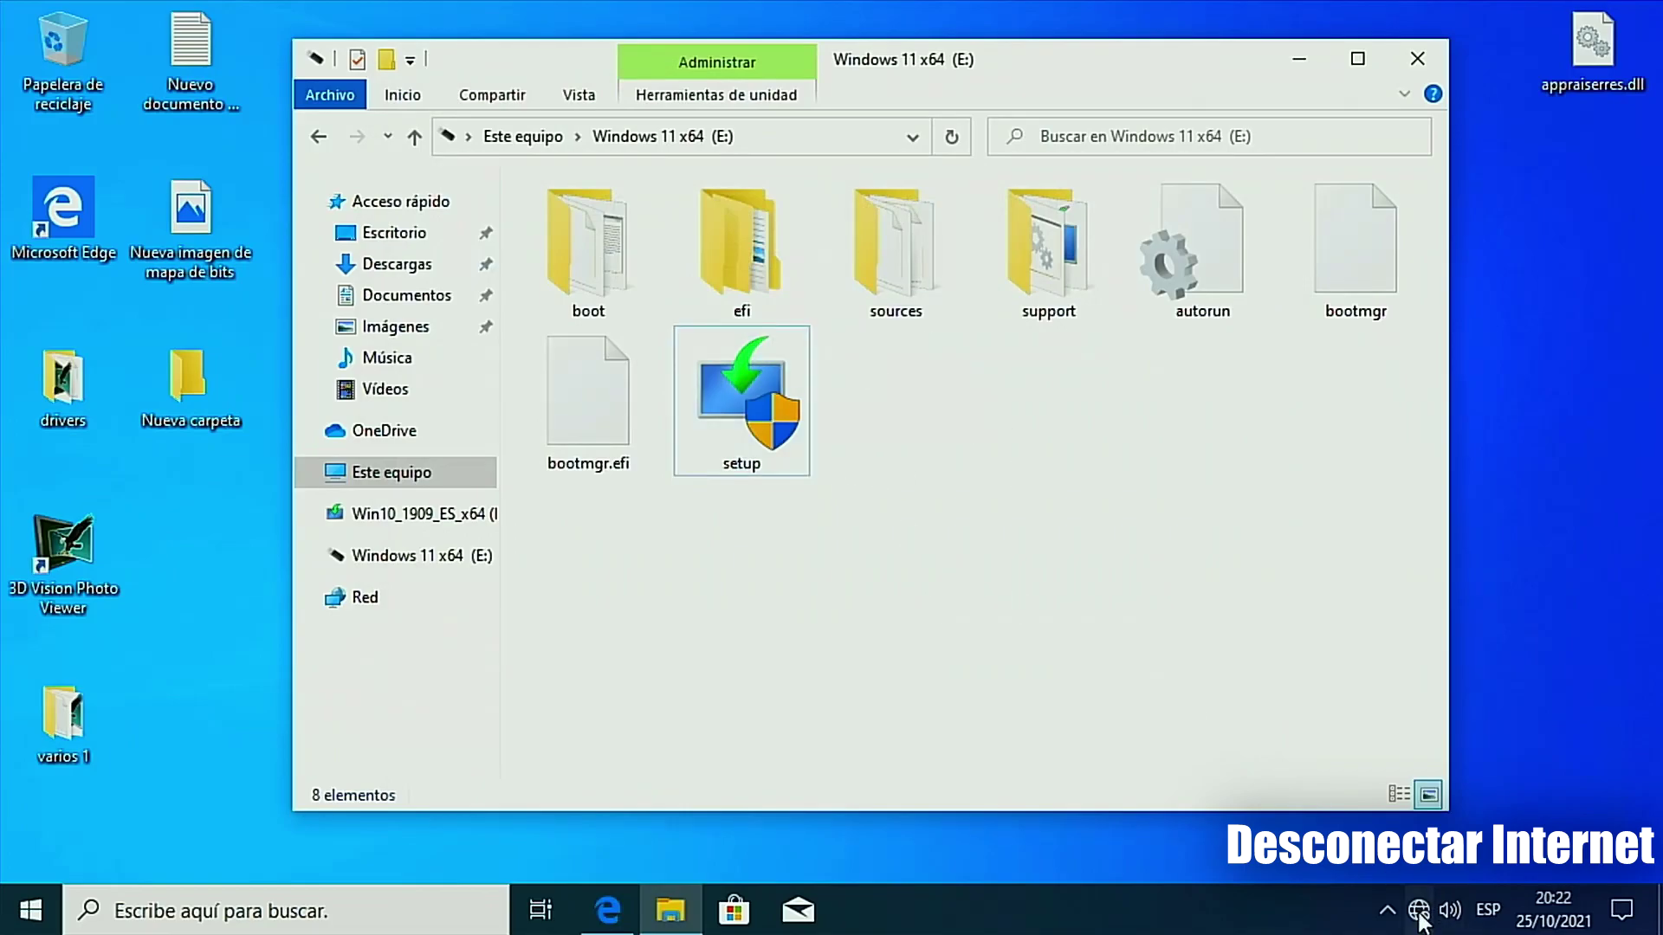
# Review the computer's device specifications and Windows edition in the system settings, and close the settings
pyautogui.moveTo(1419, 908)
pyautogui.rightClick(33, 920)
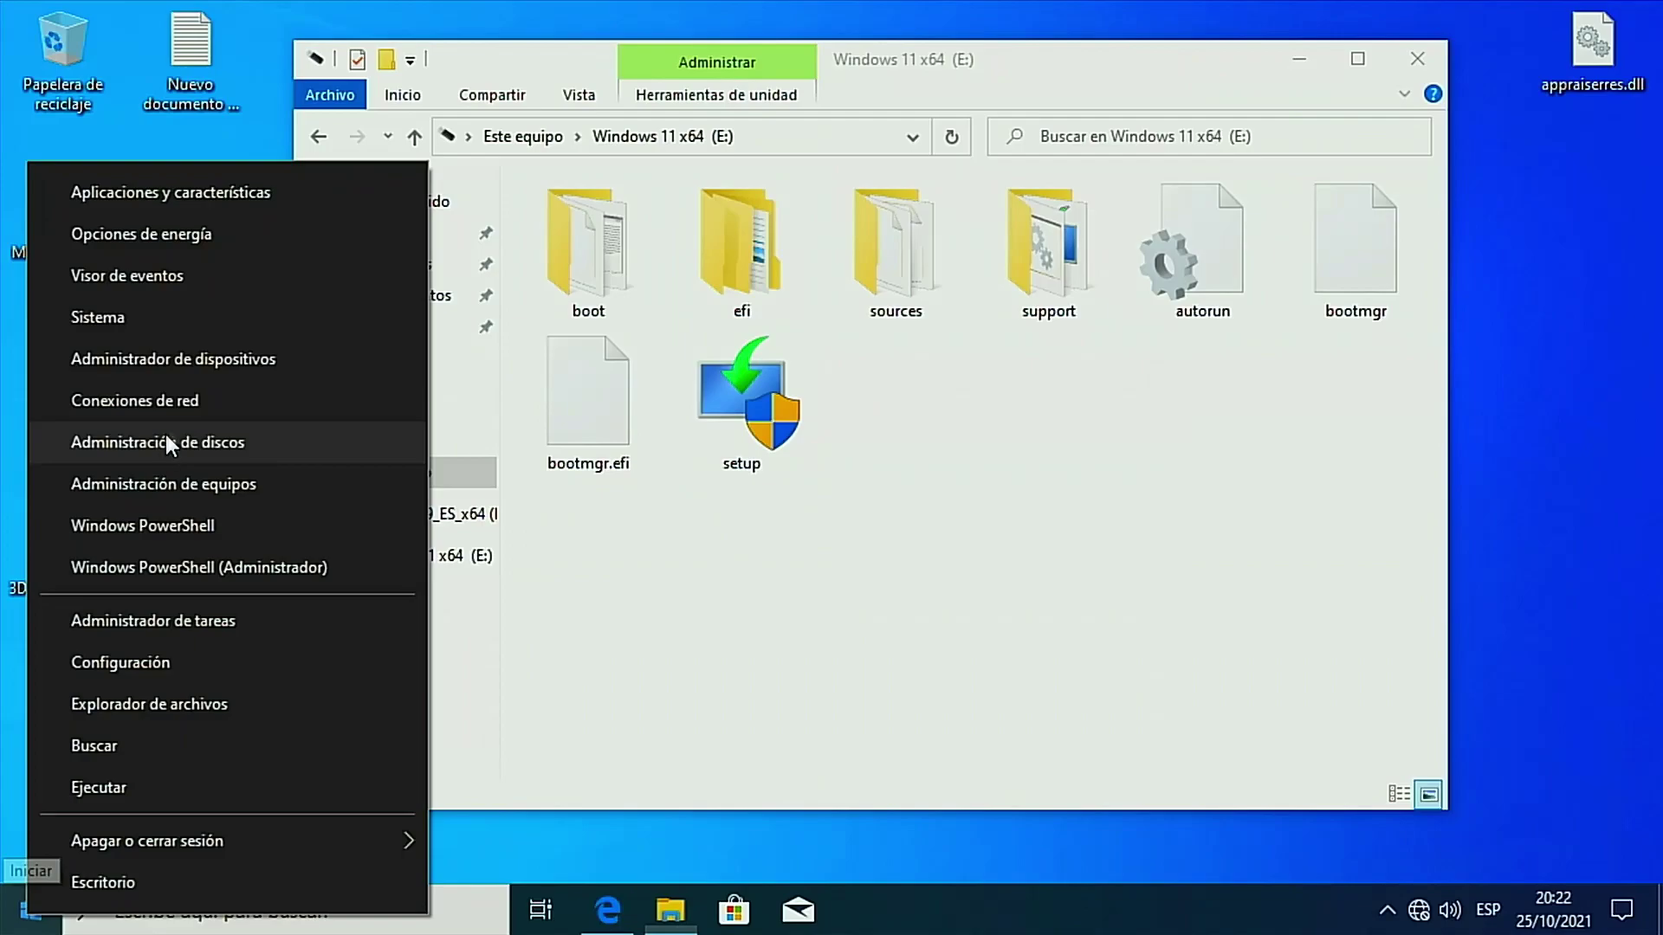
pyautogui.click(178, 330)
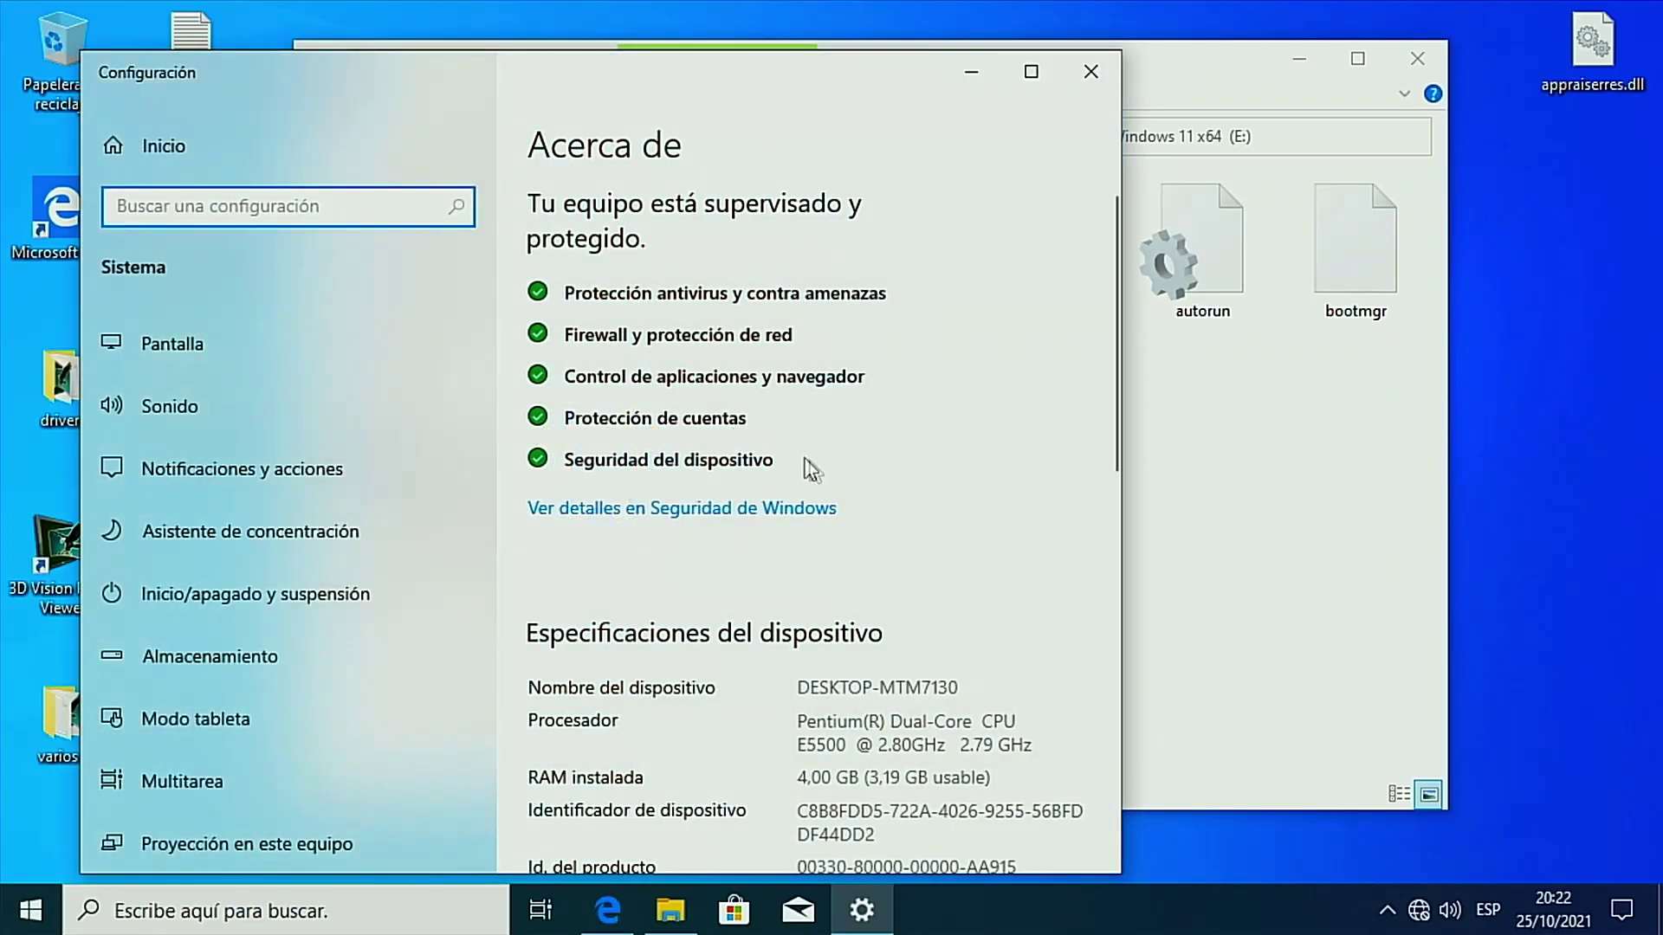
pyautogui.scroll(-3, 810, 465)
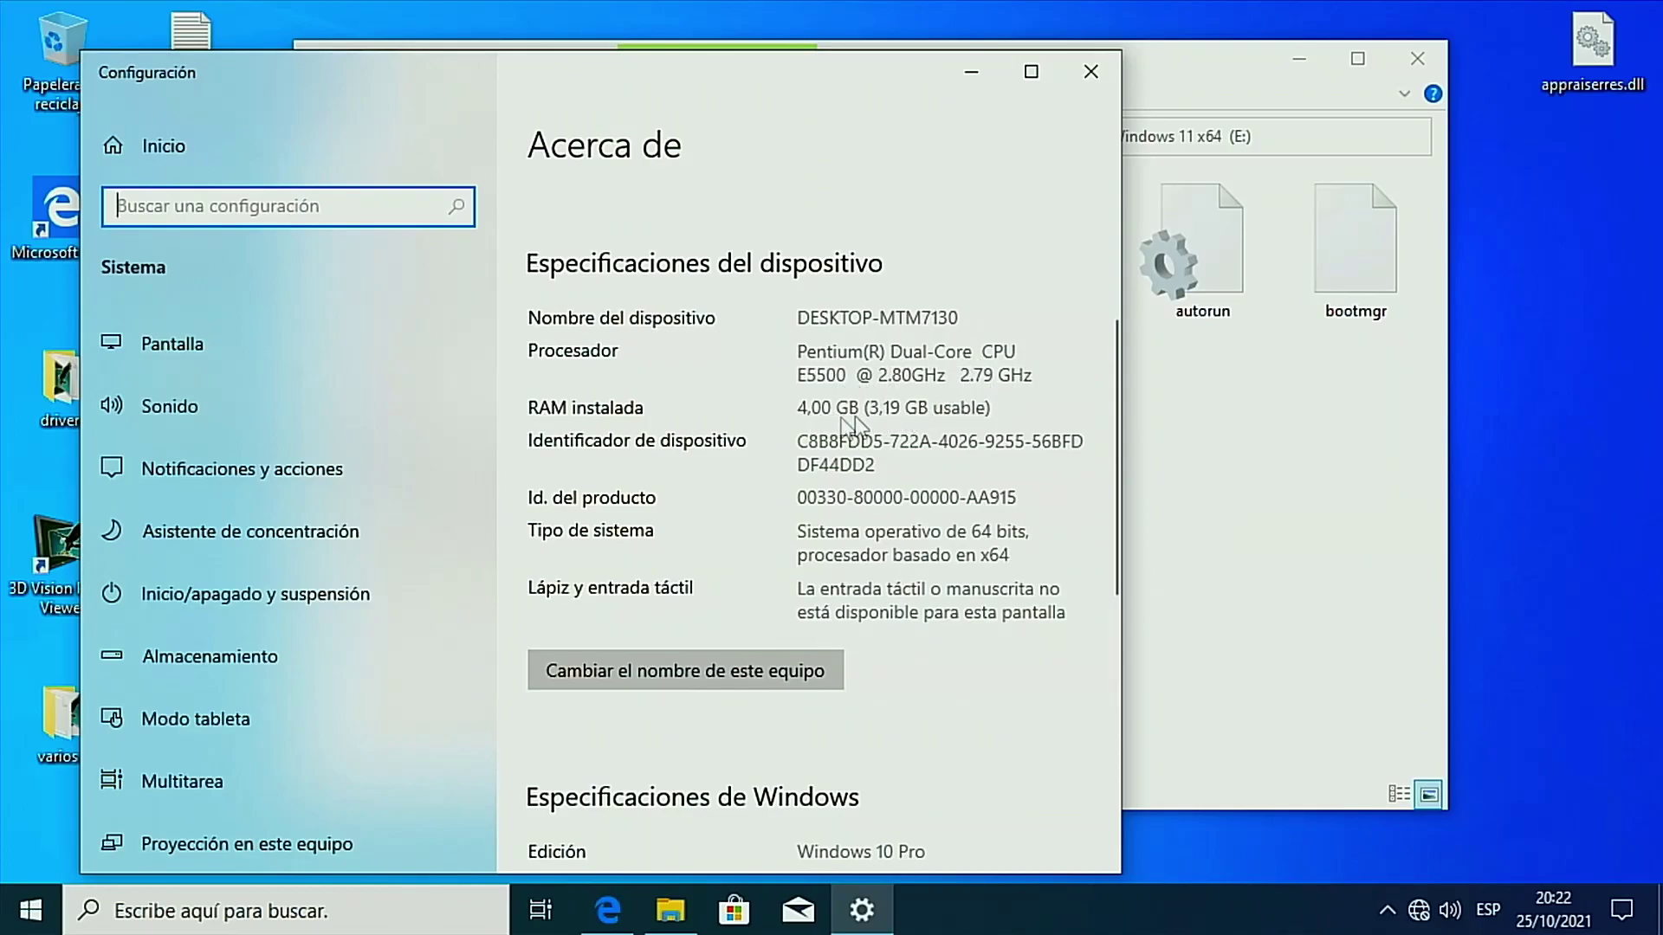
pyautogui.scroll(-3, 968, 673)
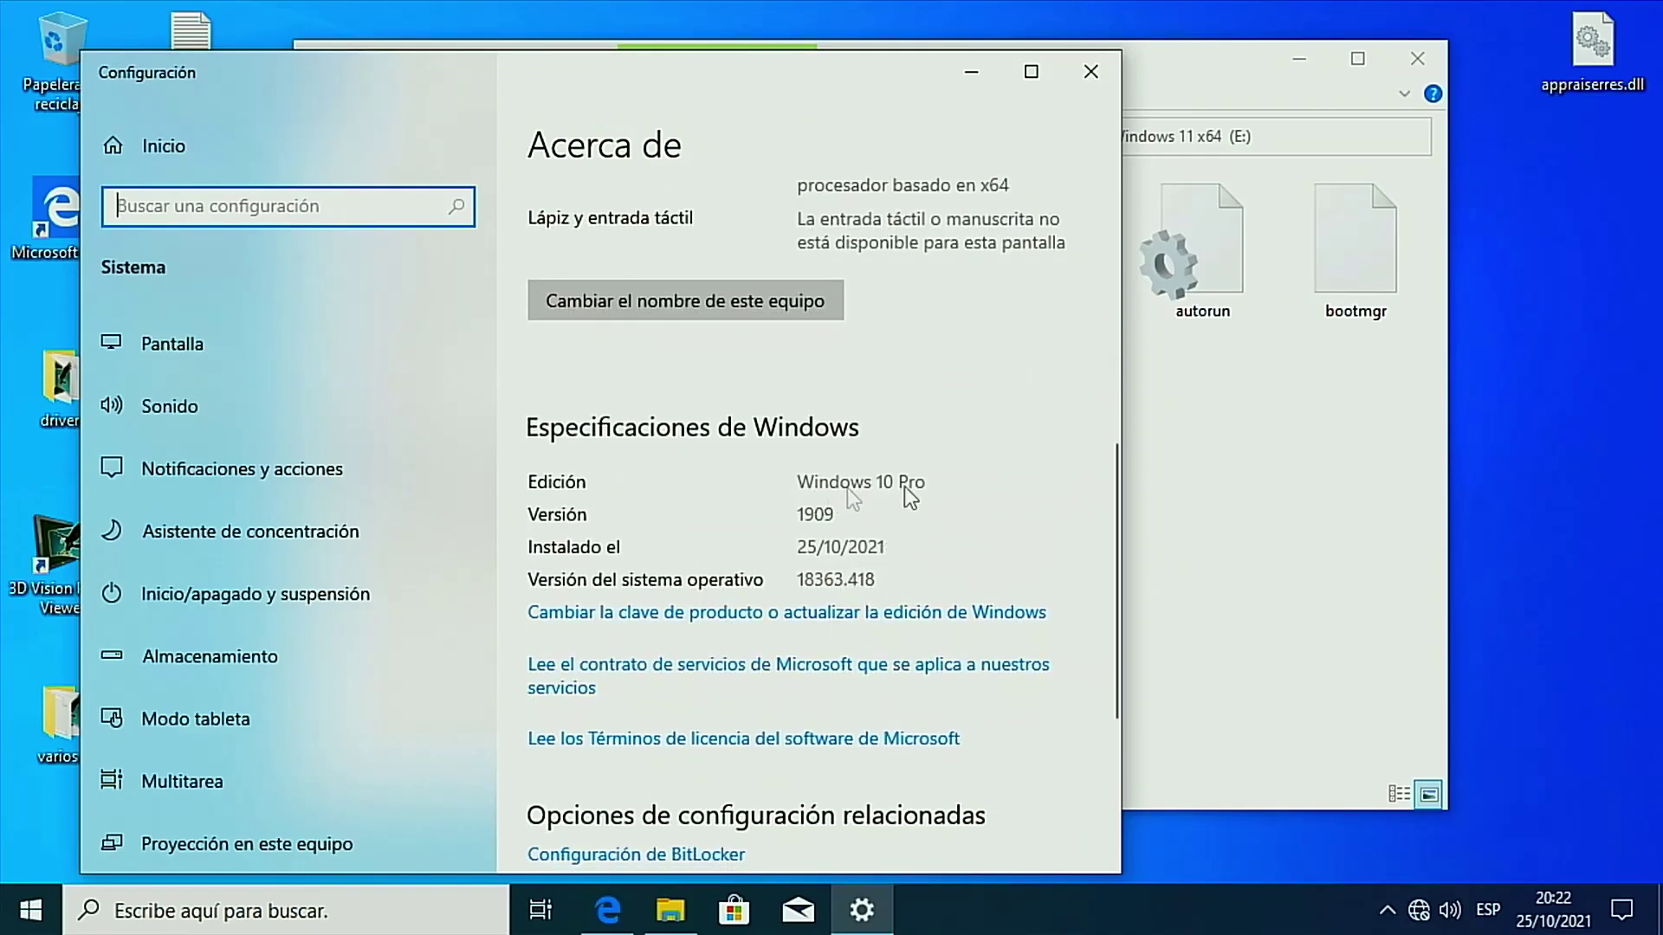
pyautogui.scroll(4, 922, 362)
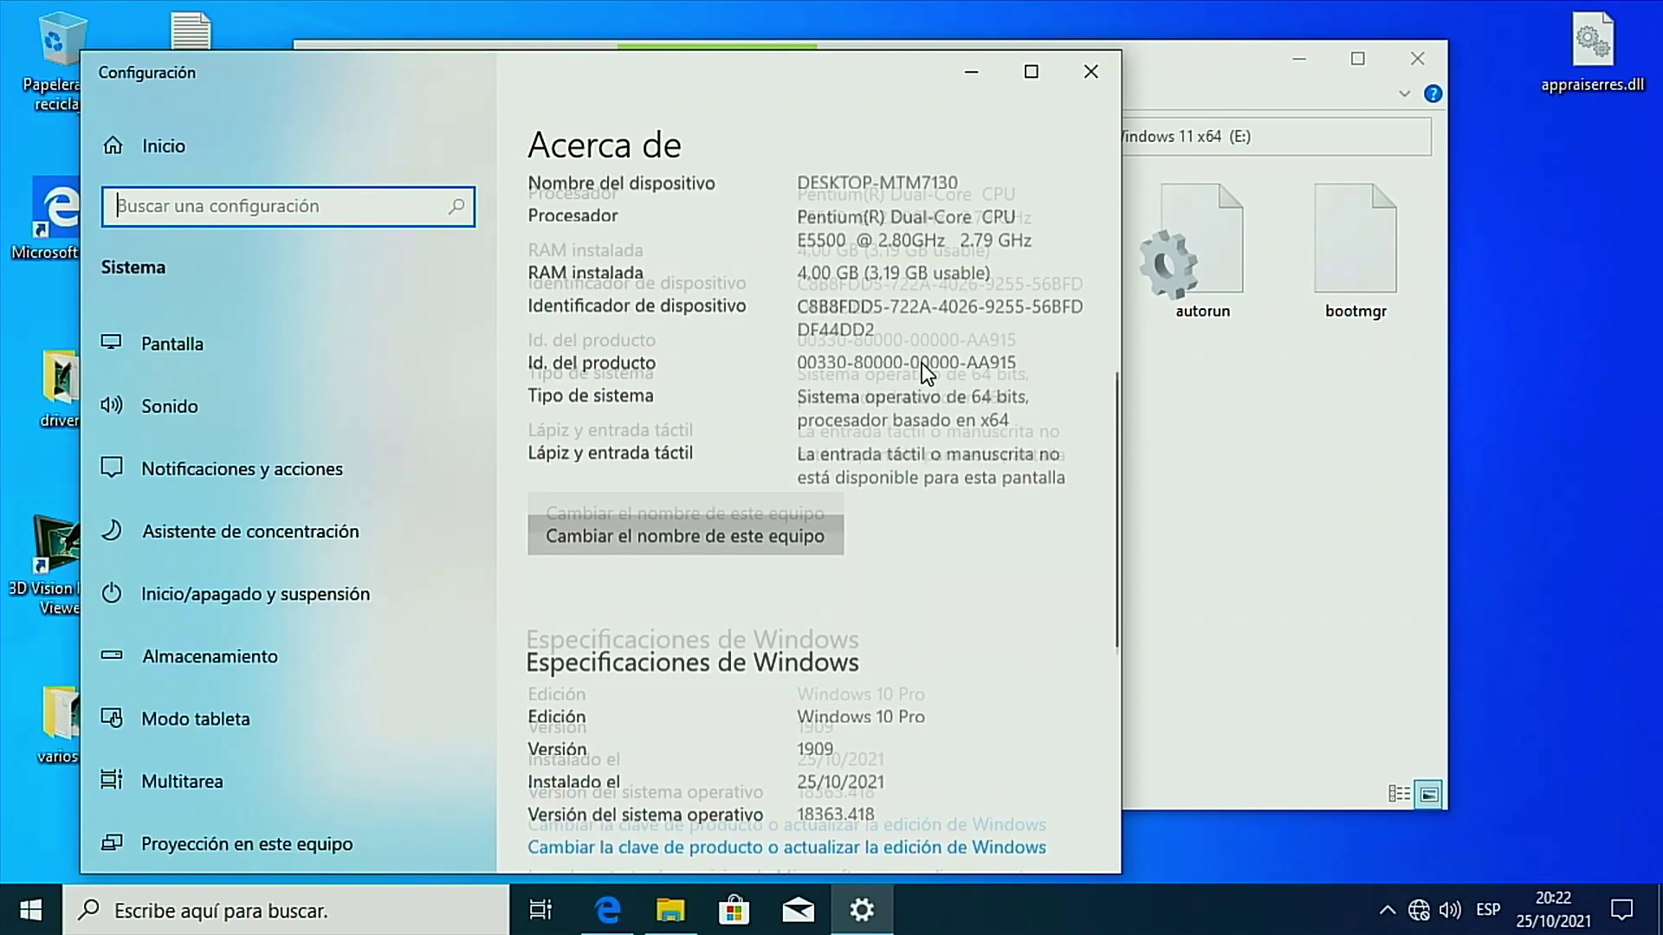
pyautogui.click(1087, 69)
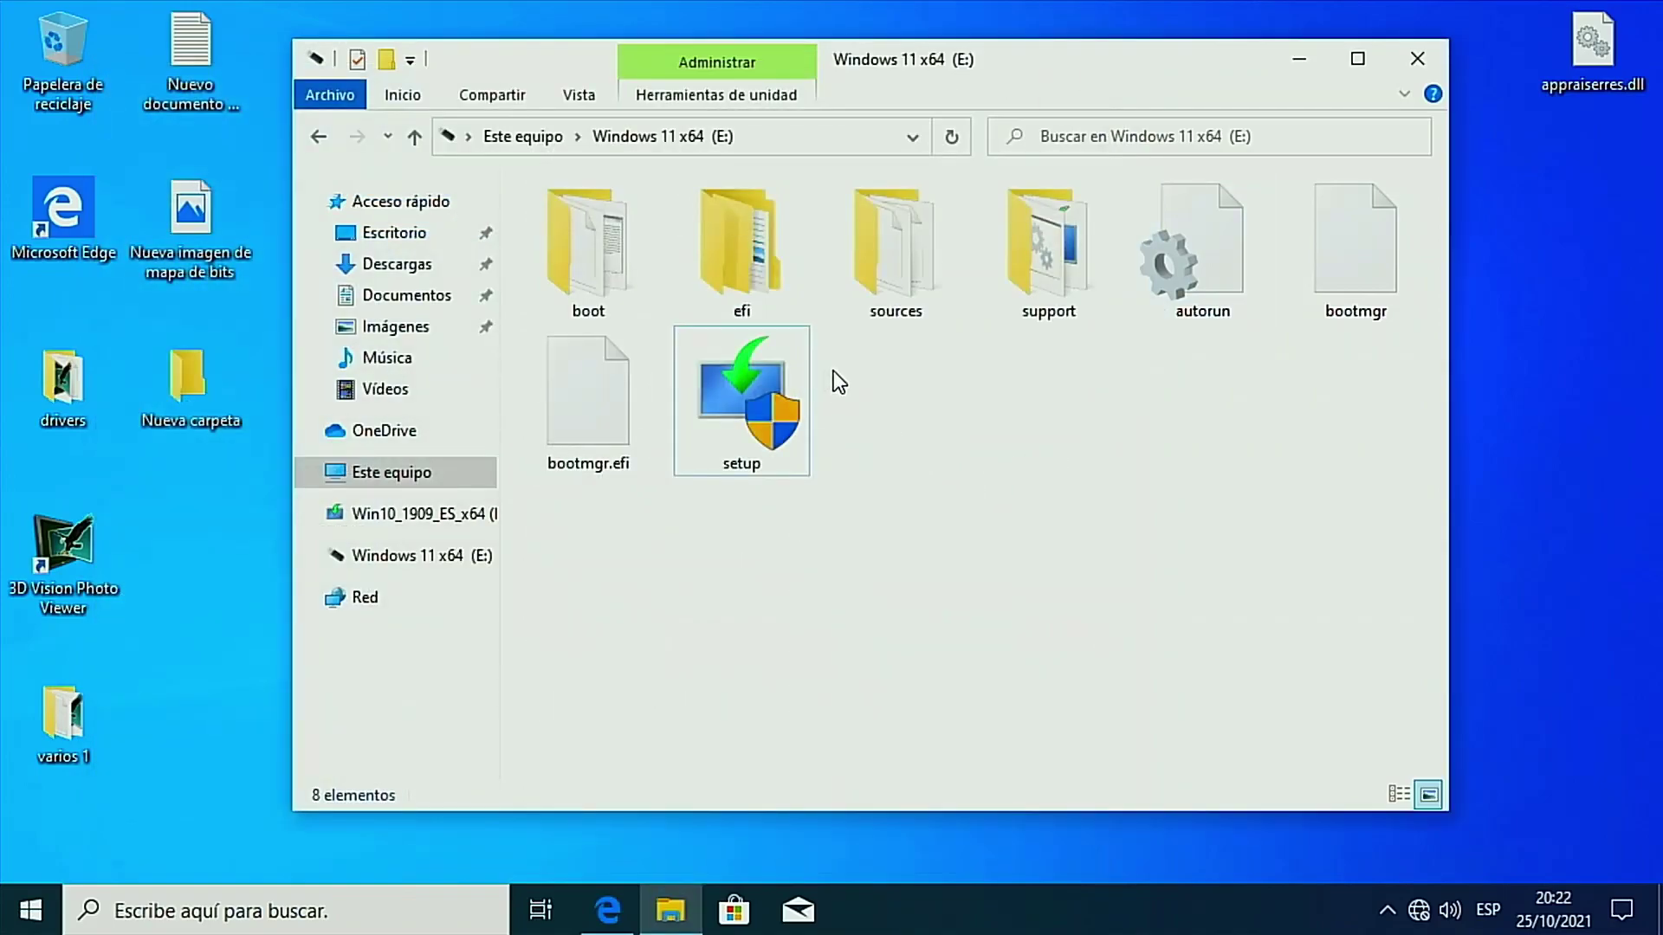
# Run setup from the Windows 11 x64 (E:) drive, allow its changes, and continue with "No en este momento" chosen for updates
pyautogui.doubleClick(732, 401)
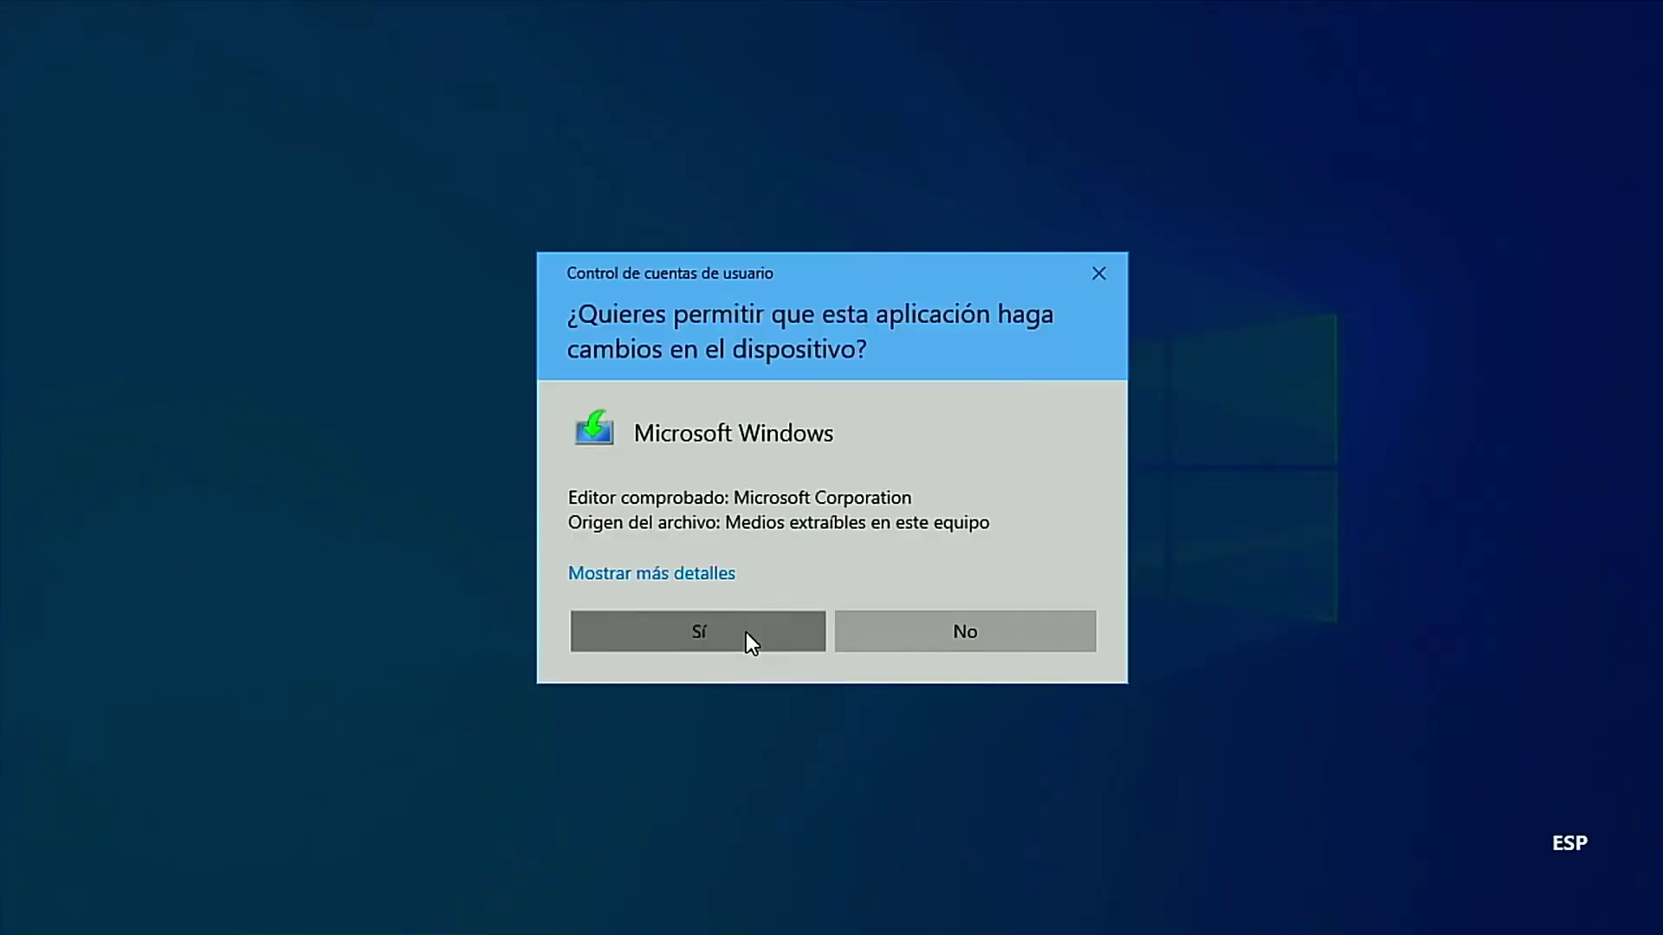
pyautogui.click(745, 635)
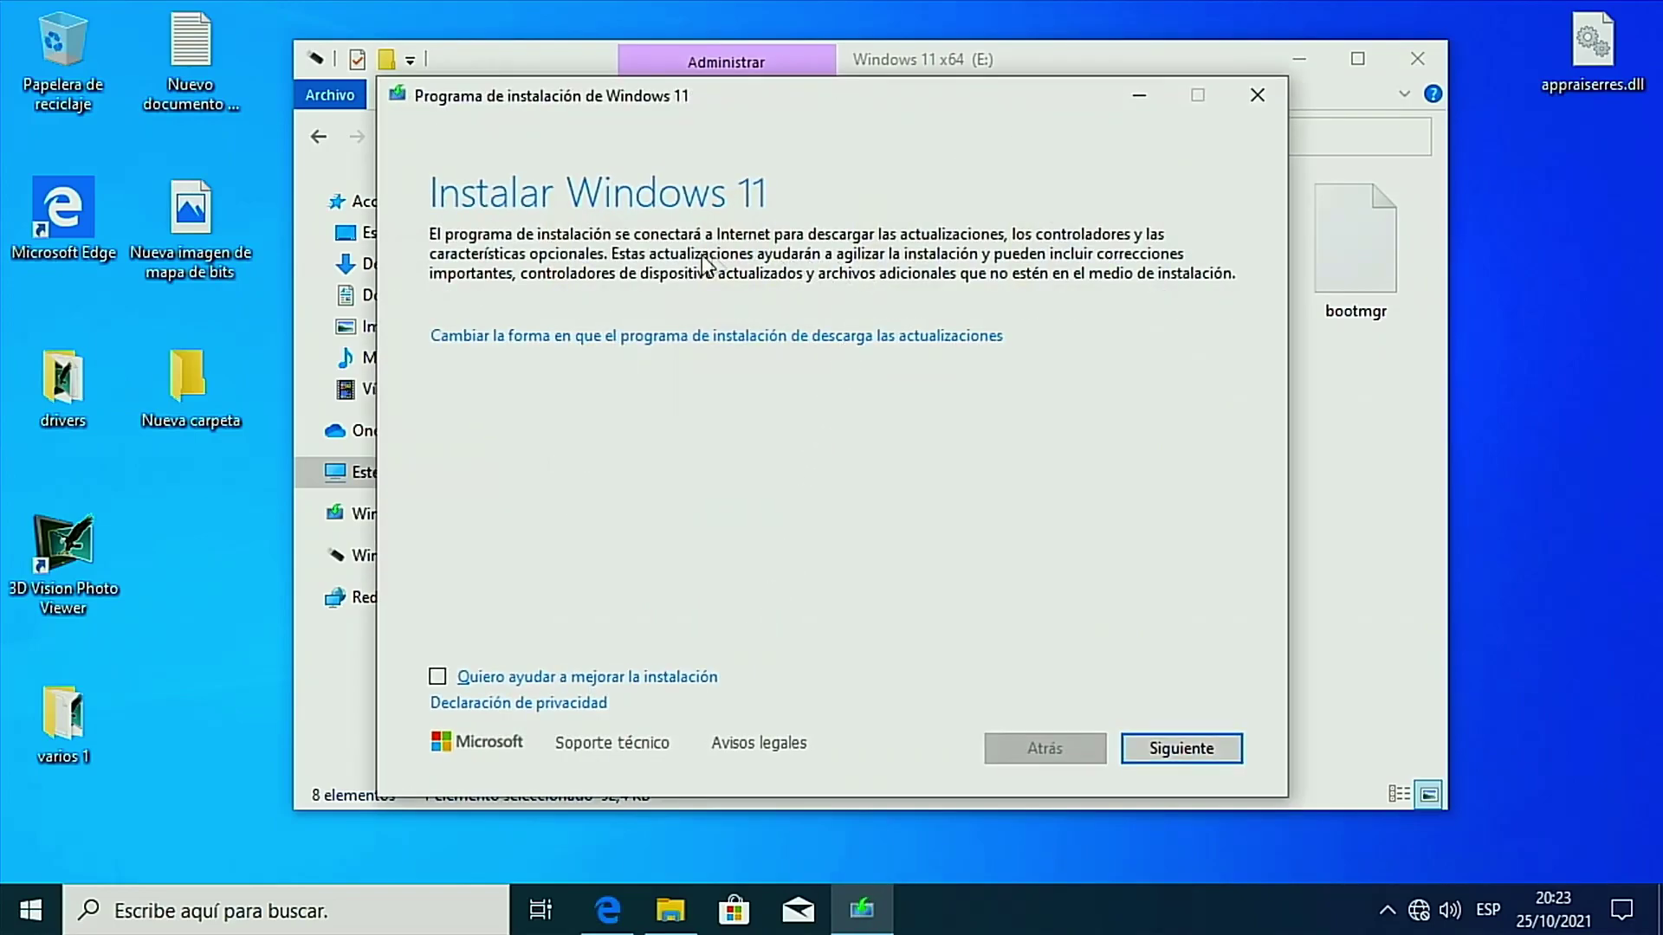
pyautogui.click(697, 340)
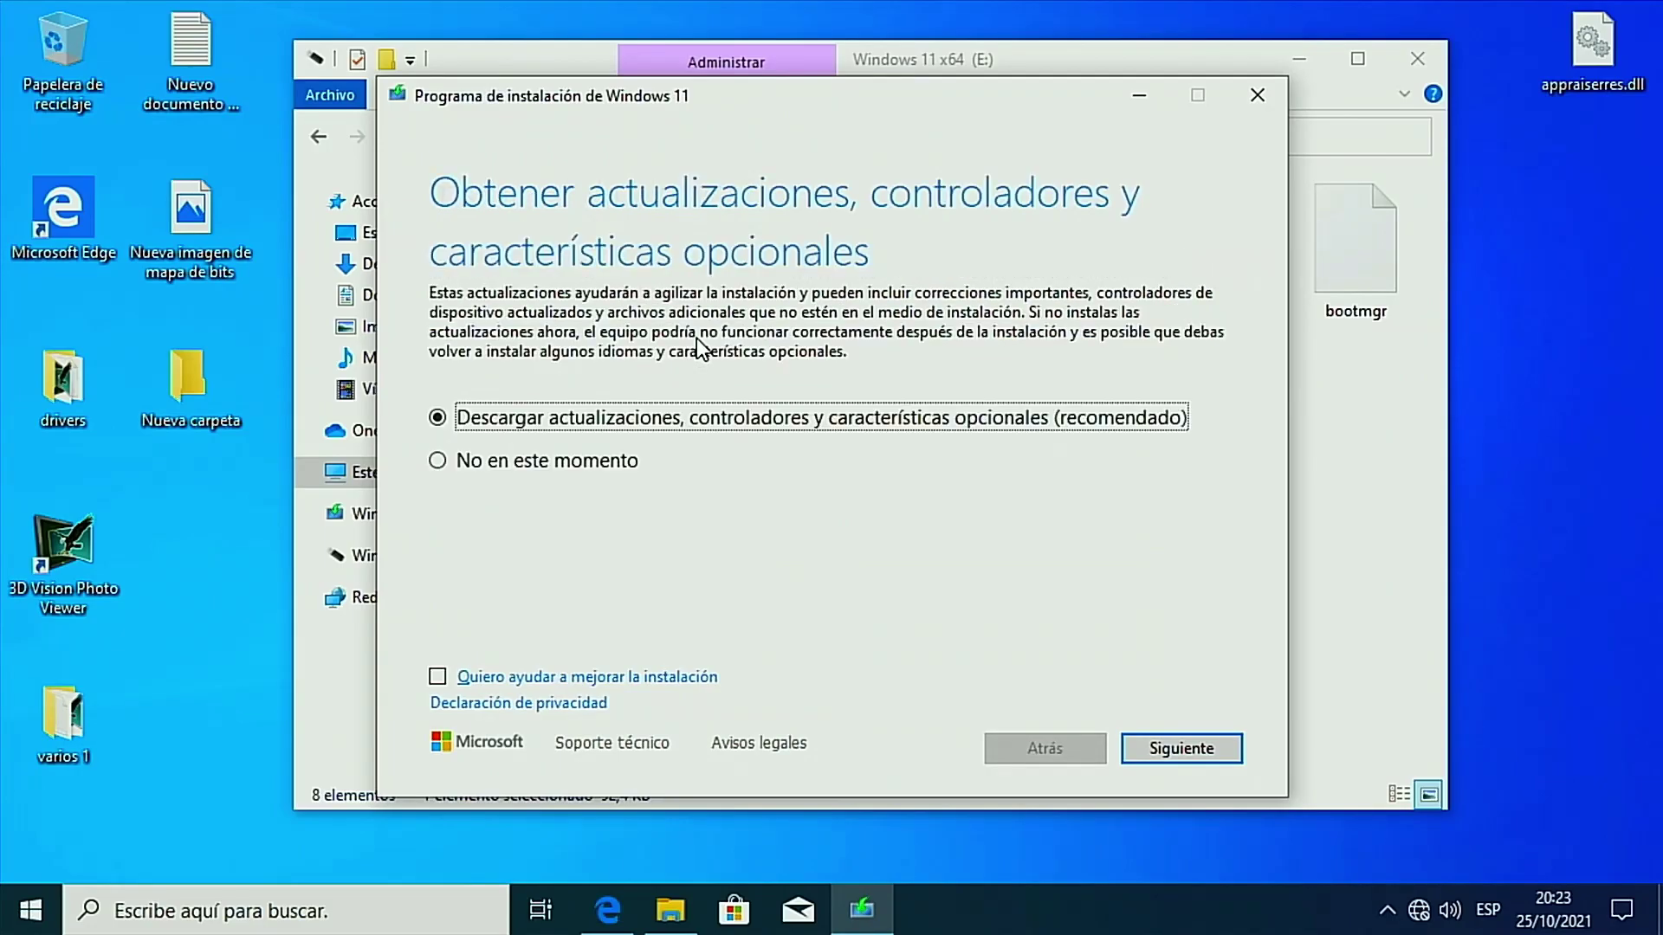
pyautogui.click(439, 462)
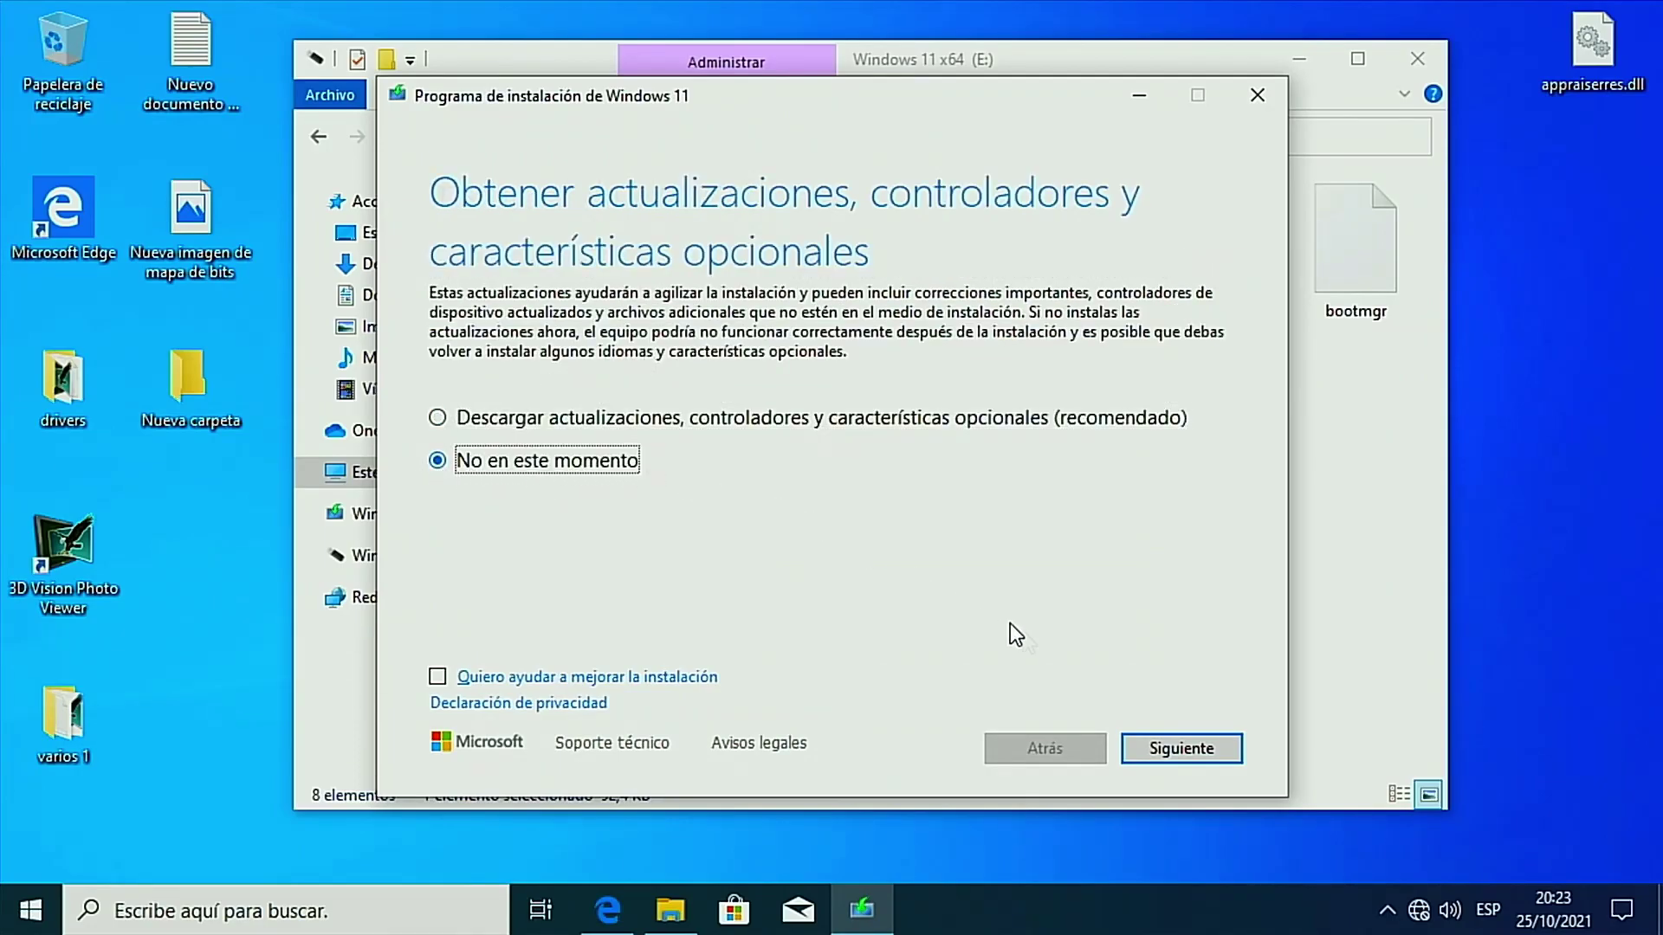
pyautogui.click(1160, 749)
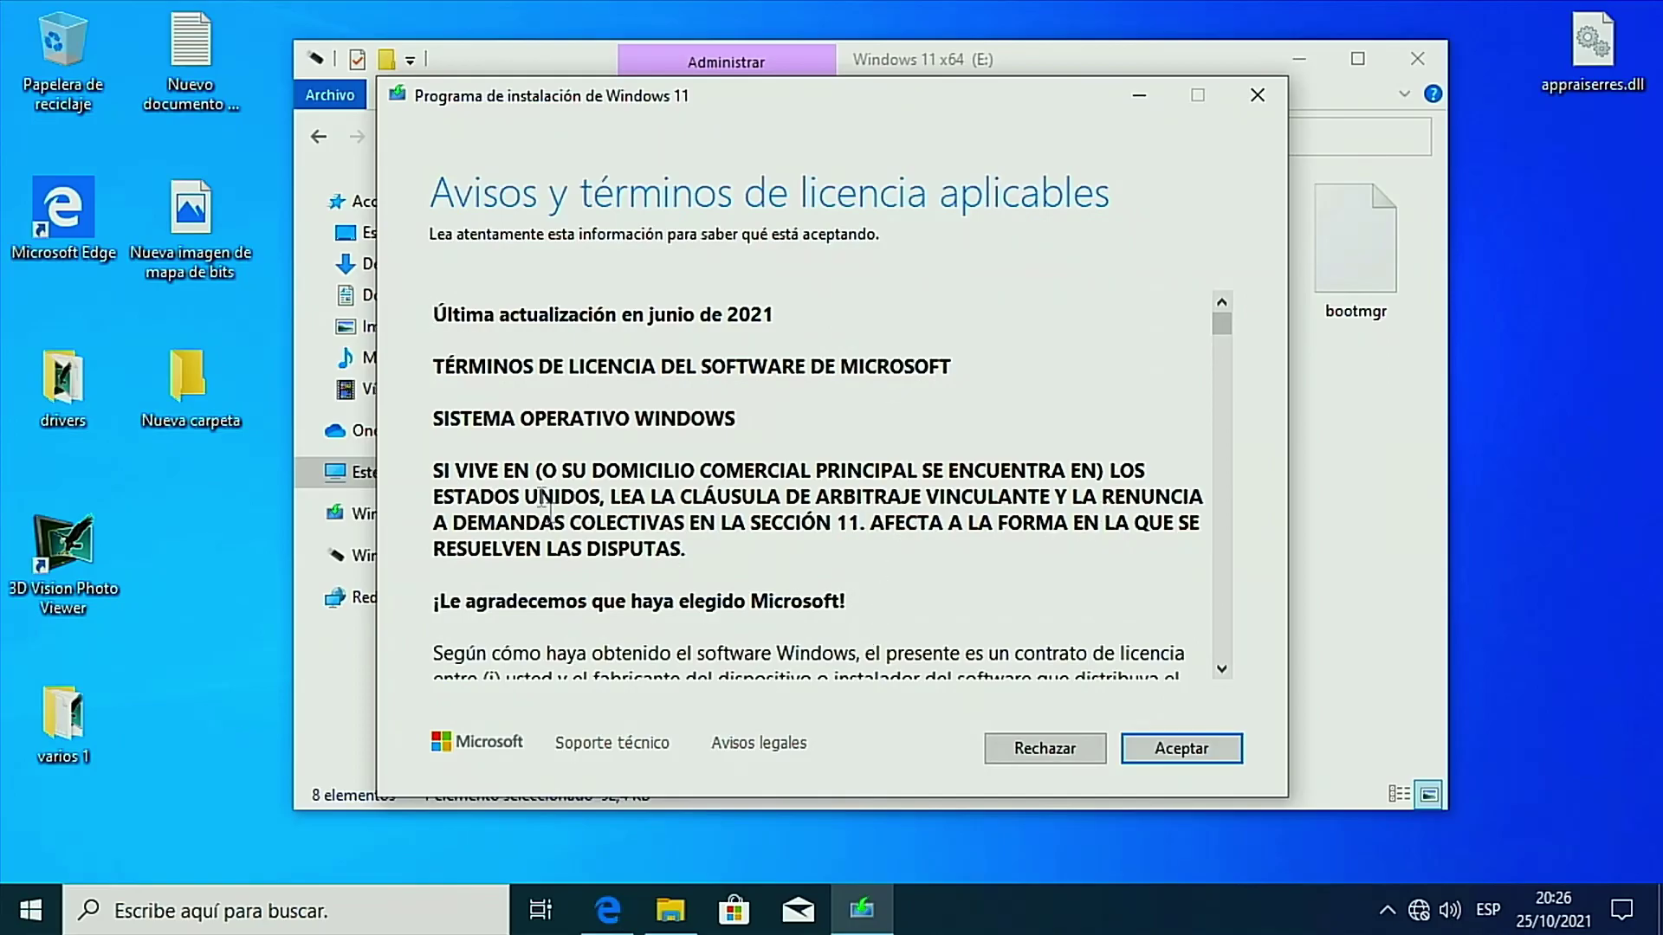
# Accept the license terms and the display language change, and start installing Windows 11 Pro with personal files and apps kept
pyautogui.scroll(-10, 667, 468)
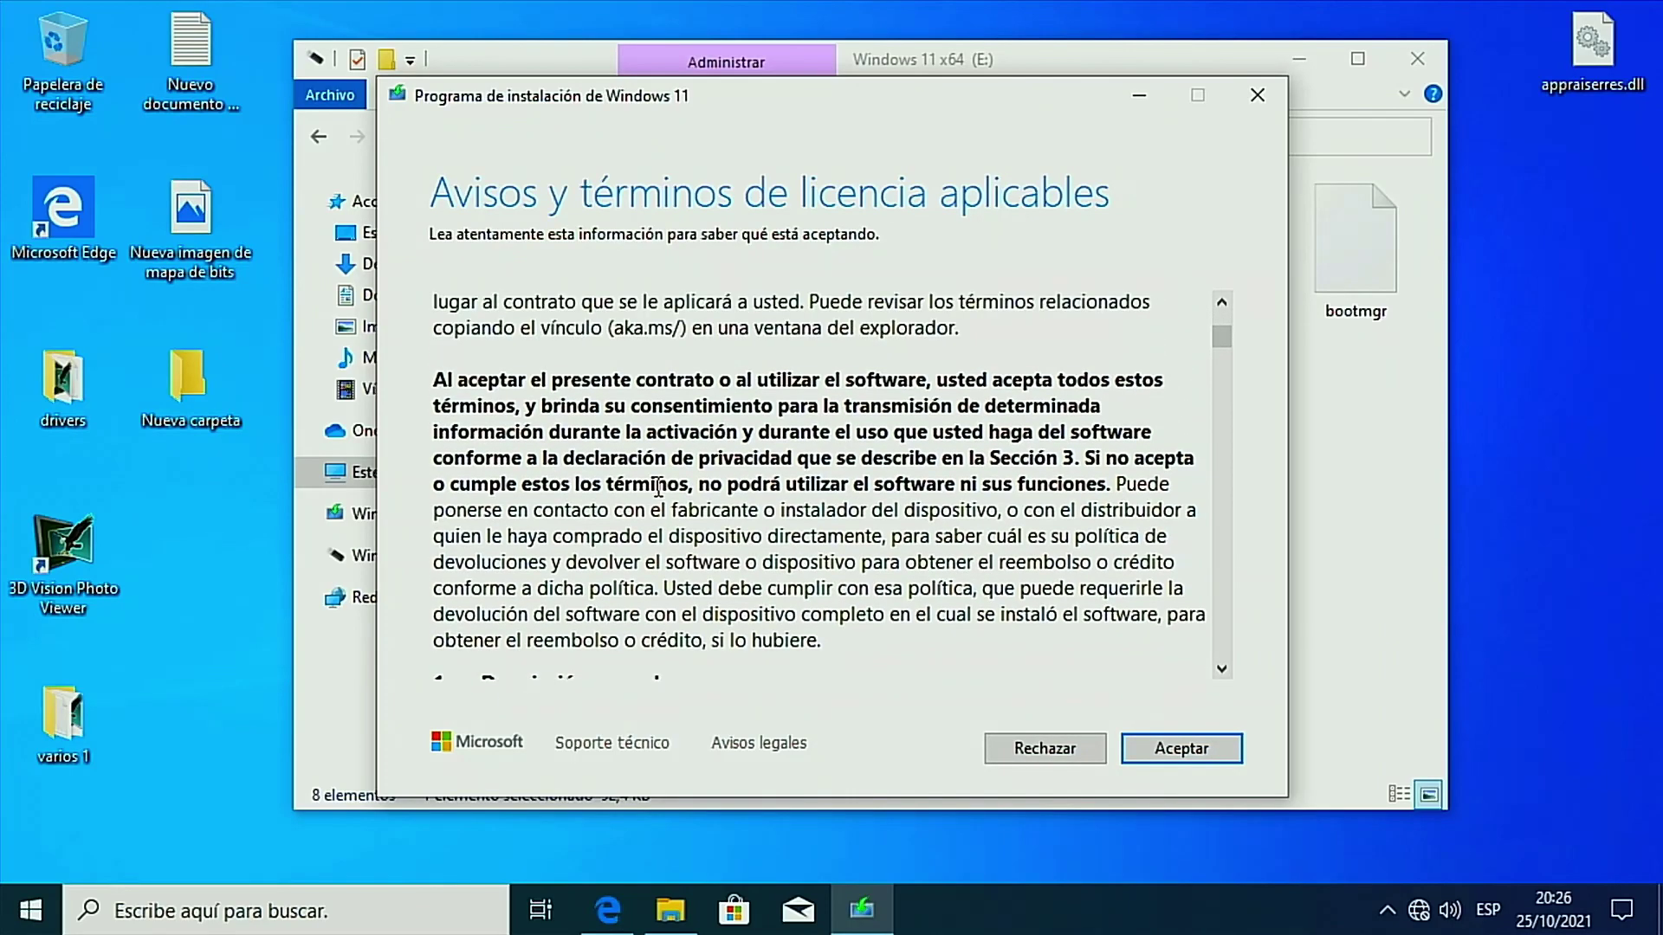
pyautogui.scroll(10, 660, 481)
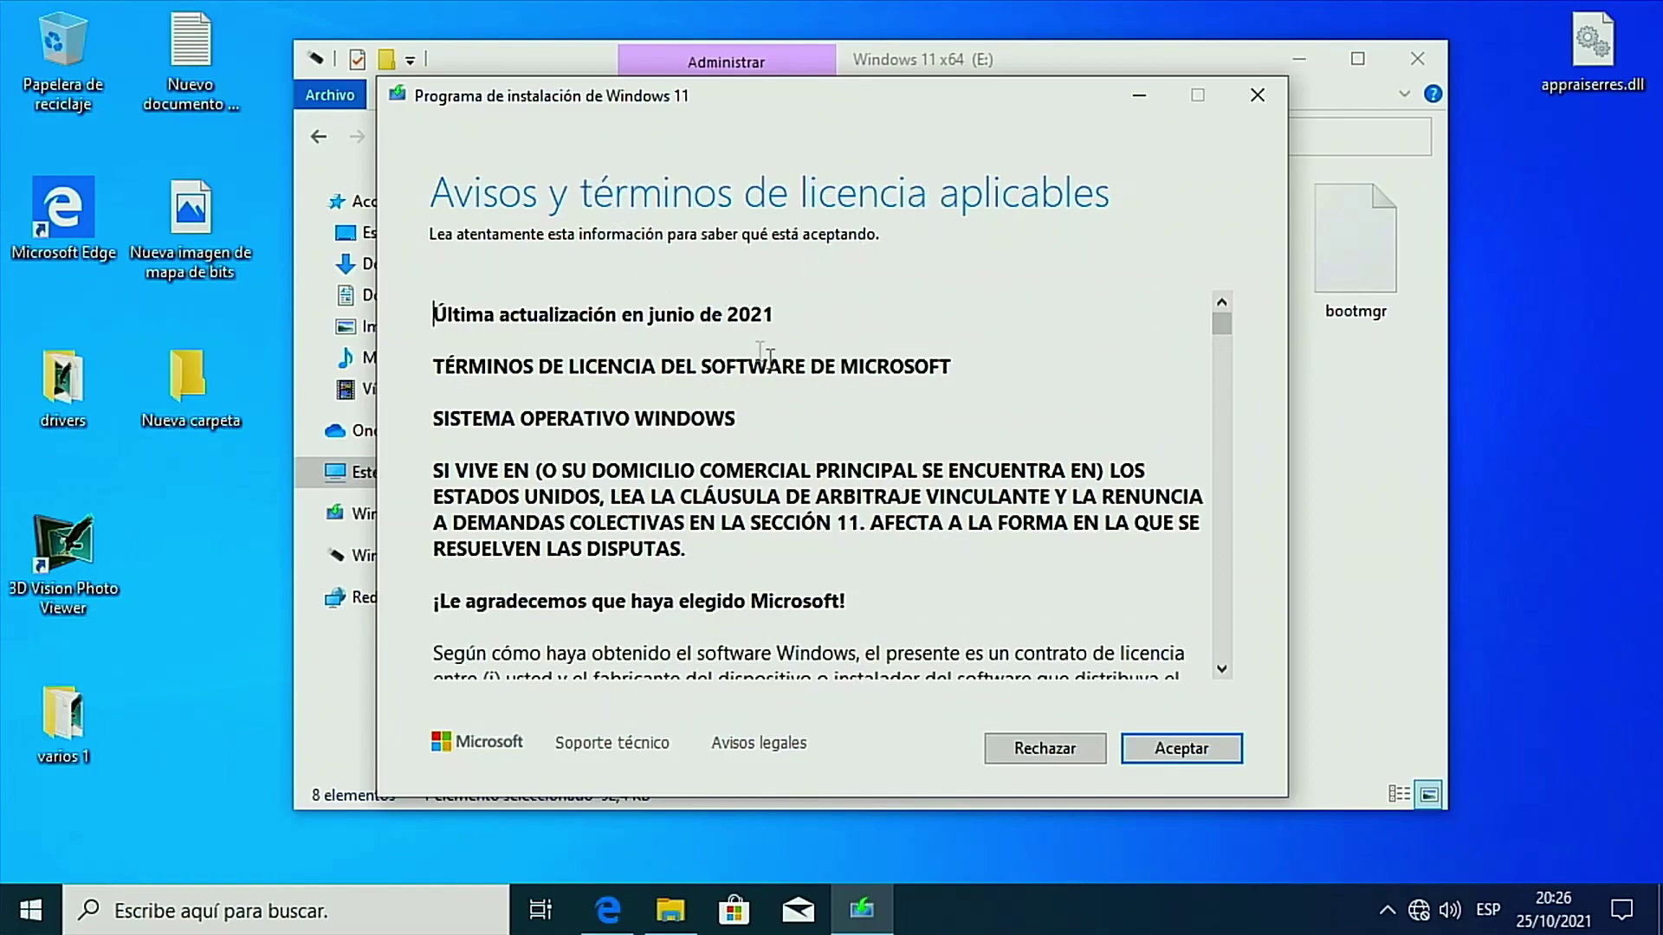
pyautogui.click(1185, 758)
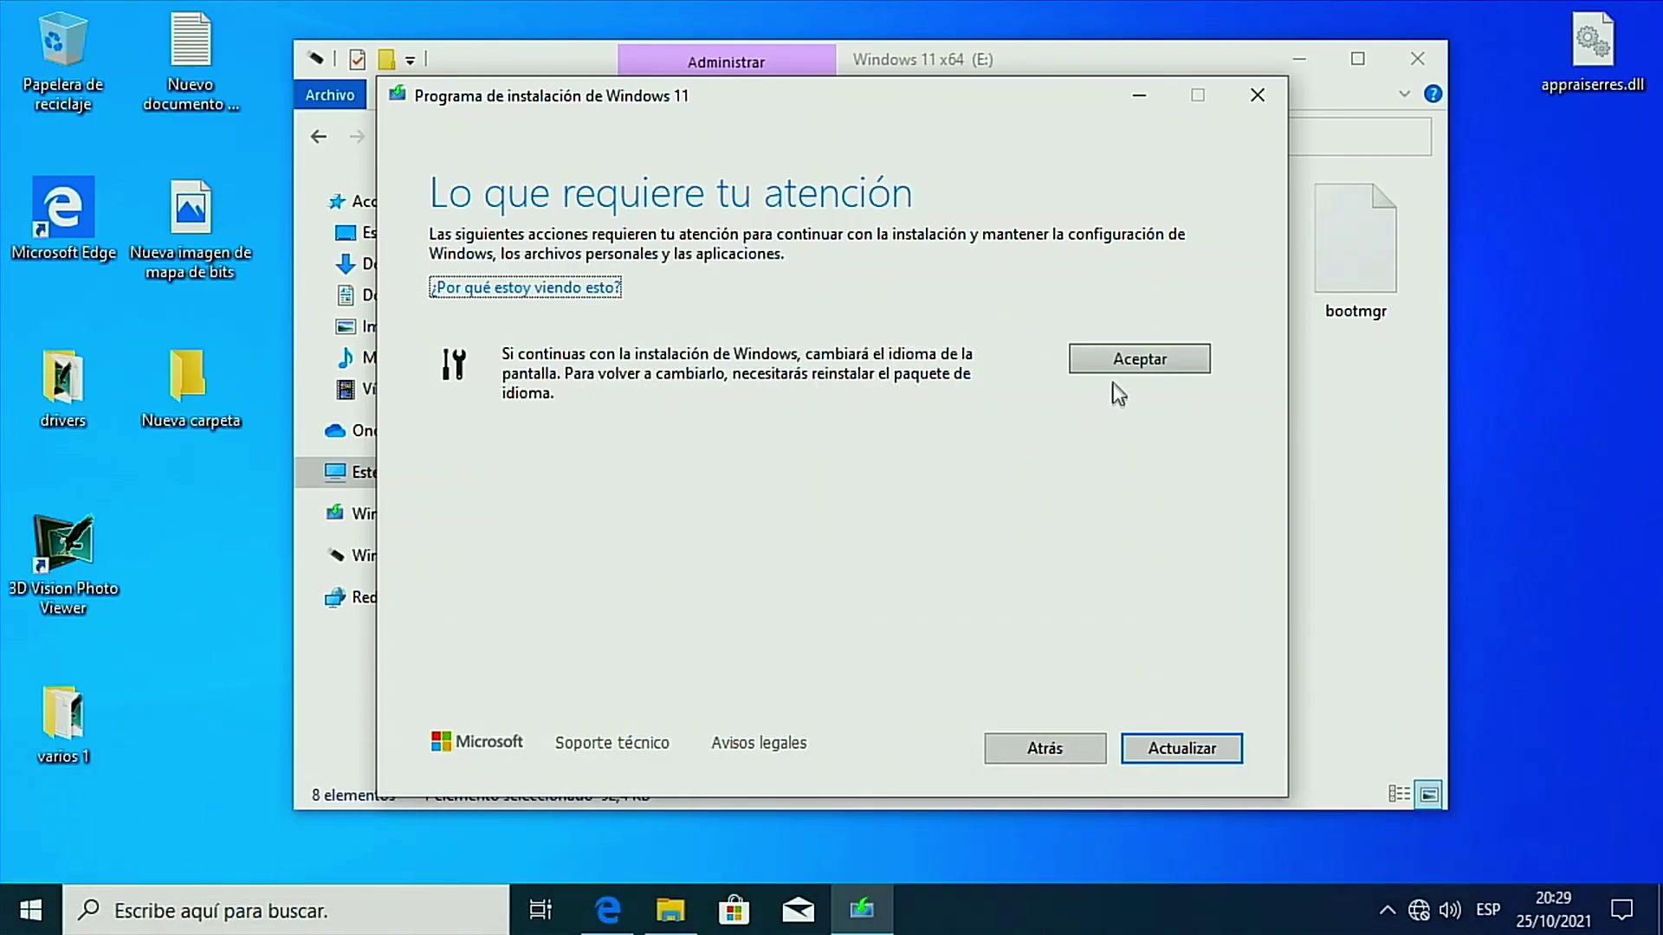
pyautogui.click(1183, 361)
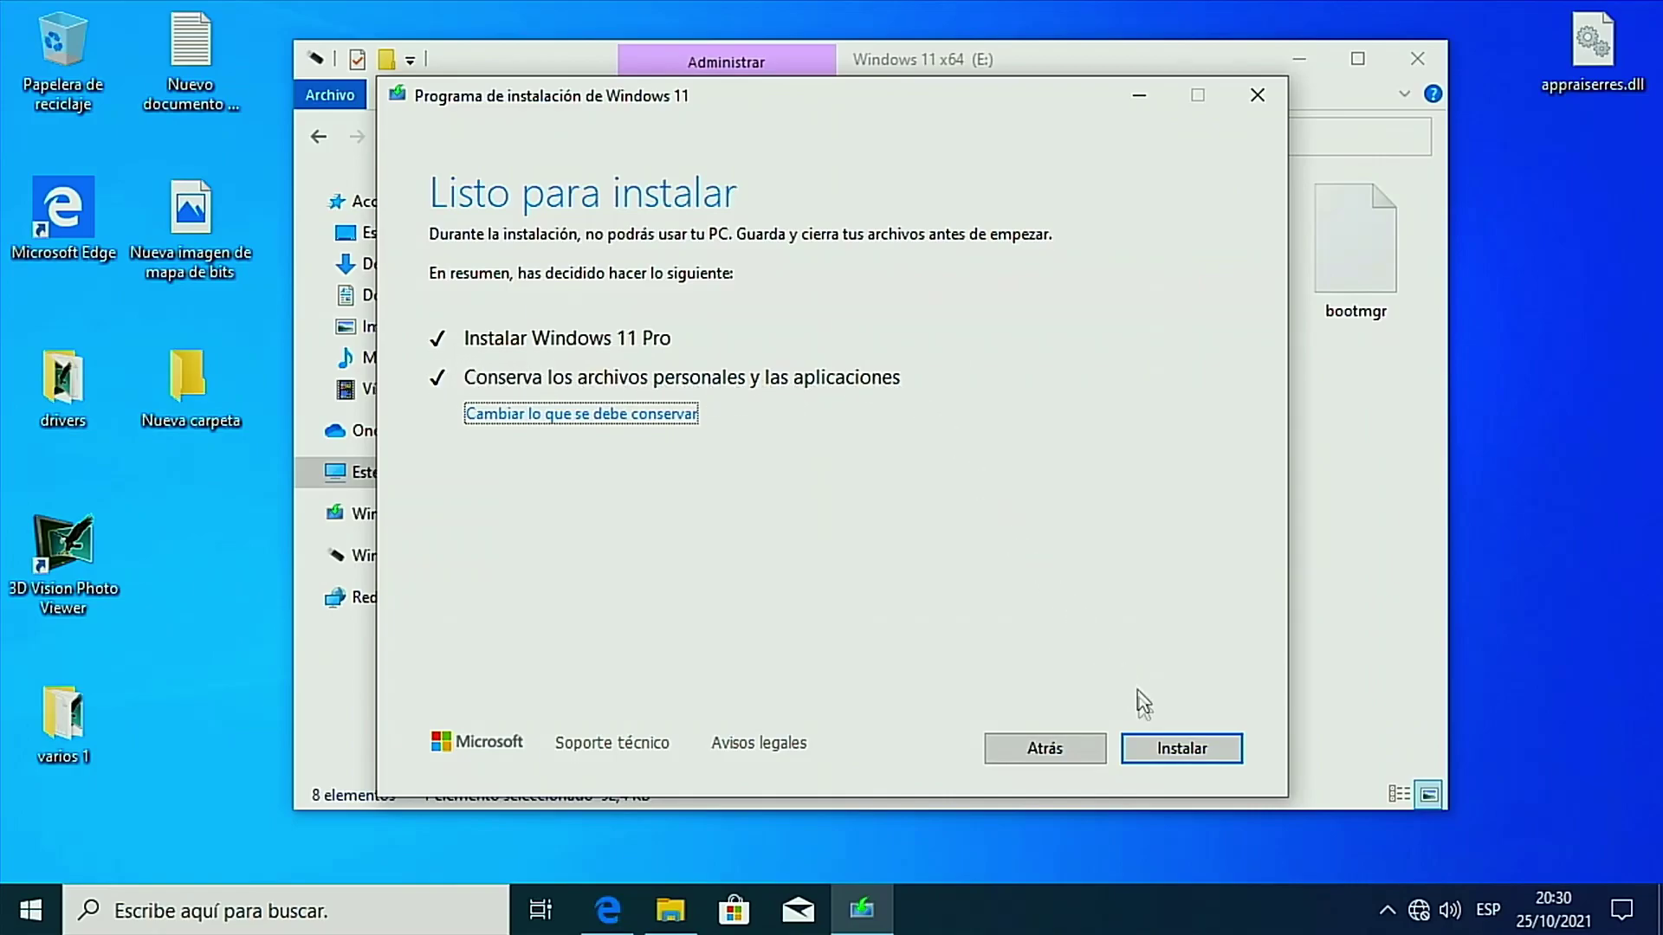
pyautogui.click(1166, 750)
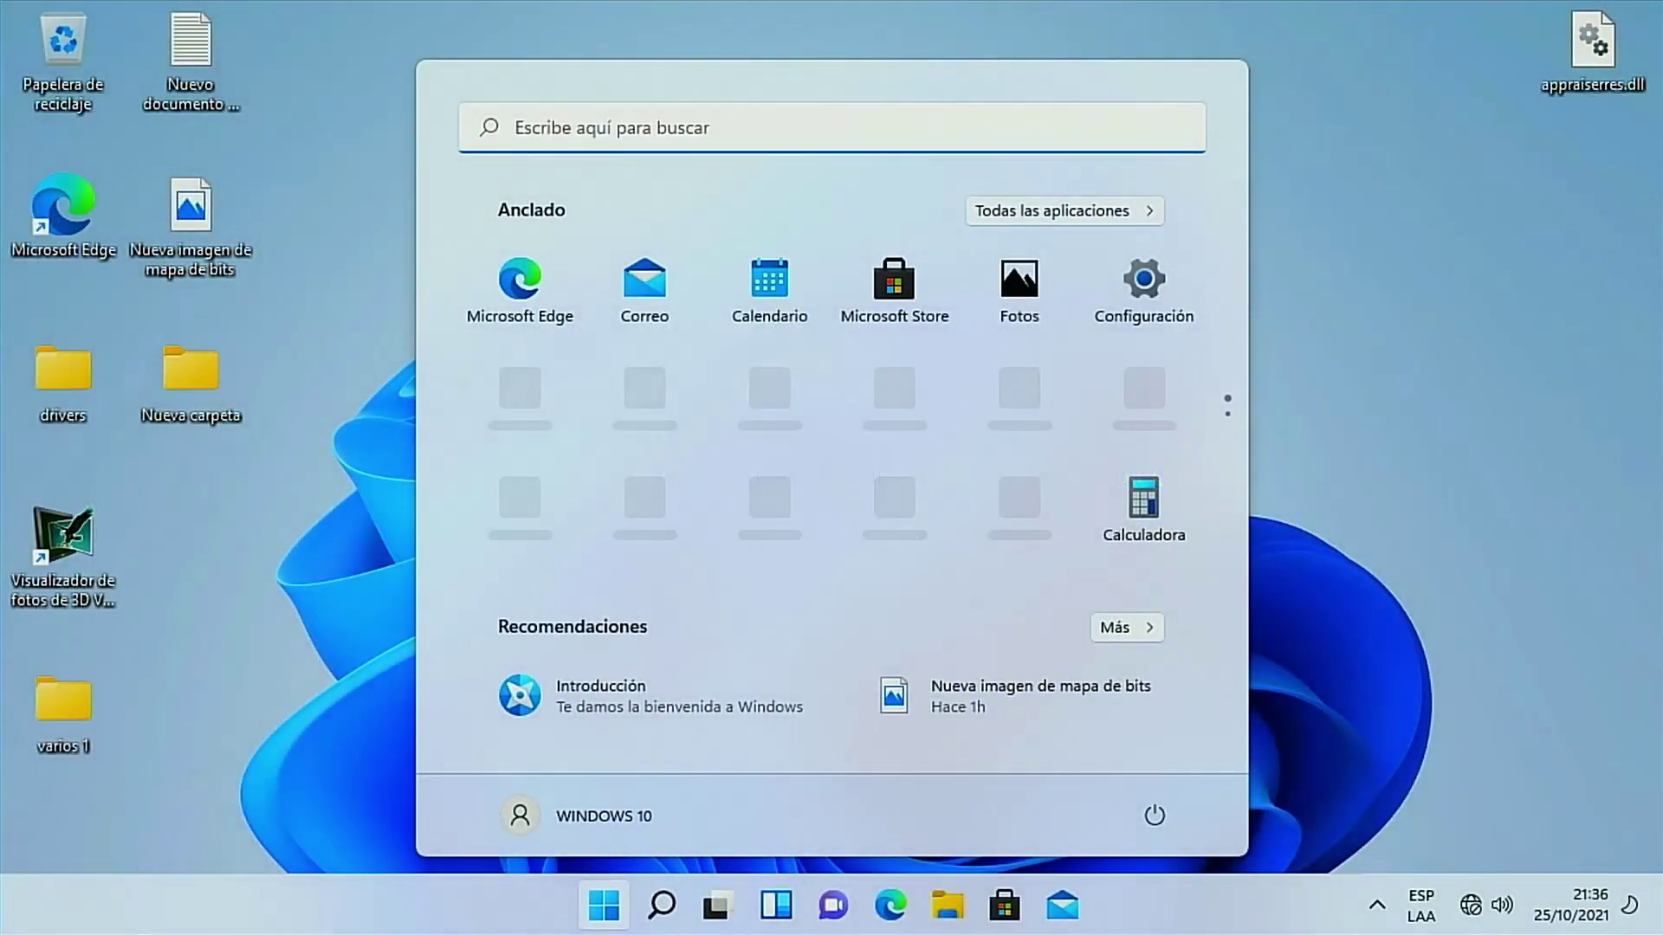
# On the Windows 11 desktop, inspect the contents of the Nueva carpeta, drivers and varios 1 folders, closing each one
pyautogui.click(527, 887)
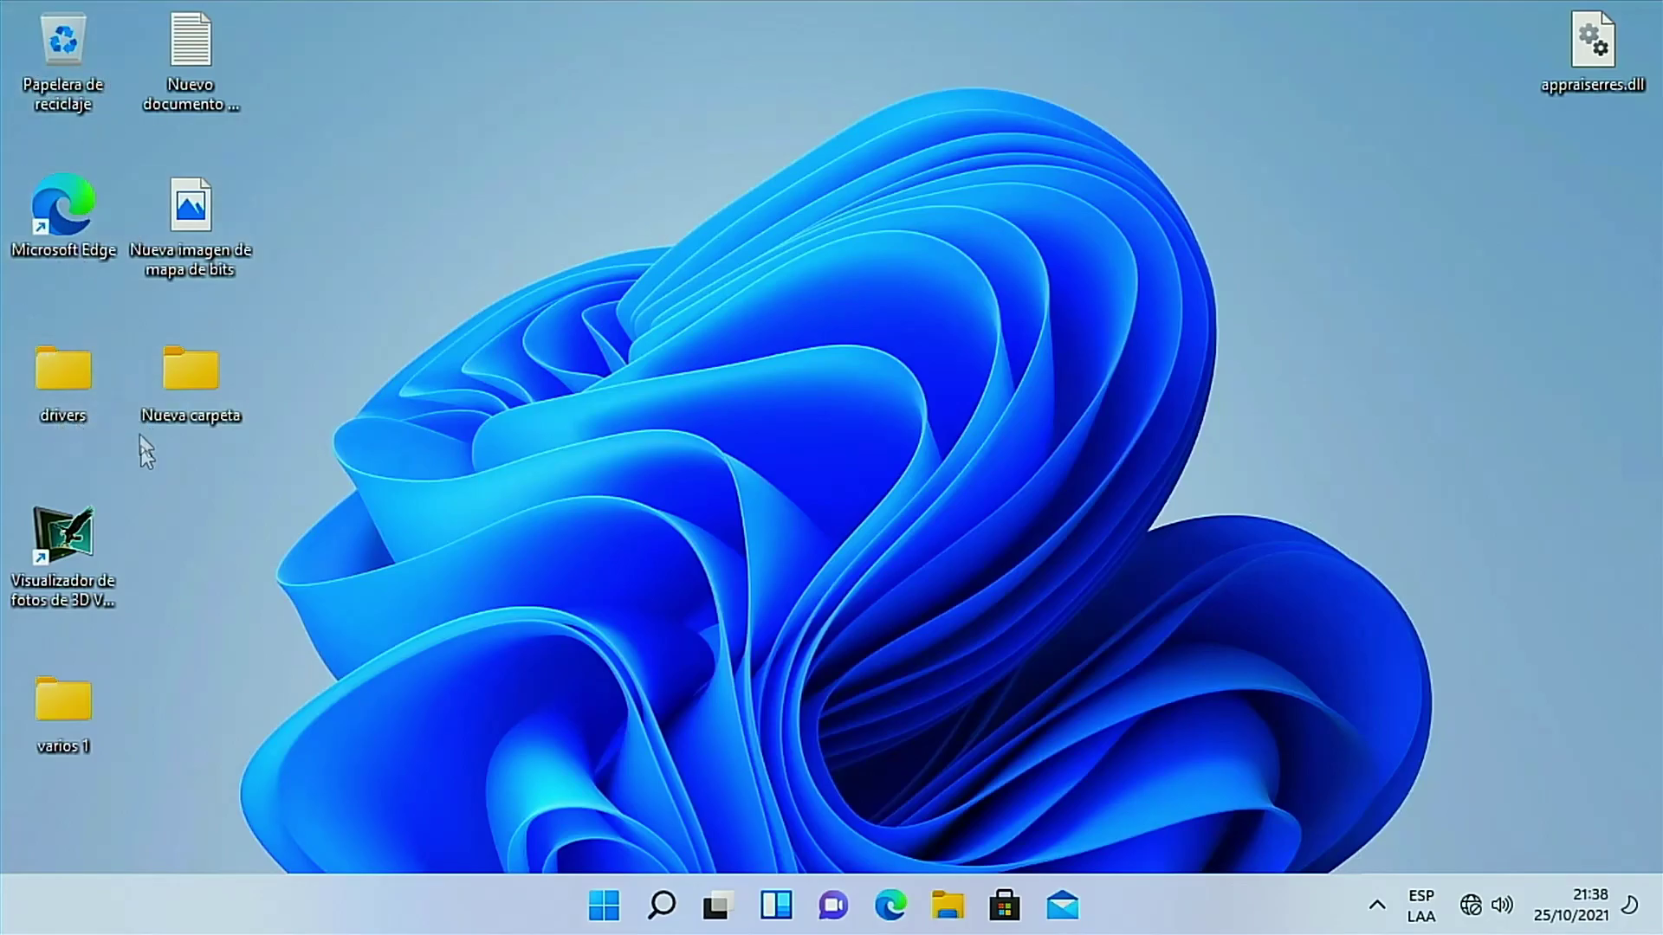
pyautogui.moveTo(170, 372)
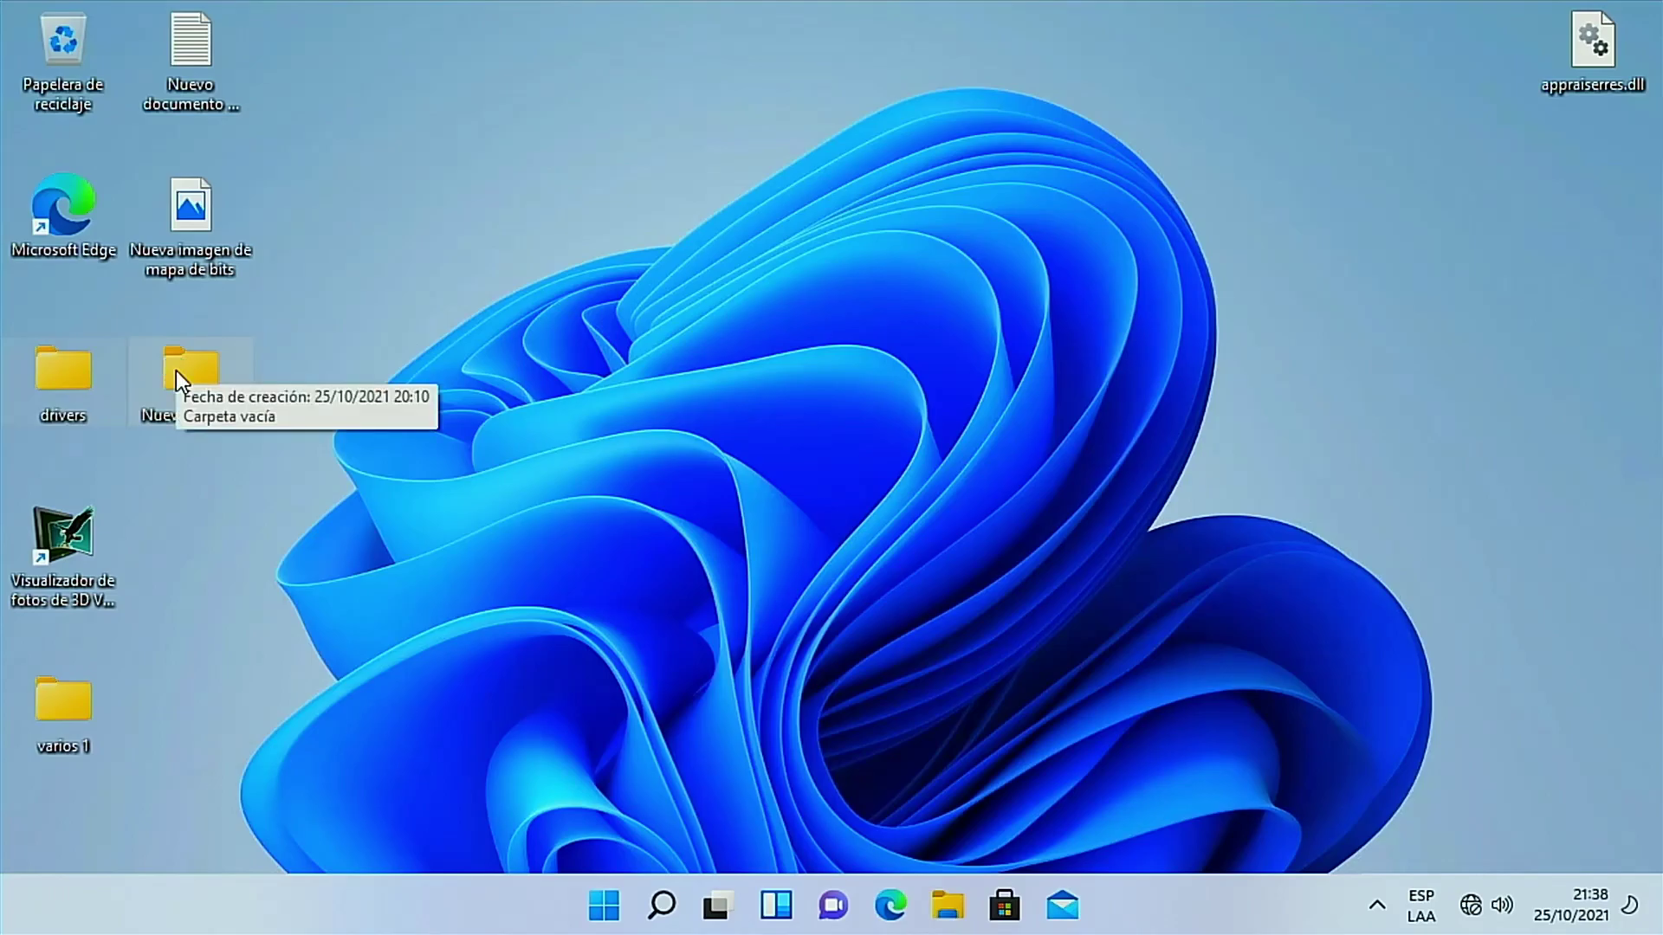
pyautogui.doubleClick(175, 371)
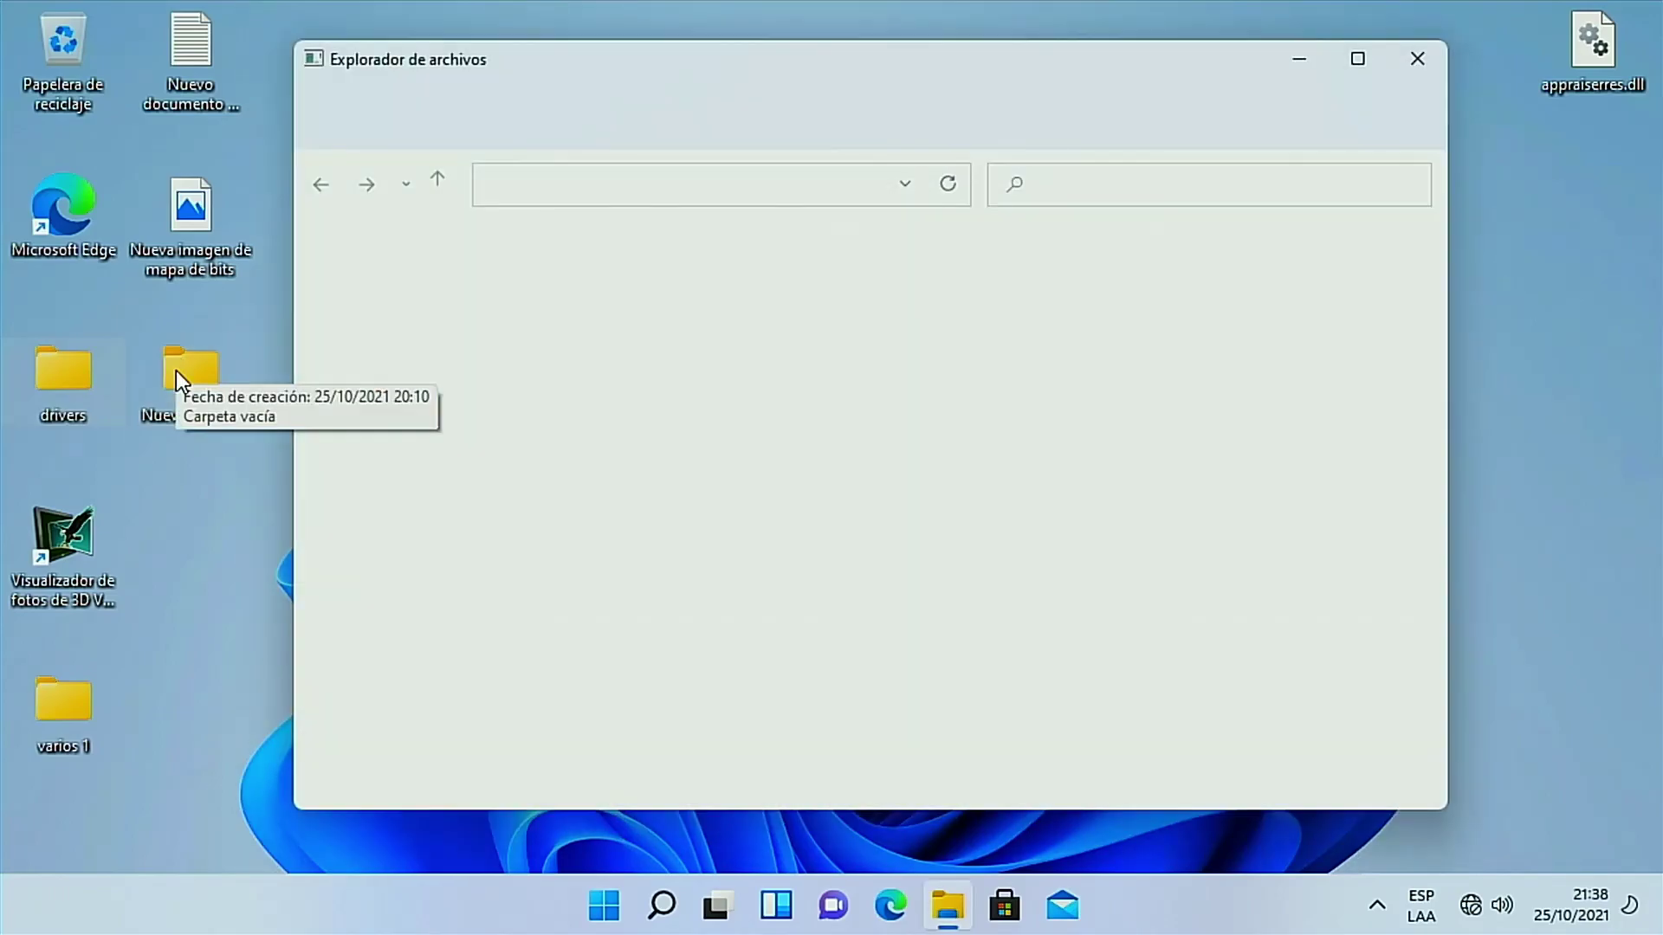
pyautogui.click(1418, 58)
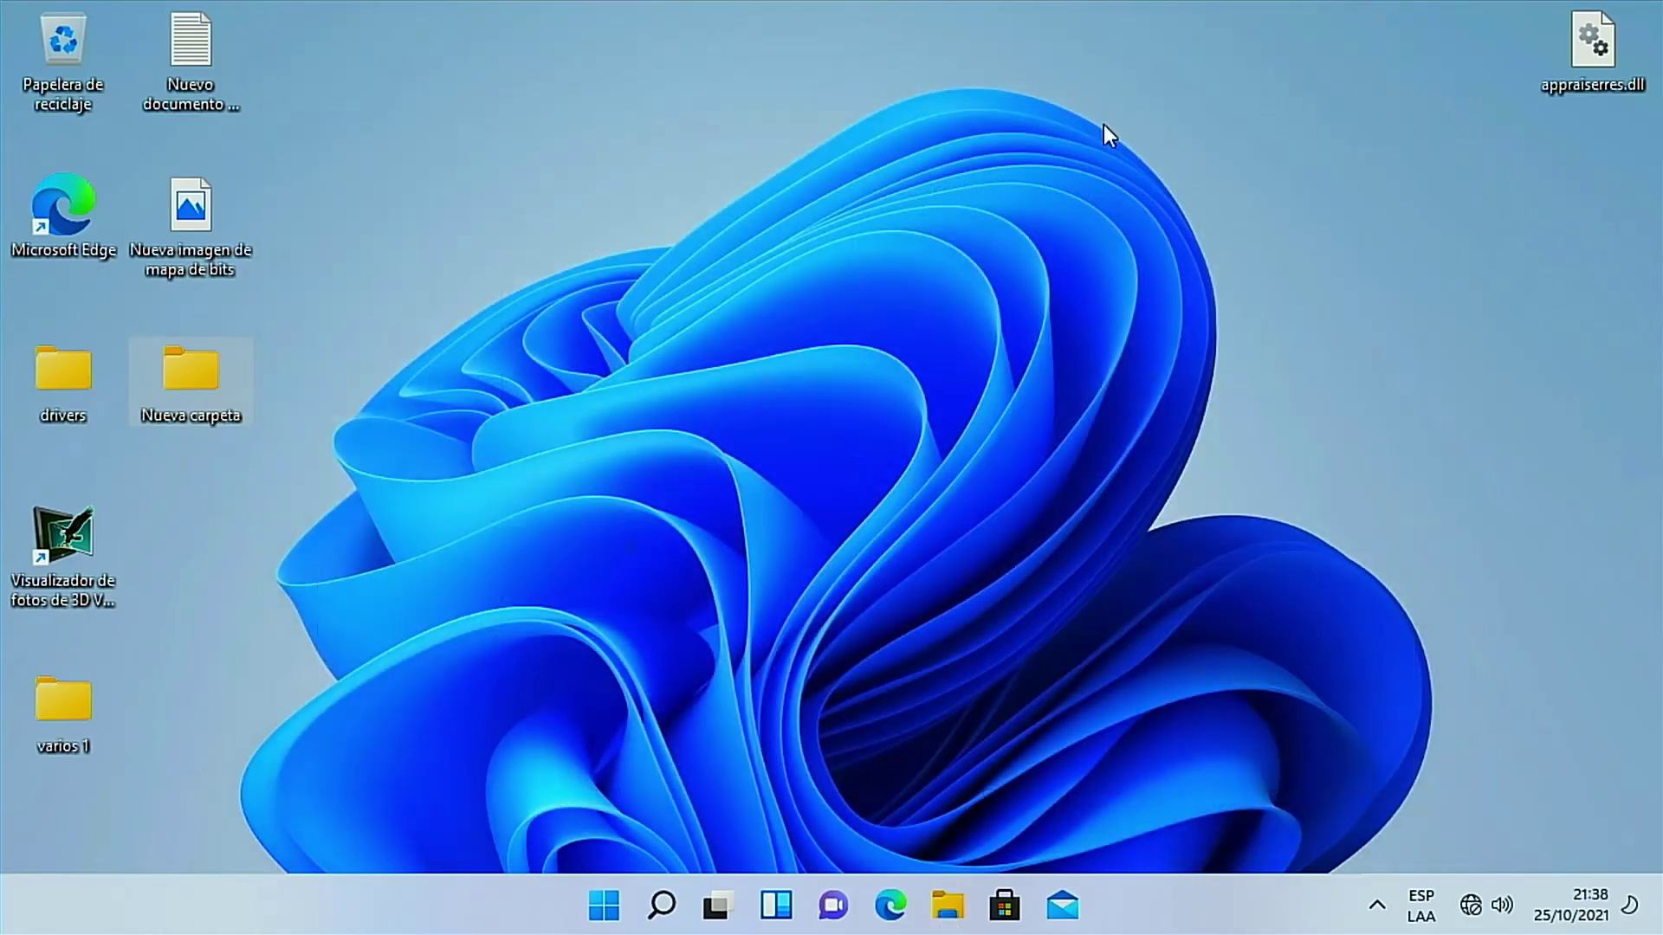
pyautogui.moveTo(82, 395)
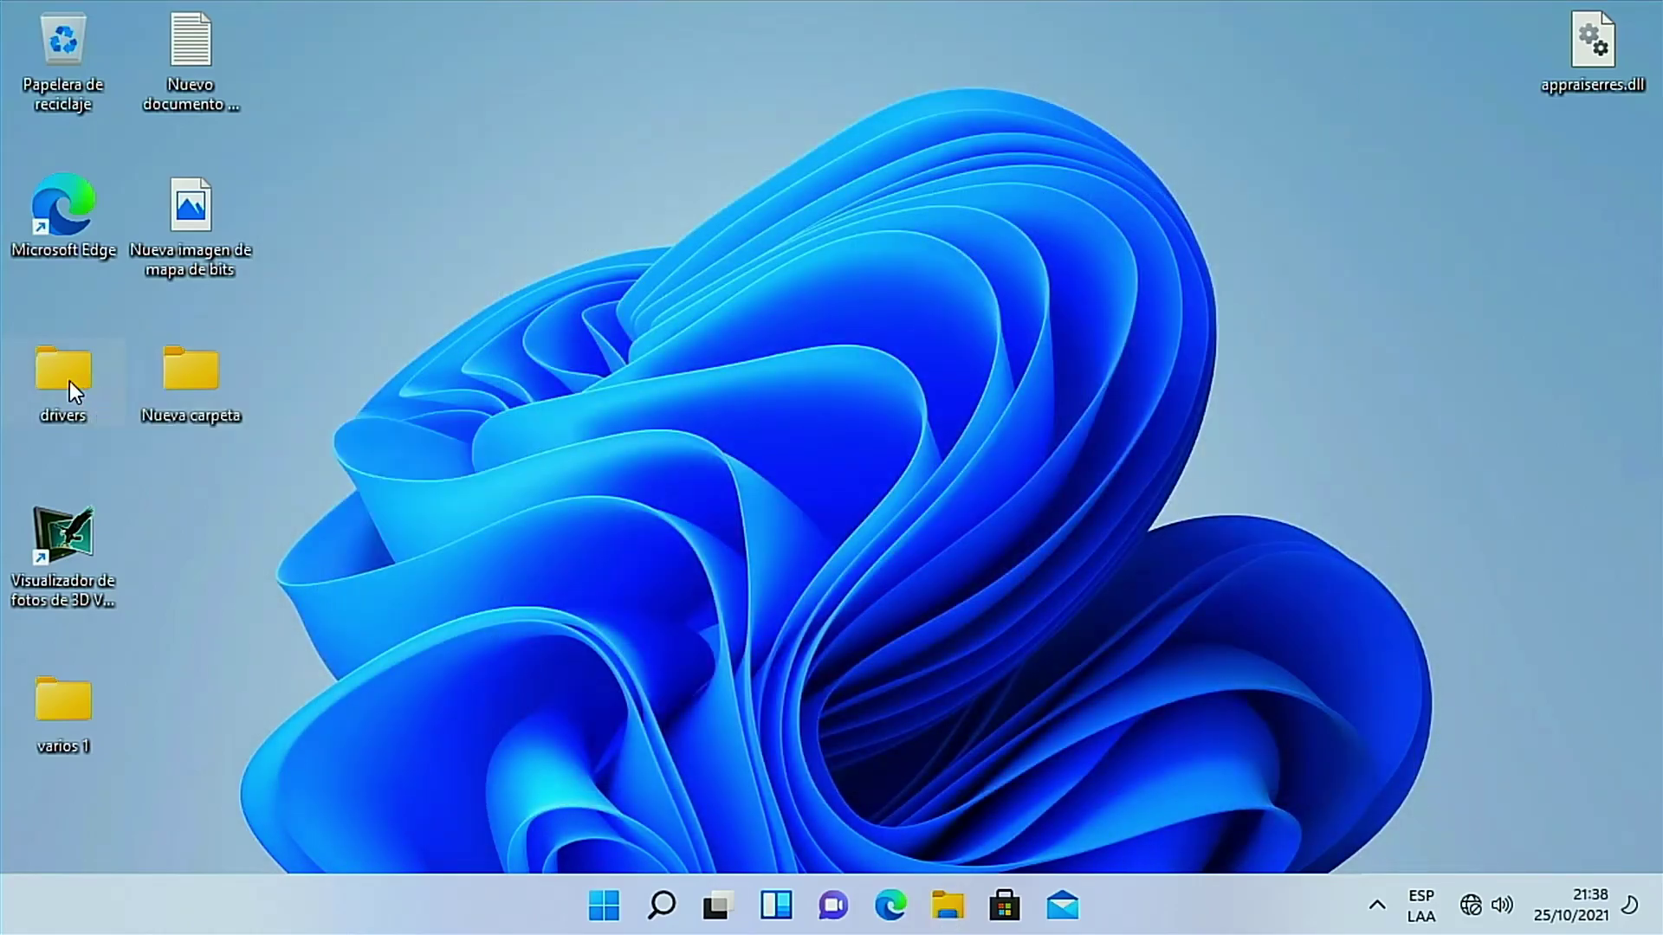
pyautogui.doubleClick(69, 381)
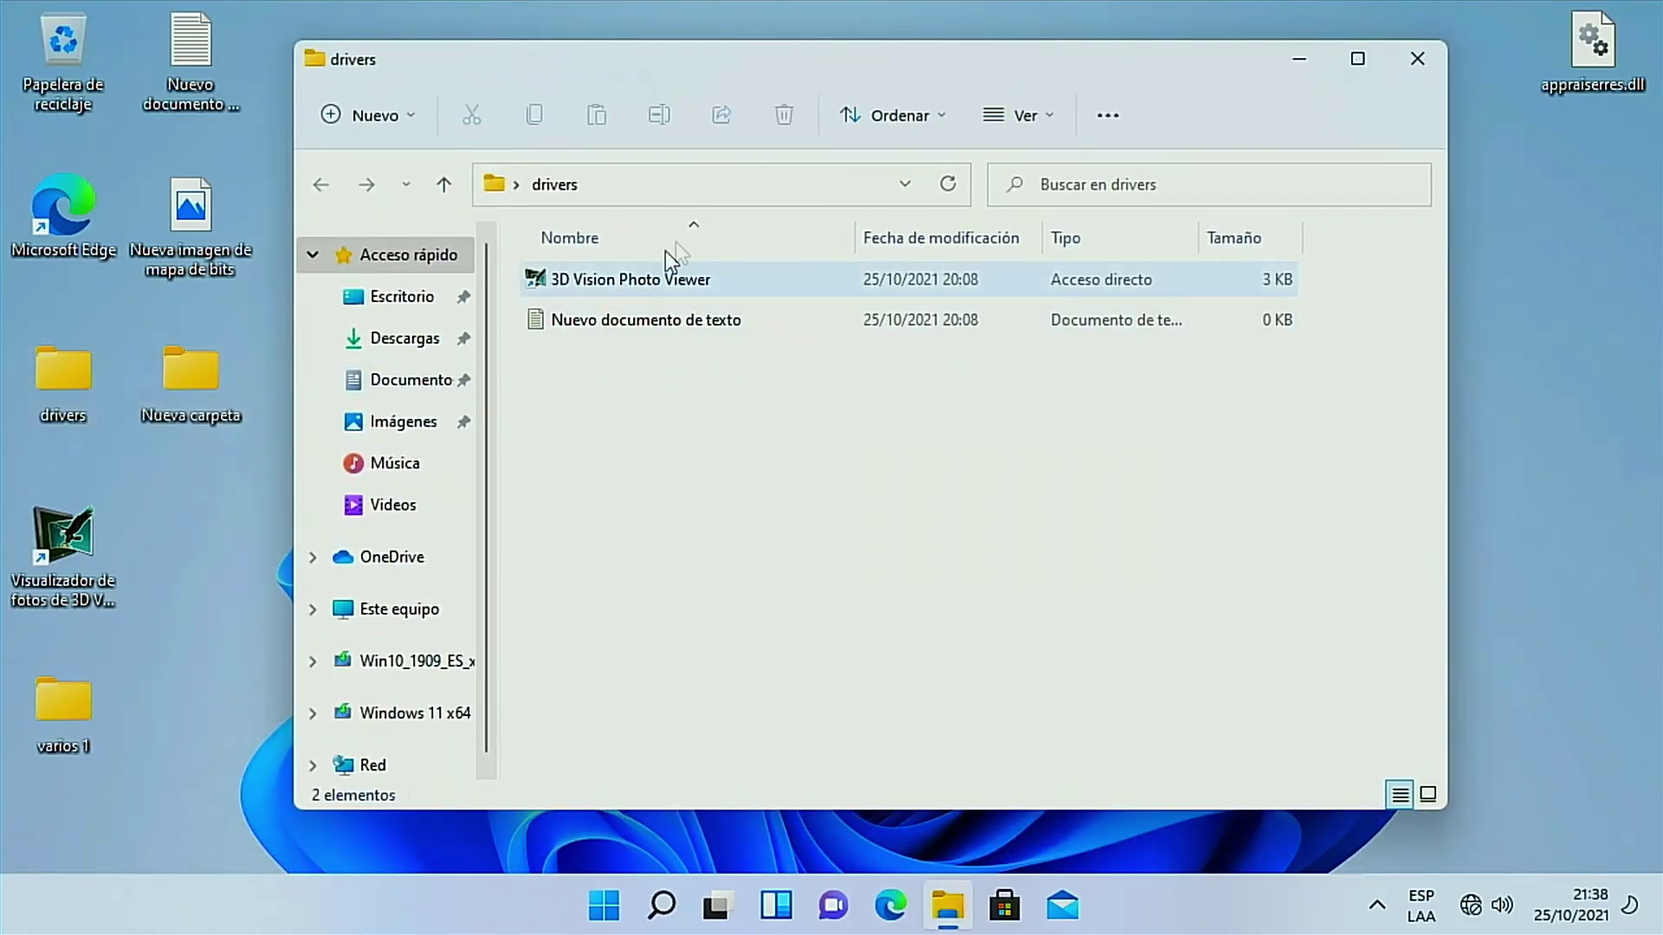
pyautogui.click(1418, 58)
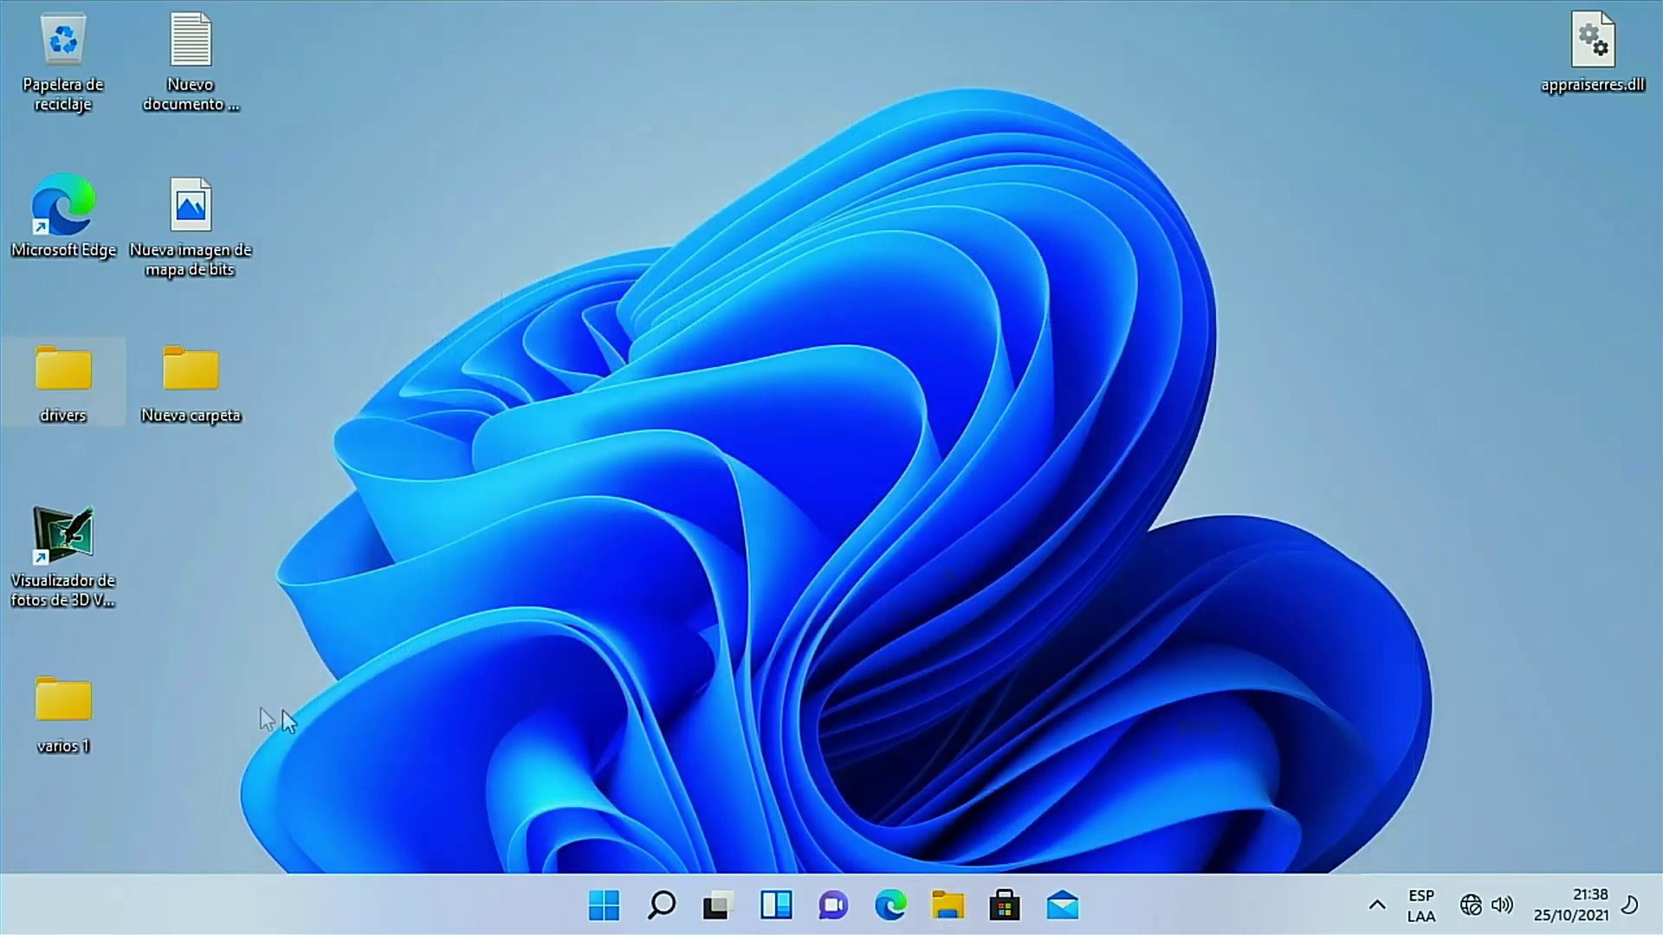
pyautogui.doubleClick(75, 714)
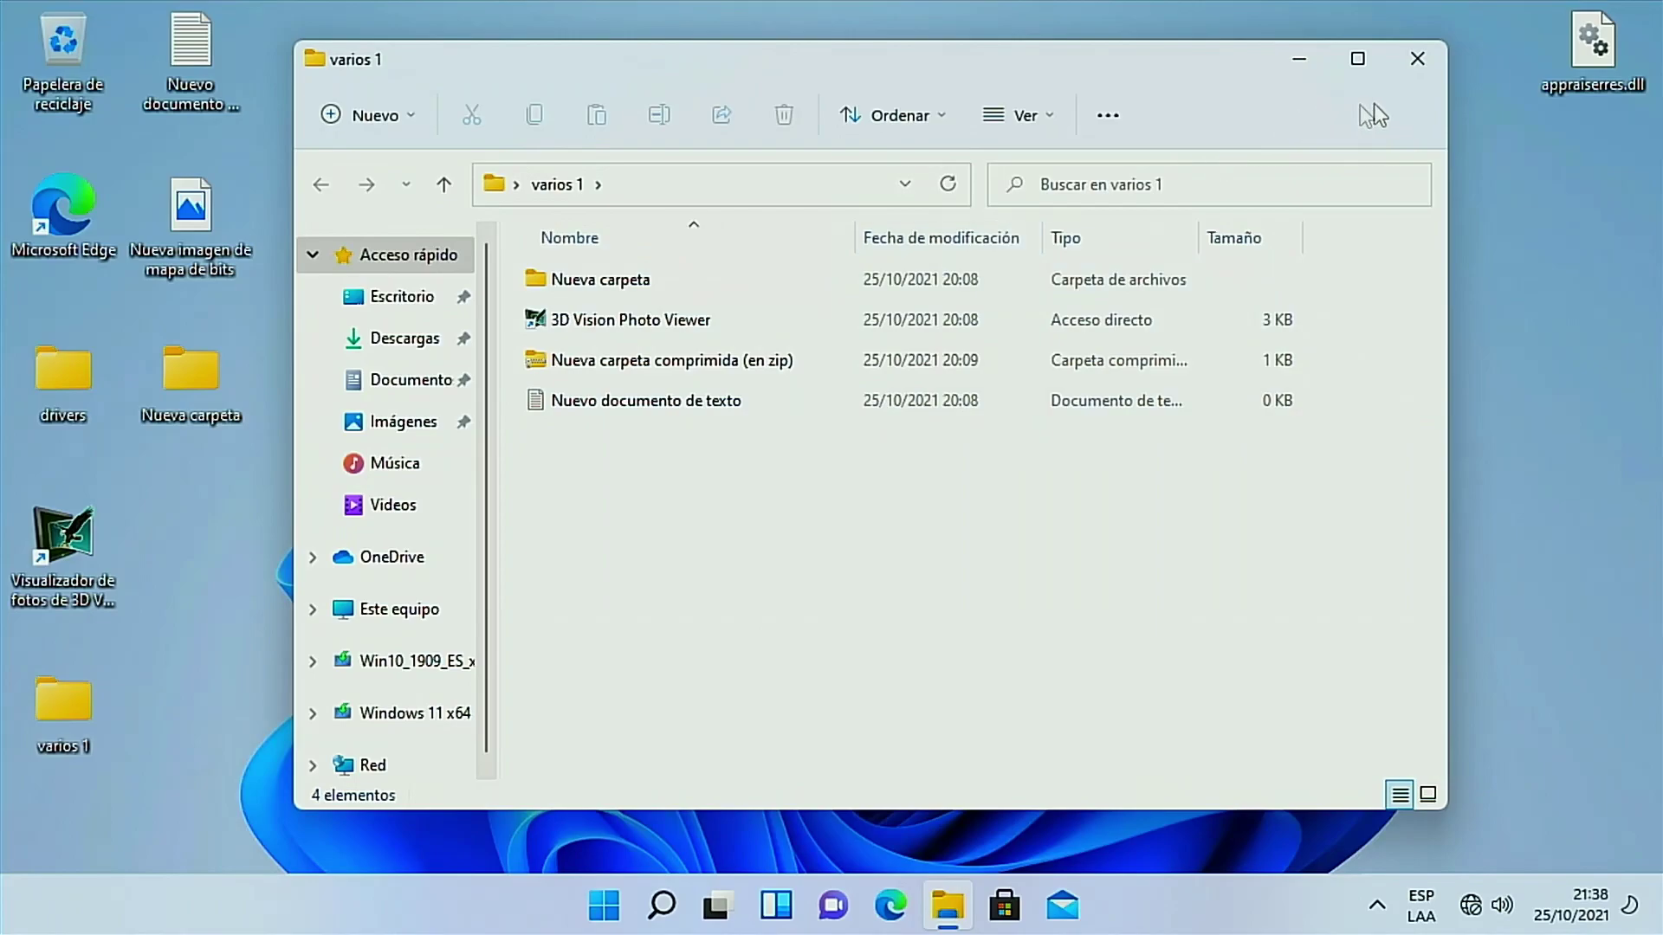
pyautogui.click(1419, 59)
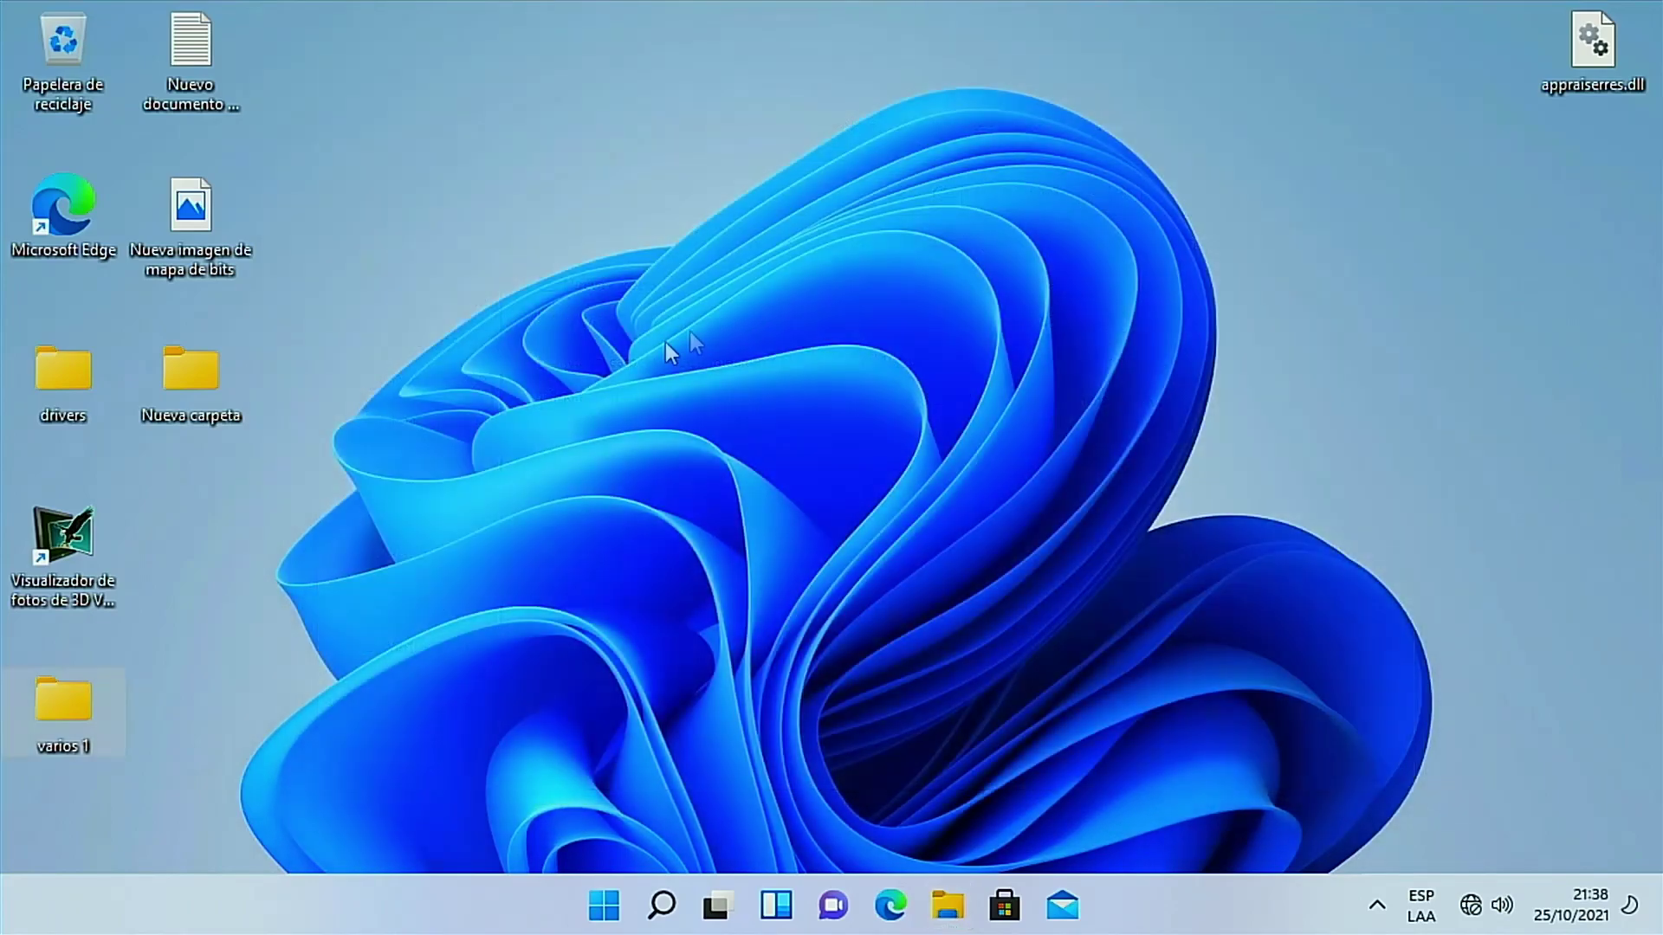
# Open the Acerca de page in the system settings, widen its window and move it up to fit the specifications
pyautogui.rightClick(597, 911)
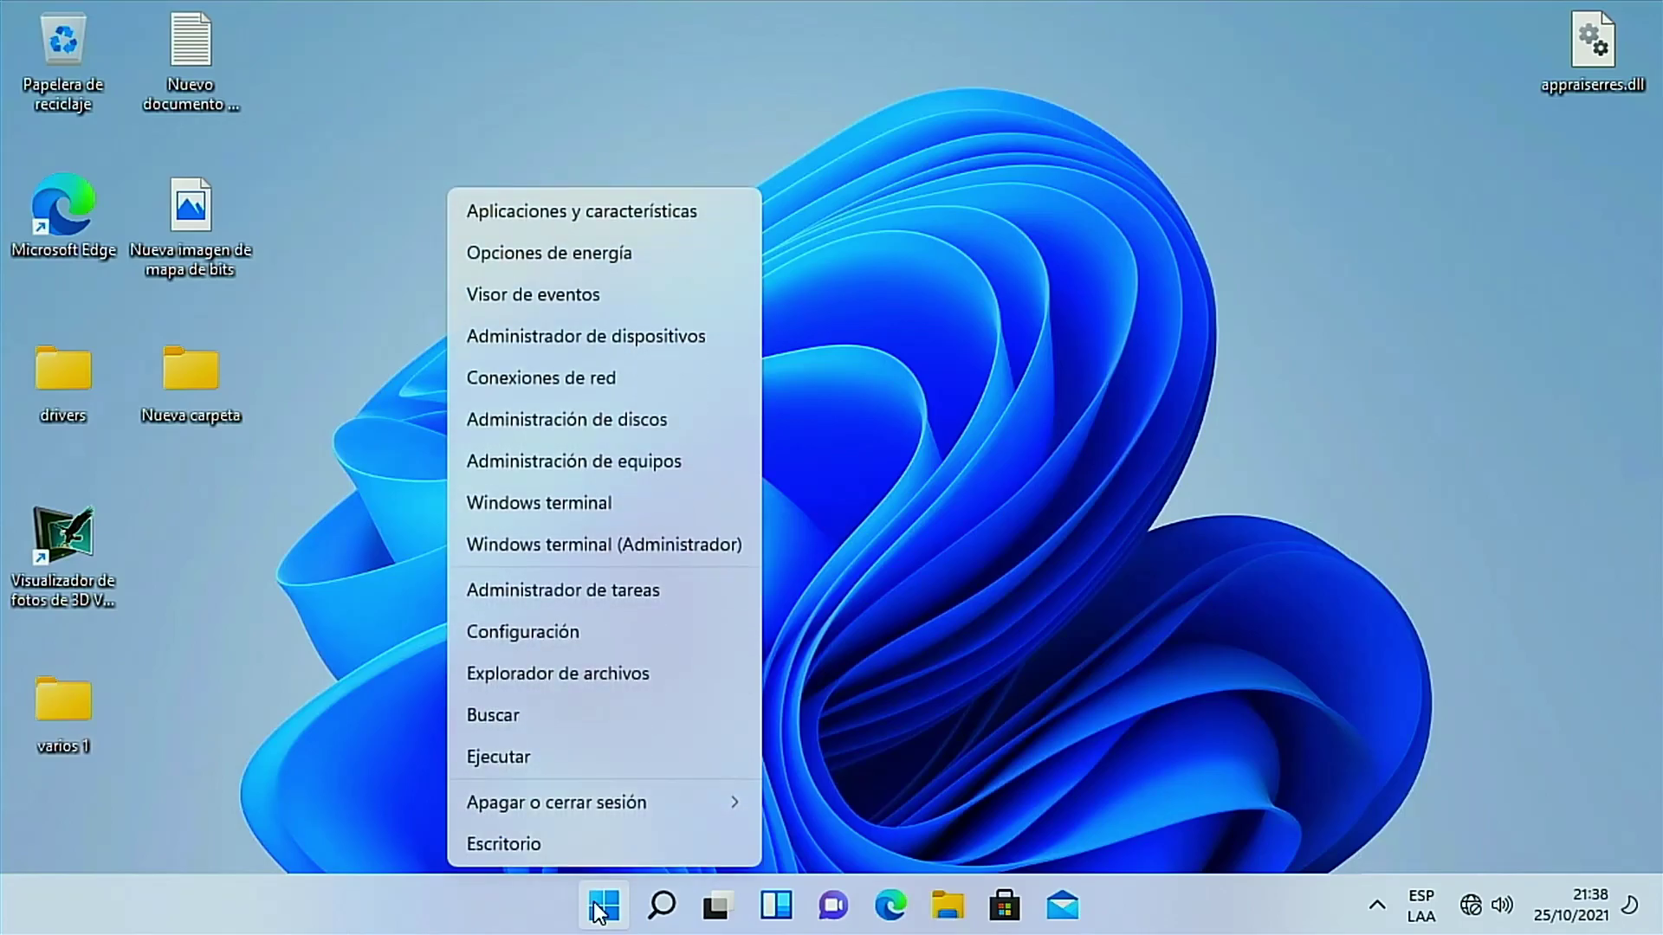
pyautogui.click(543, 633)
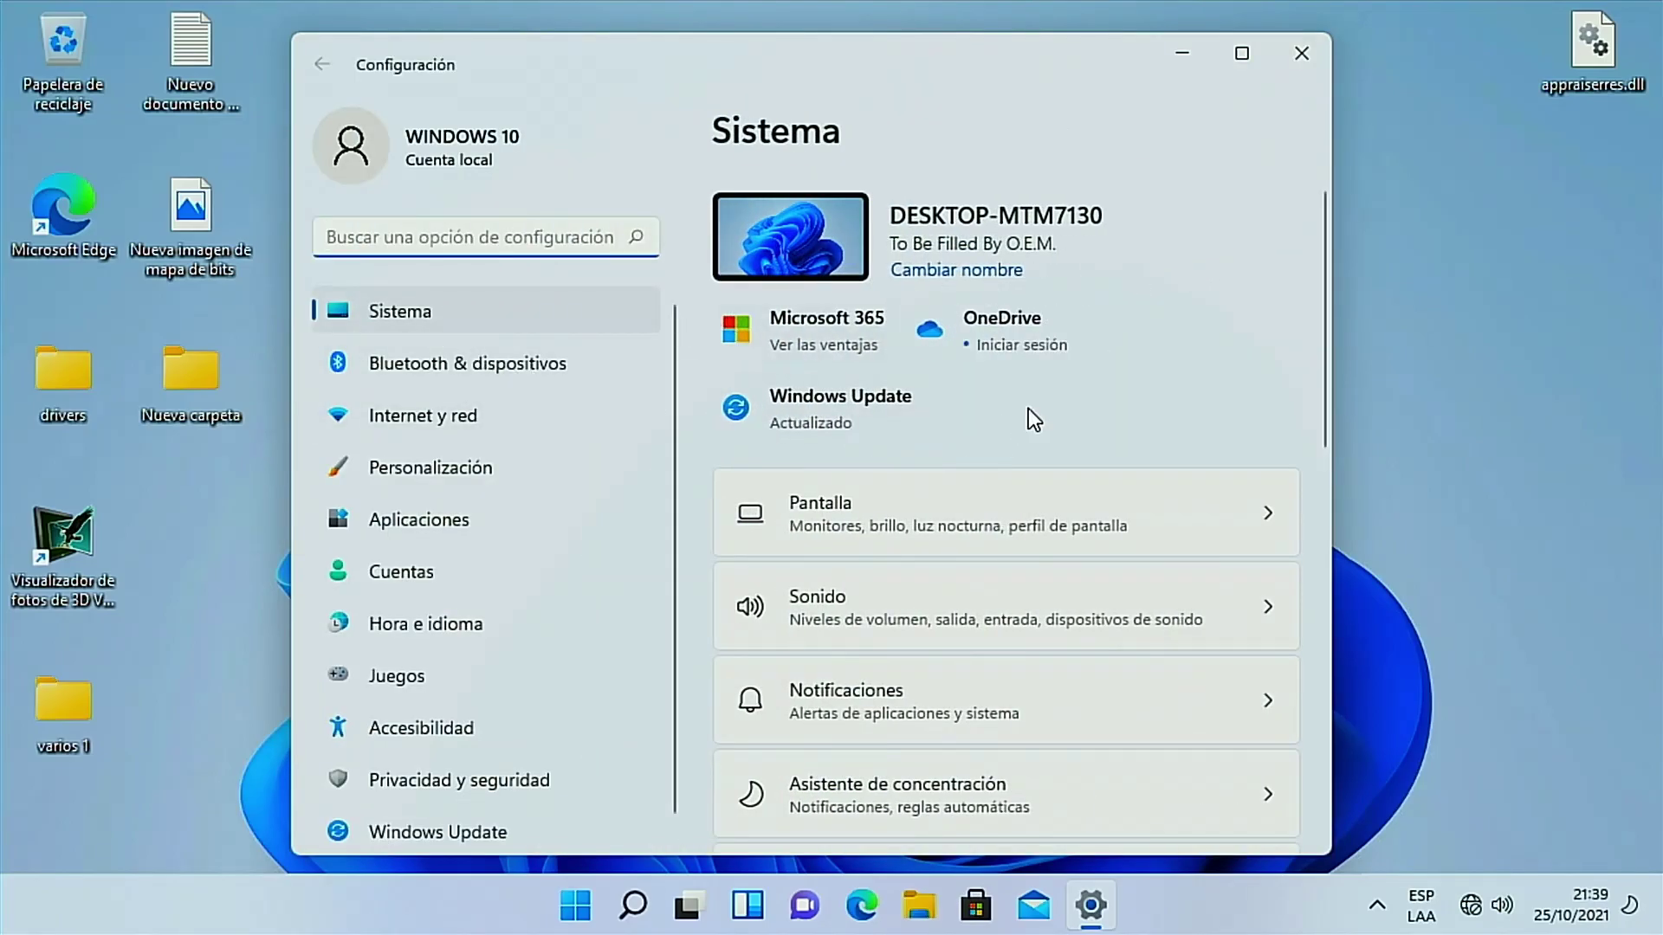
pyautogui.scroll(-10, 1029, 410)
pyautogui.scroll(6, 1029, 410)
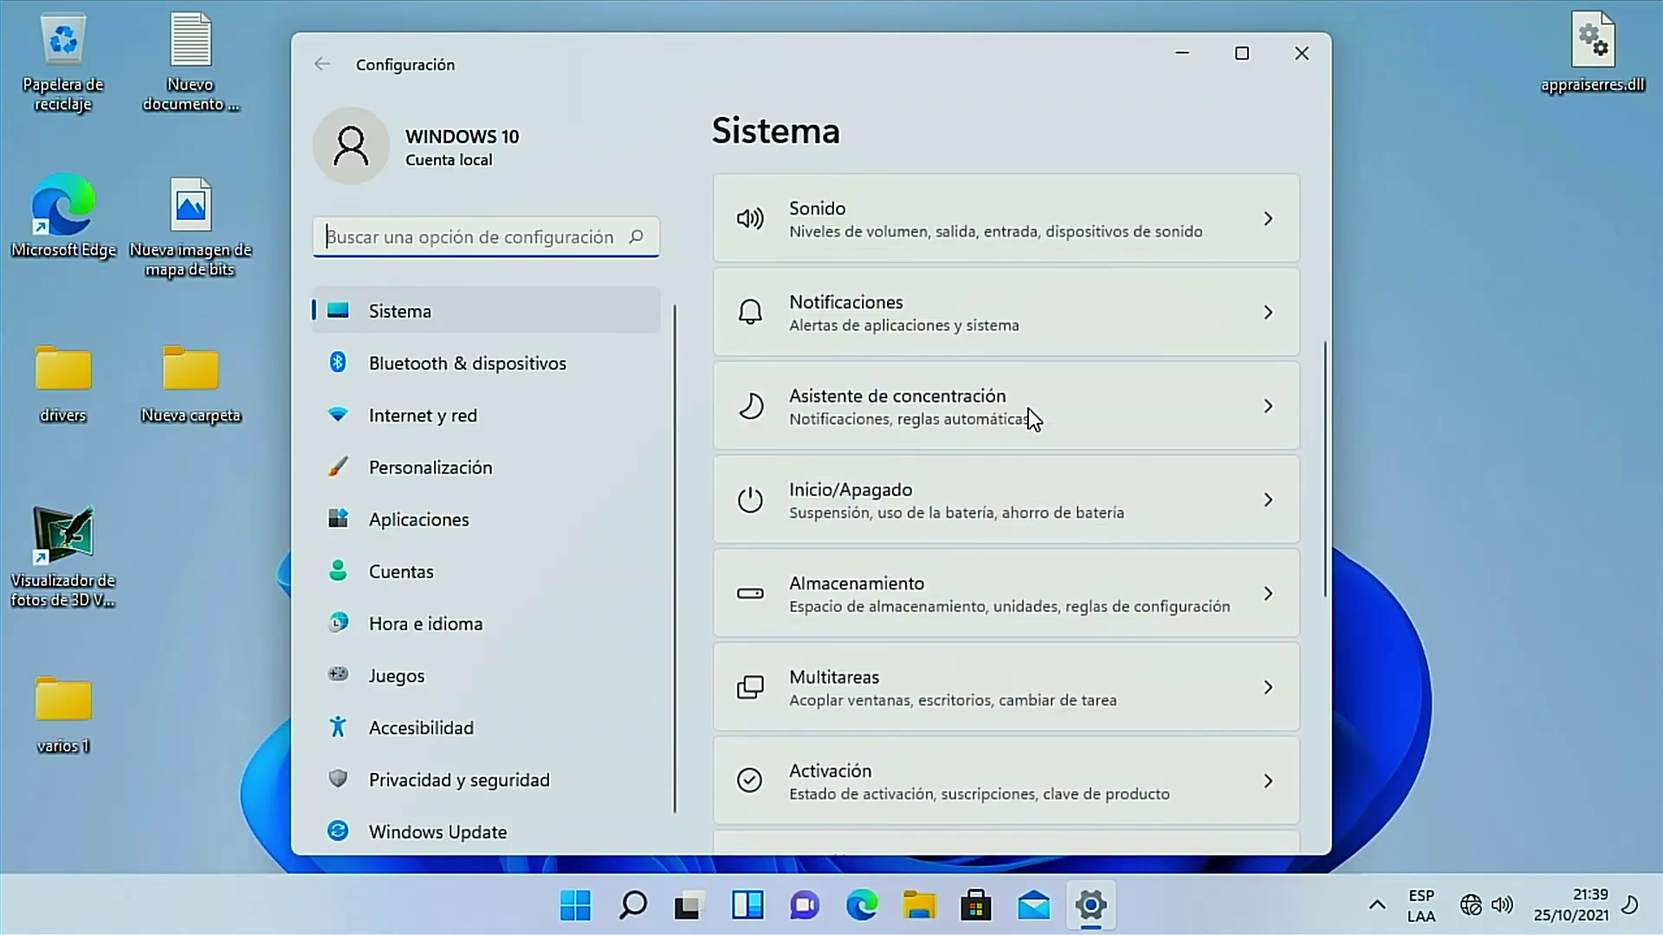
pyautogui.scroll(4, 1029, 410)
pyautogui.scroll(-7, 1029, 410)
pyautogui.scroll(-5, 1028, 408)
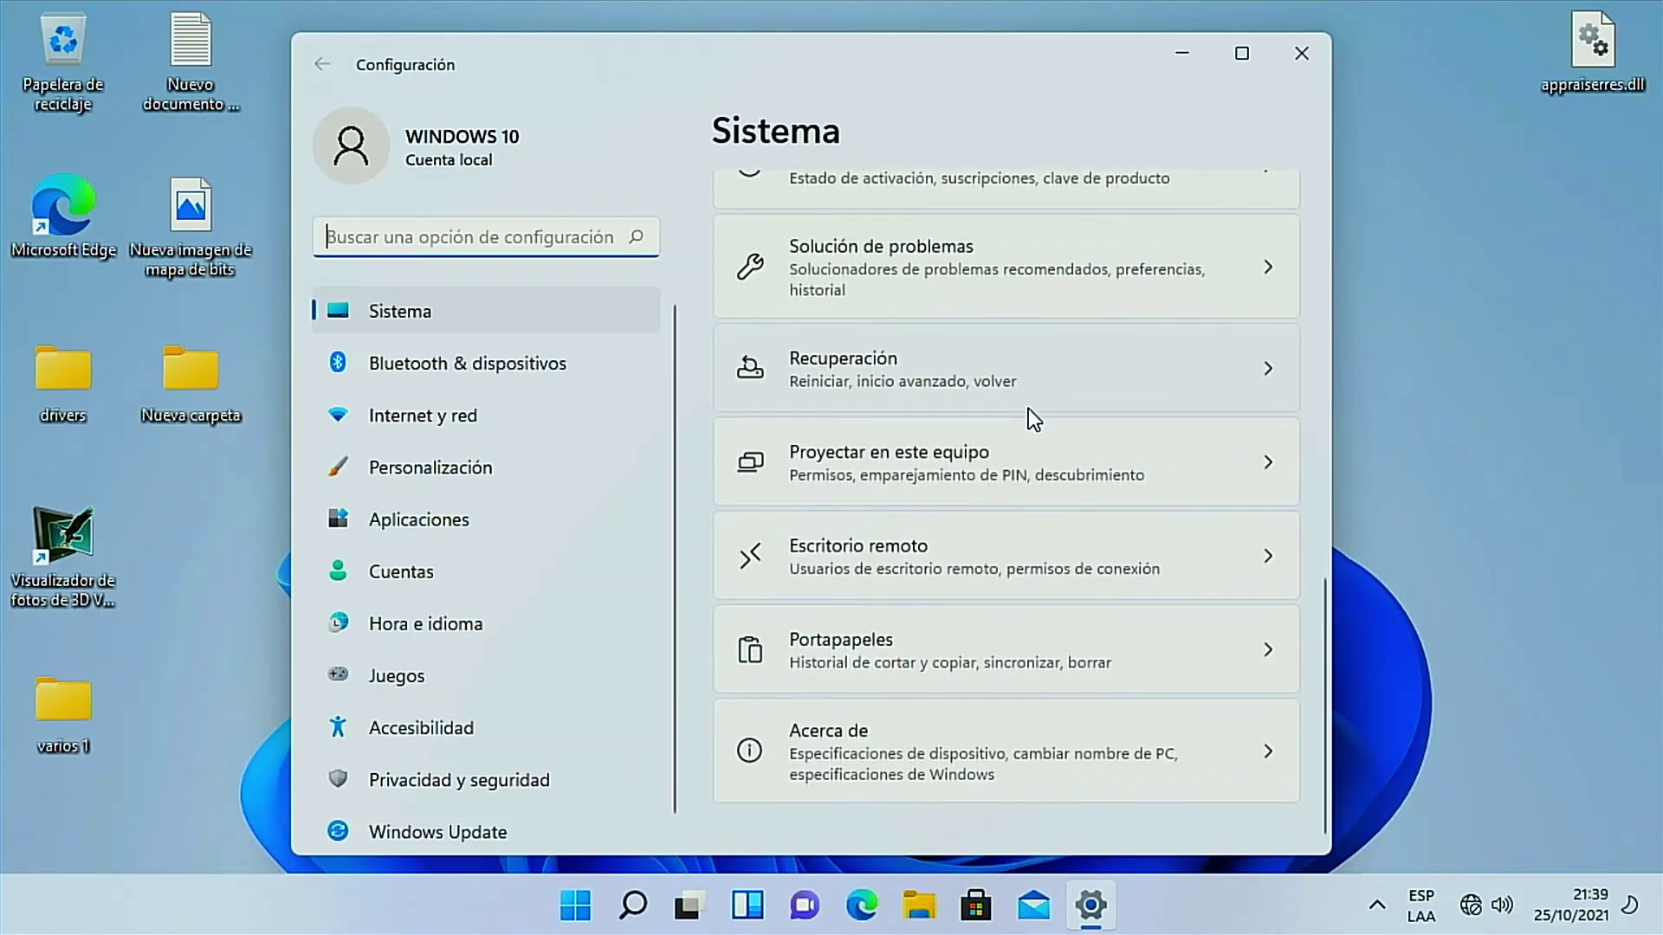
pyautogui.click(1064, 665)
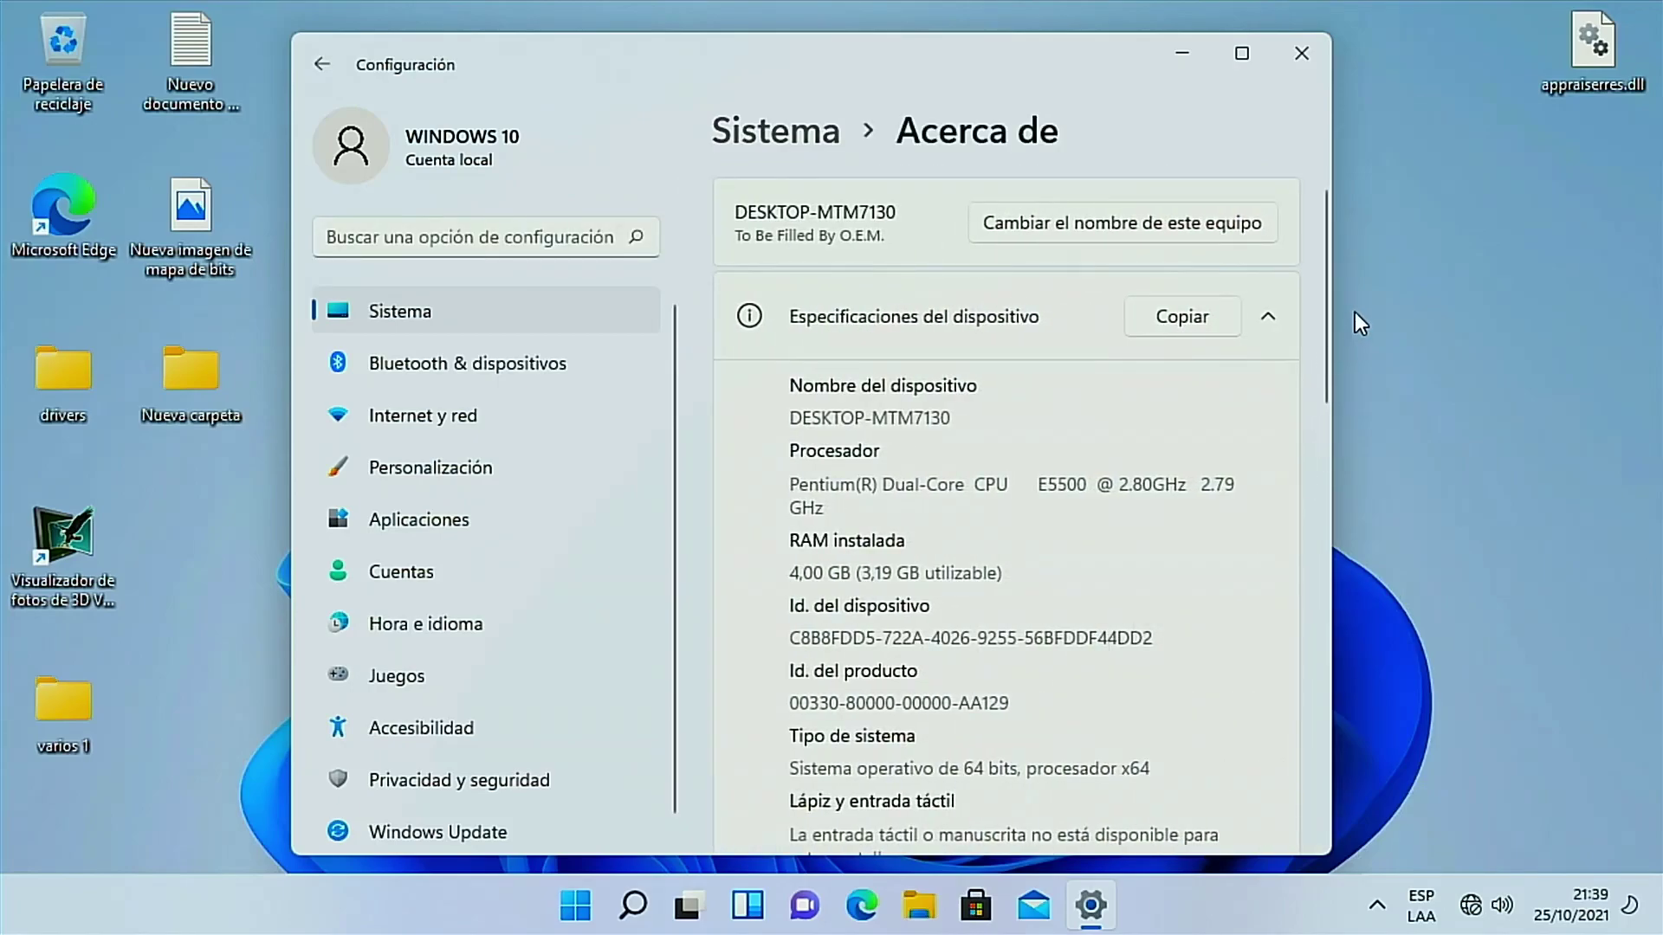
pyautogui.moveTo(1335, 328); pyautogui.dragTo(1524, 317)
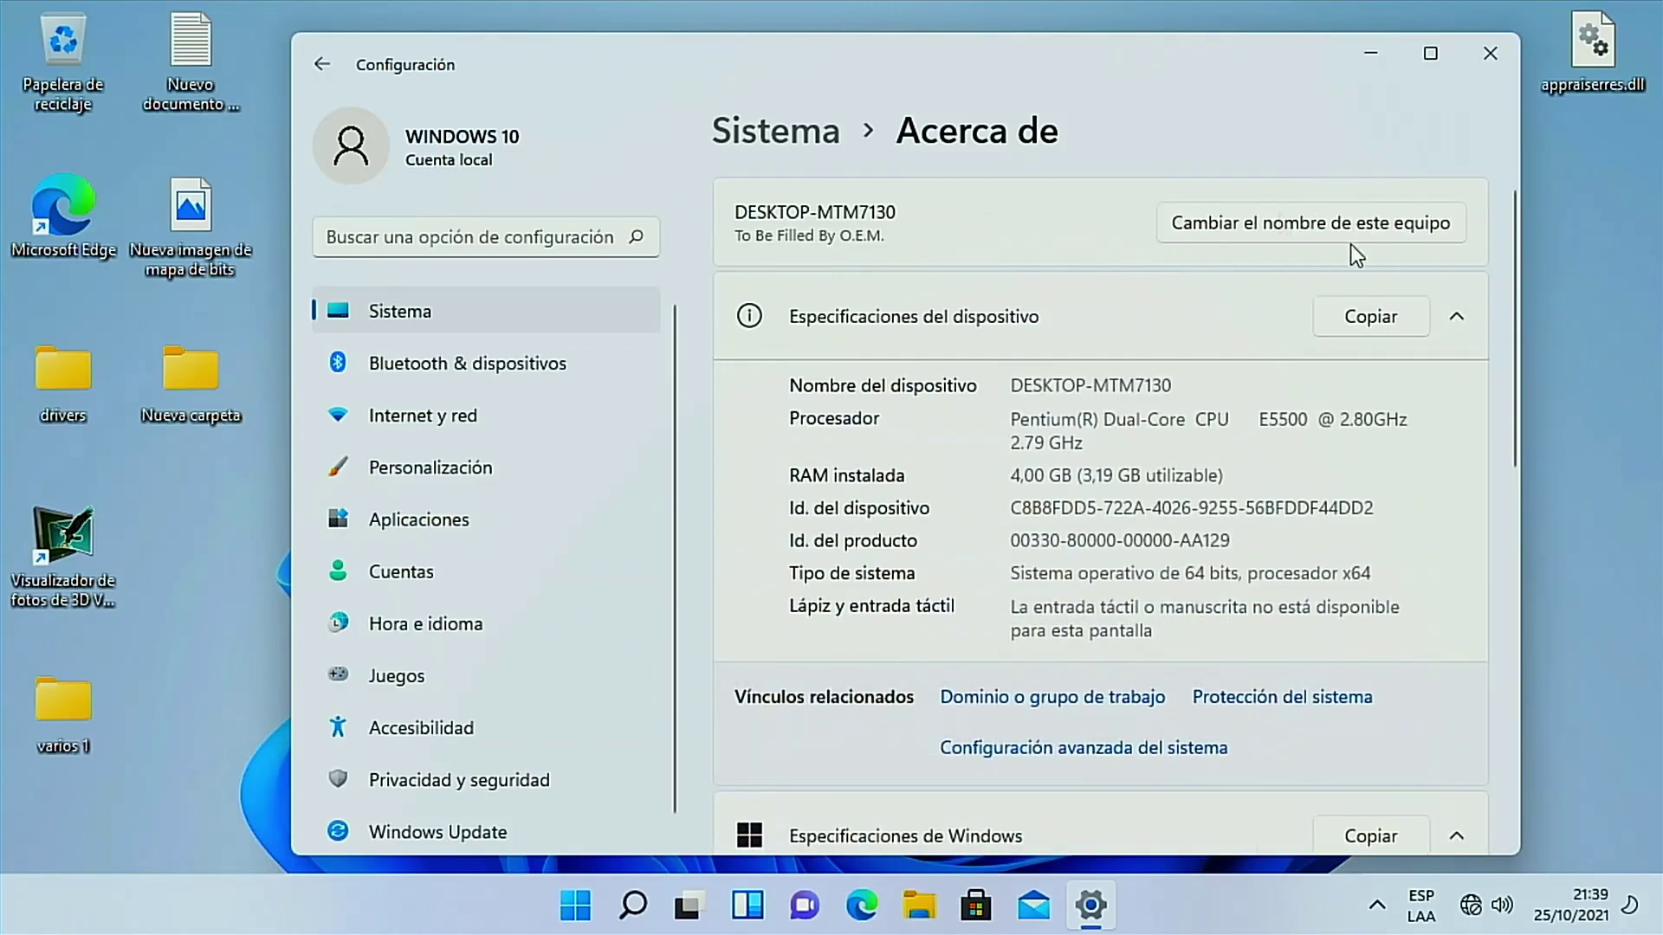
pyautogui.moveTo(928, 53); pyautogui.dragTo(899, 29)
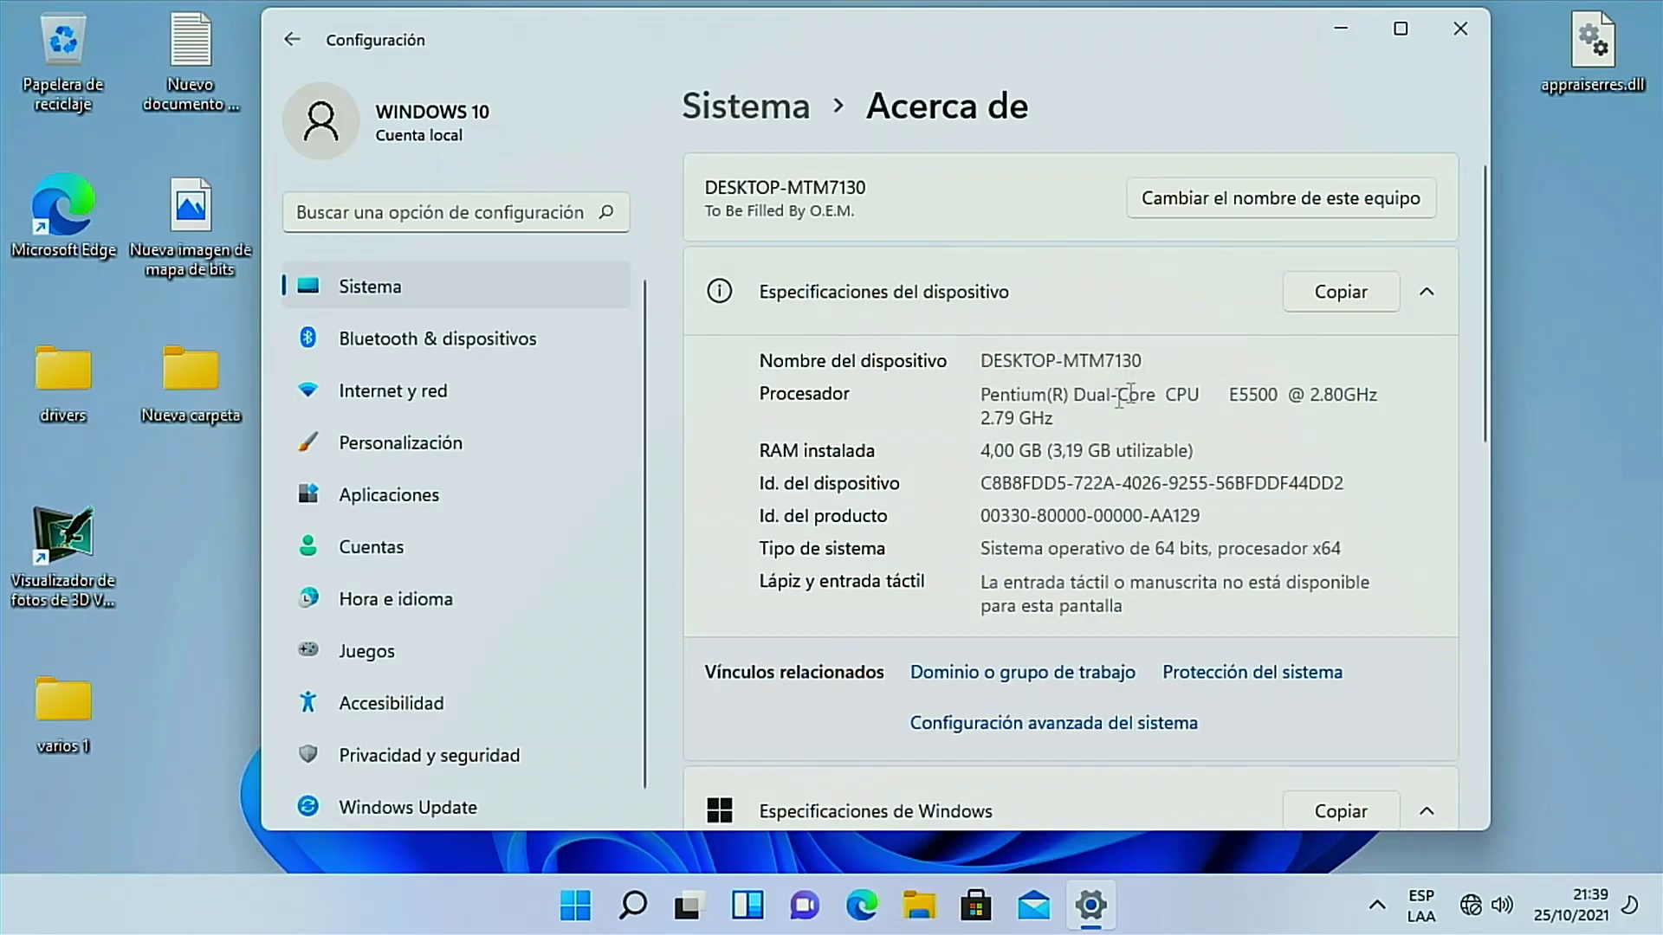
# Examine the processor and installed RAM in the device specifications
pyautogui.moveTo(992, 394); pyautogui.dragTo(1345, 425)
pyautogui.click(1345, 425)
pyautogui.moveTo(985, 448); pyautogui.dragTo(1224, 437)
pyautogui.click(1235, 439)
# Examine the edition and version in the Windows specifications
pyautogui.scroll(-1, 1248, 451)
pyautogui.scroll(-5, 1257, 460)
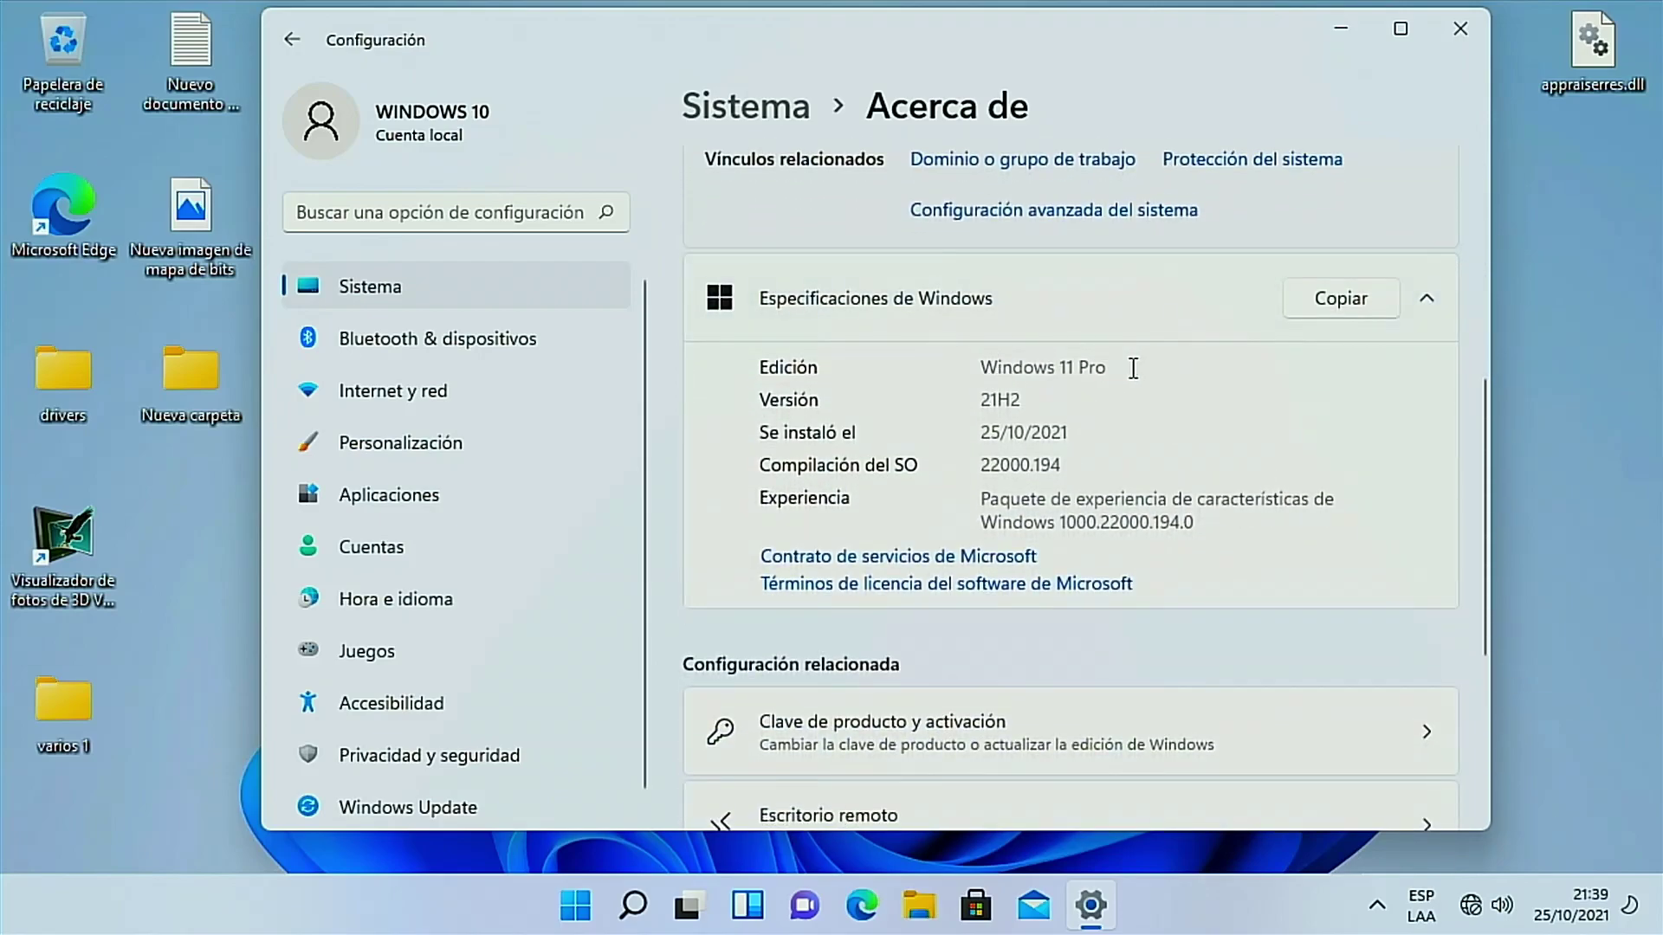
pyautogui.moveTo(1099, 371); pyautogui.dragTo(963, 401)
pyautogui.click(1081, 397)
pyautogui.scroll(-4, 1062, 616)
pyautogui.scroll(8, 1064, 616)
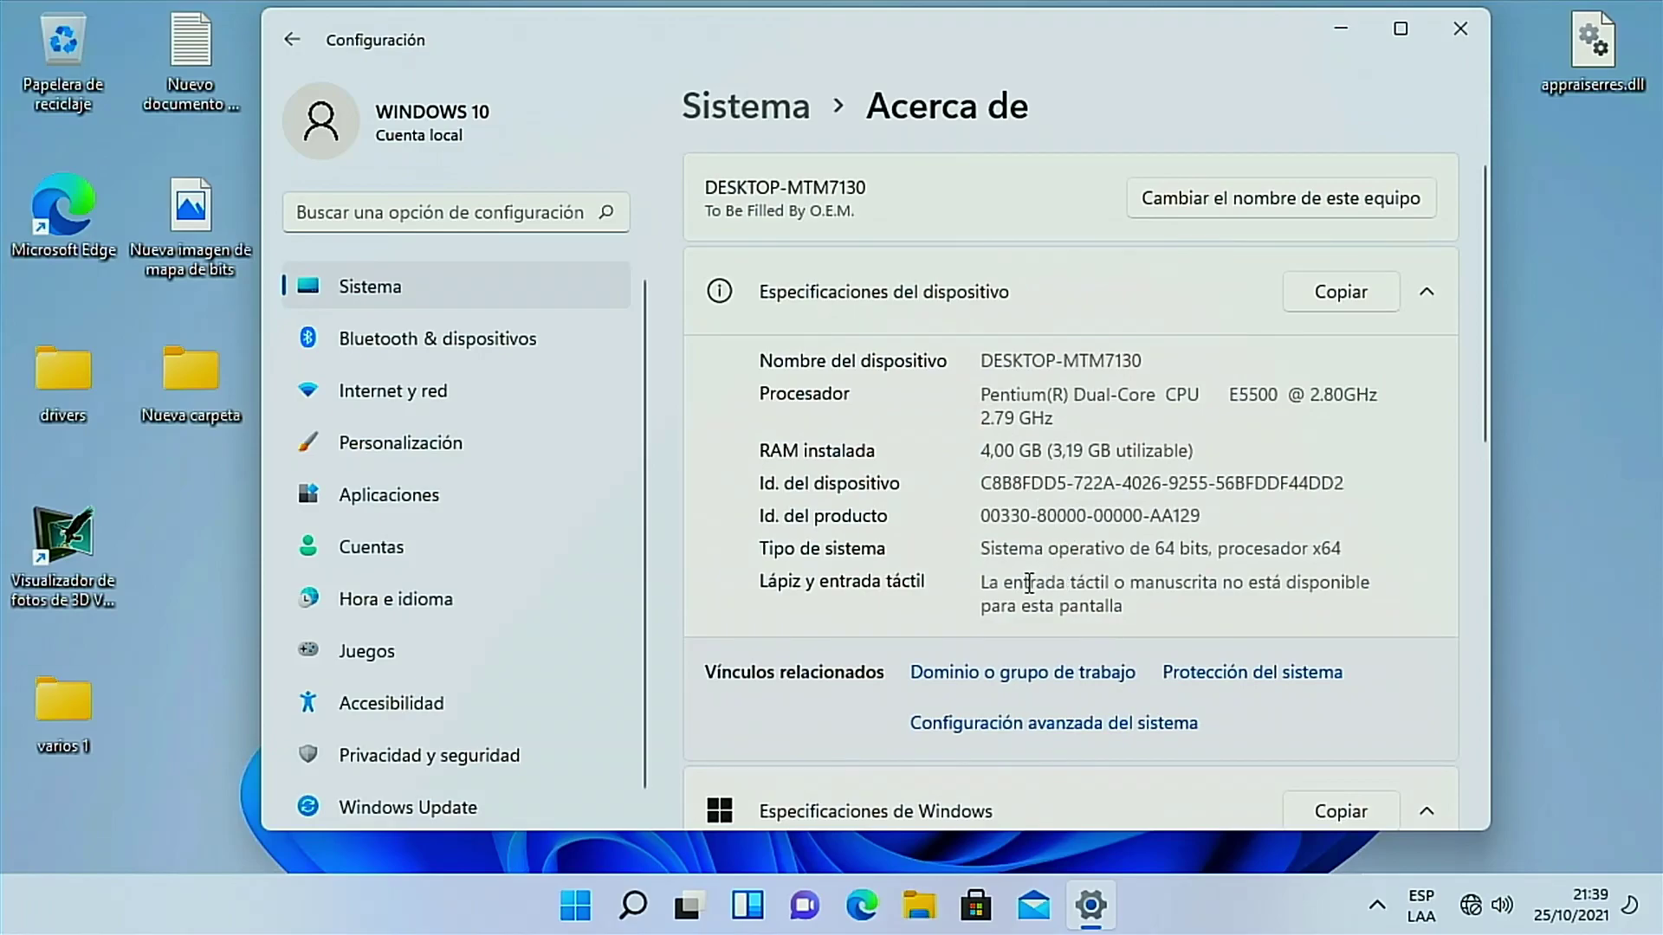
# Open the product key and activation settings and inspect the details of the activation status
pyautogui.scroll(-8, 1029, 582)
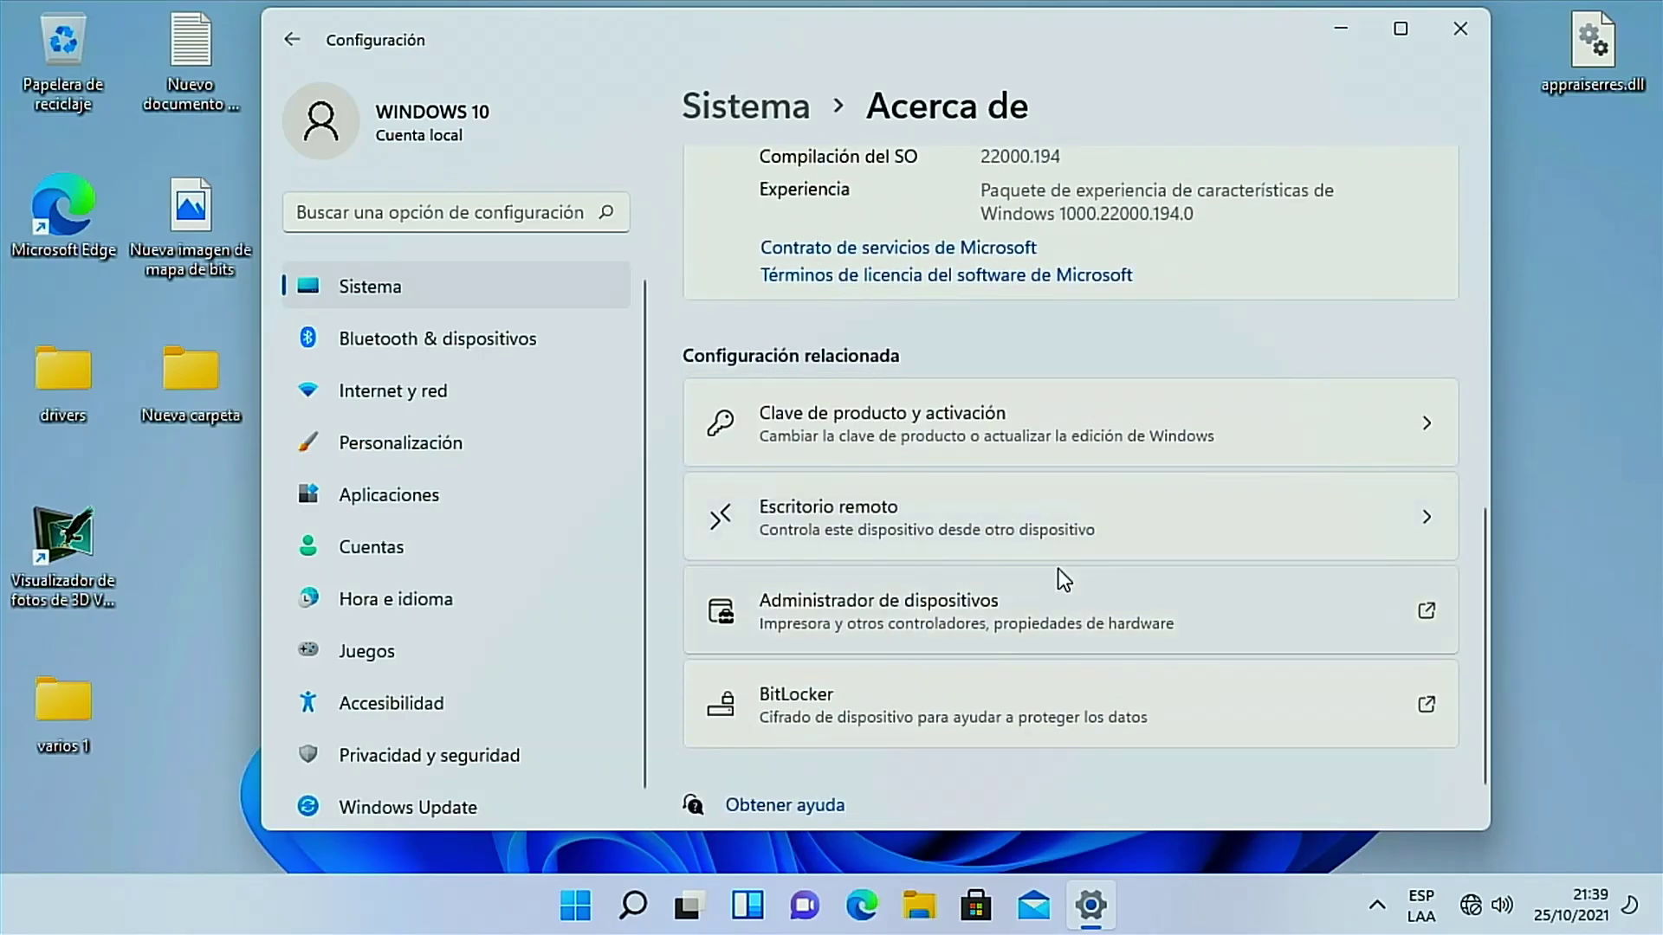
pyautogui.scroll(1, 1051, 542)
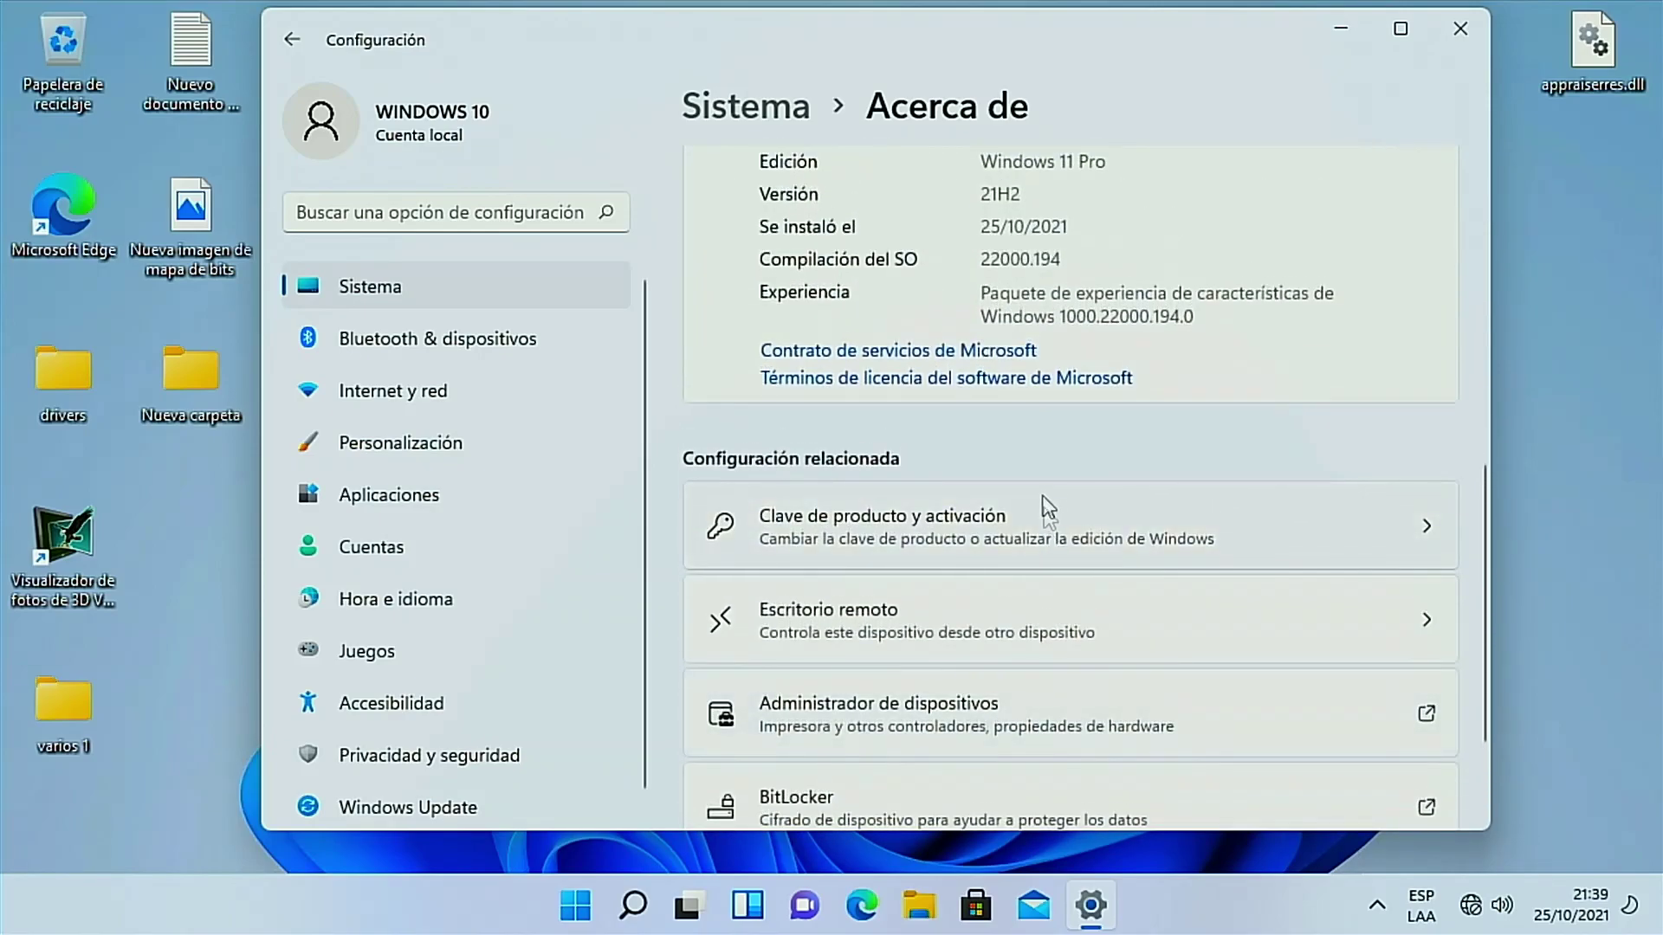
pyautogui.click(1029, 540)
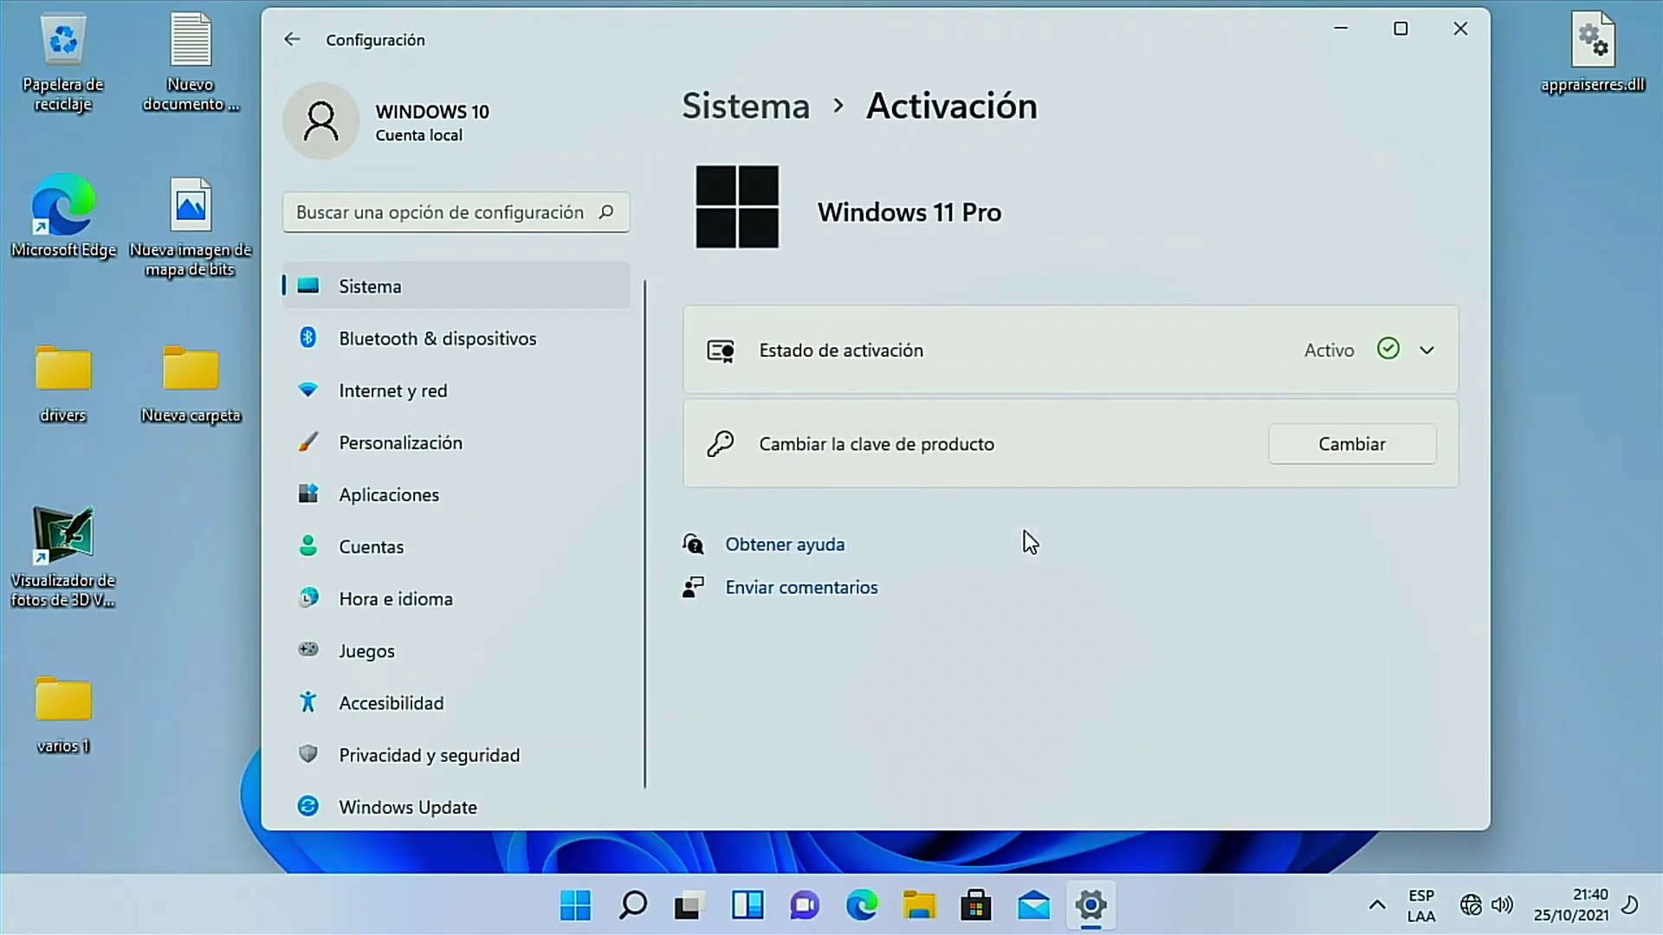
pyautogui.click(1425, 348)
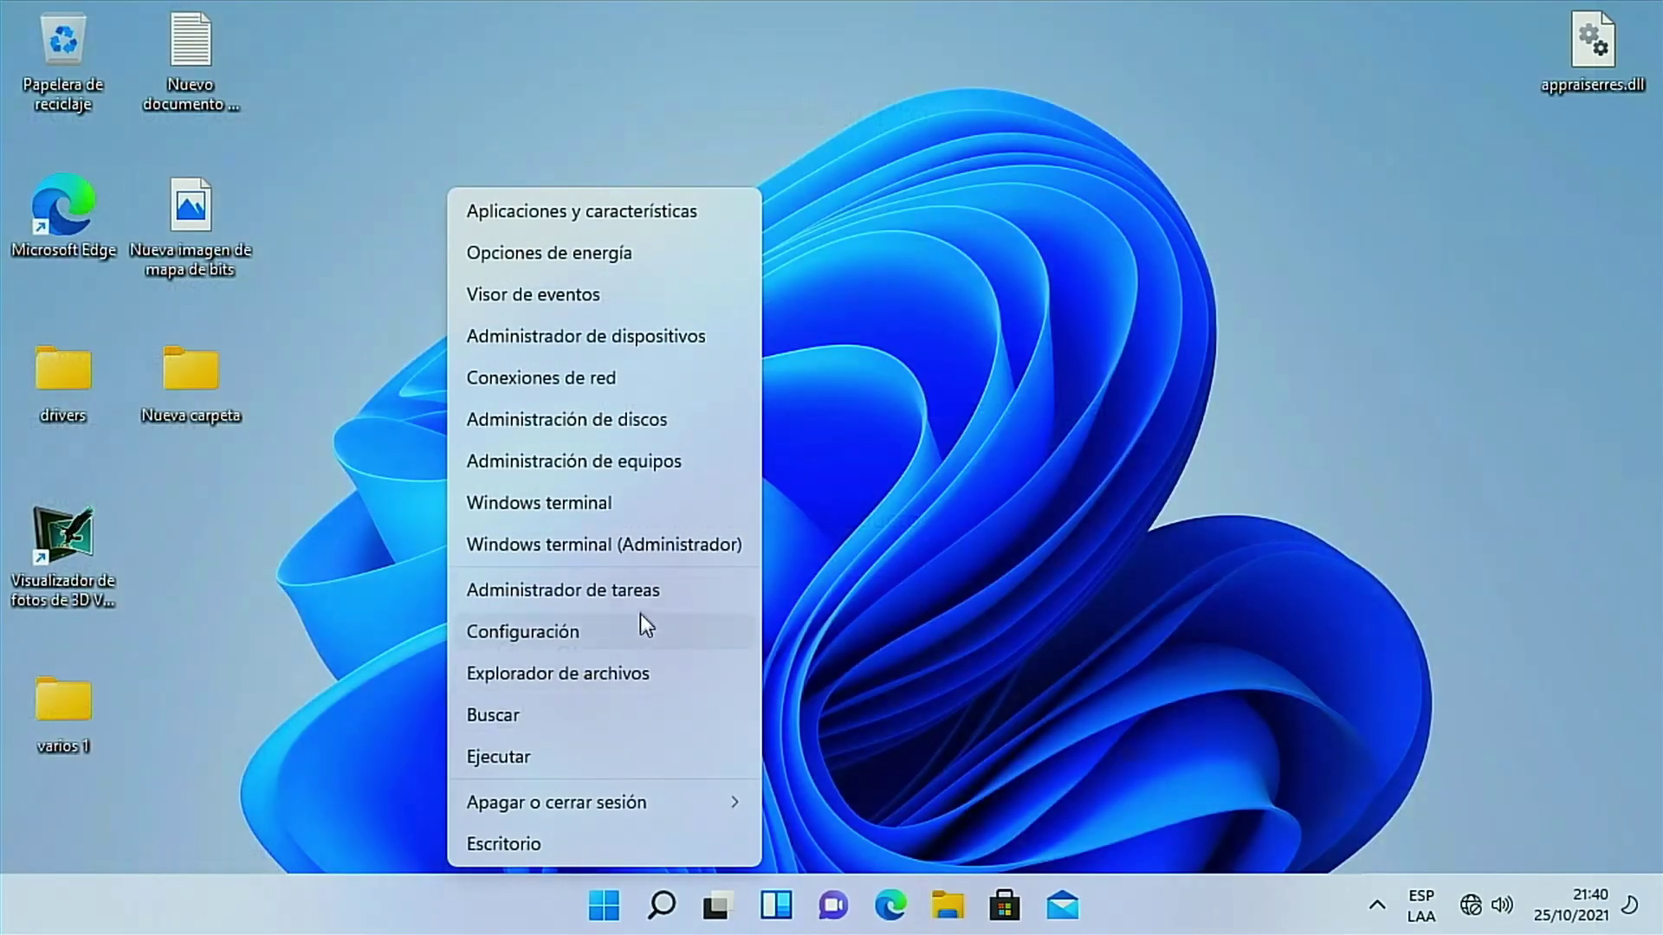
# Open the Task Manager with full details, show the CPU performance and widen the window
pyautogui.click(639, 595)
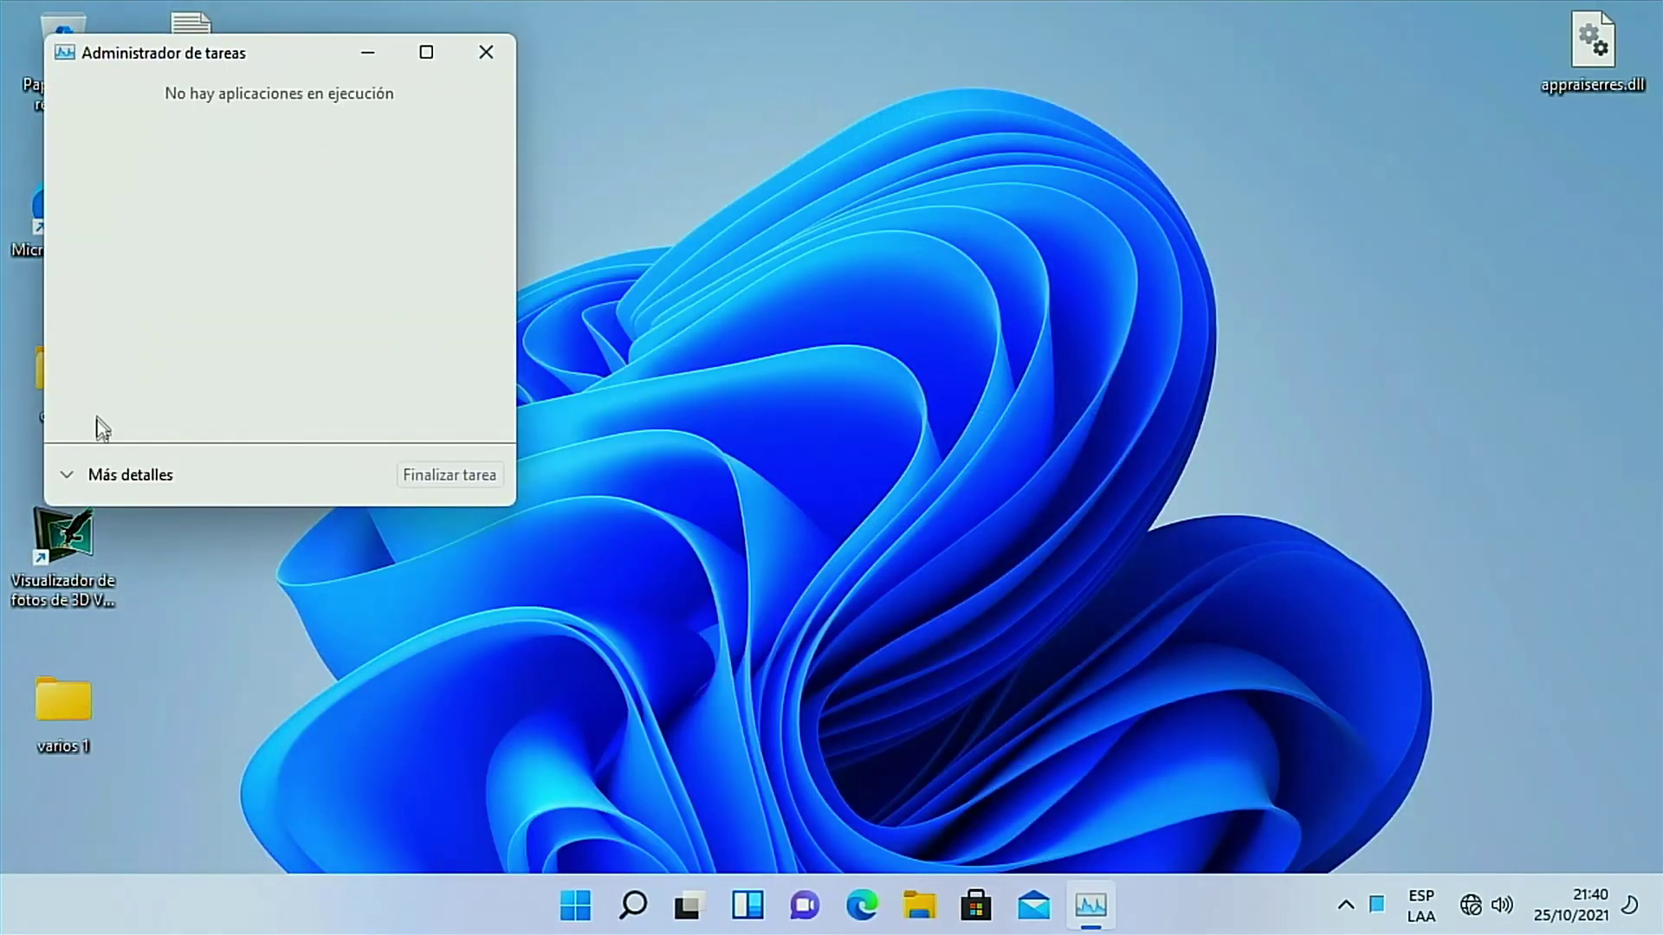
pyautogui.click(121, 481)
pyautogui.moveTo(383, 50); pyautogui.dragTo(755, 55)
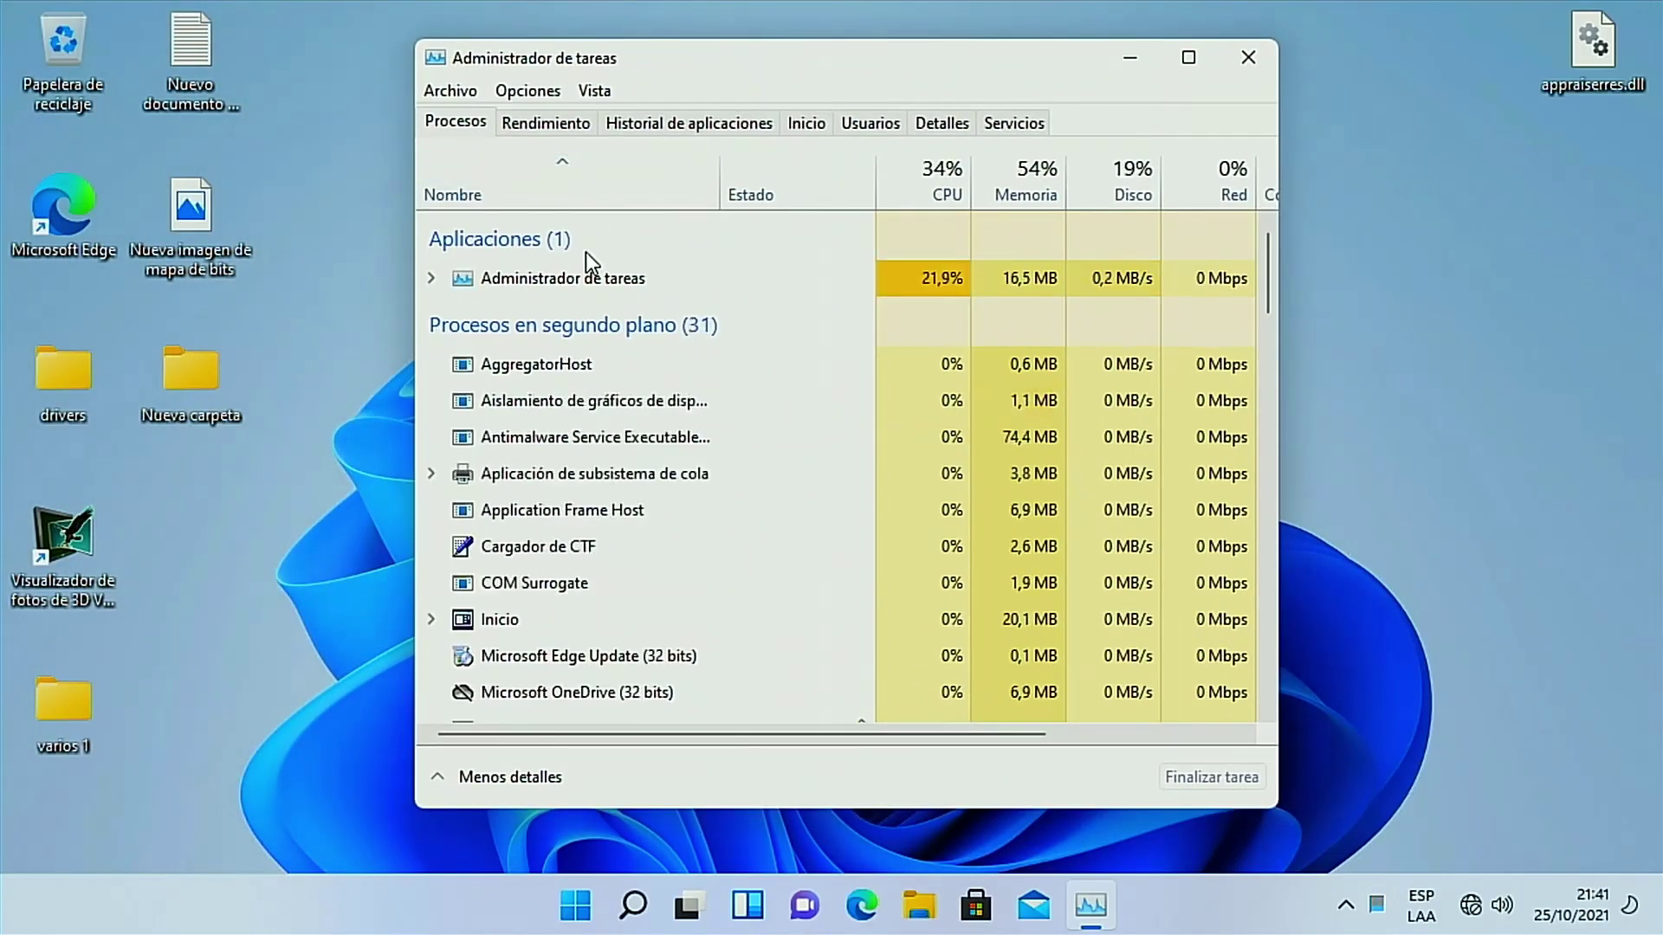
pyautogui.click(564, 130)
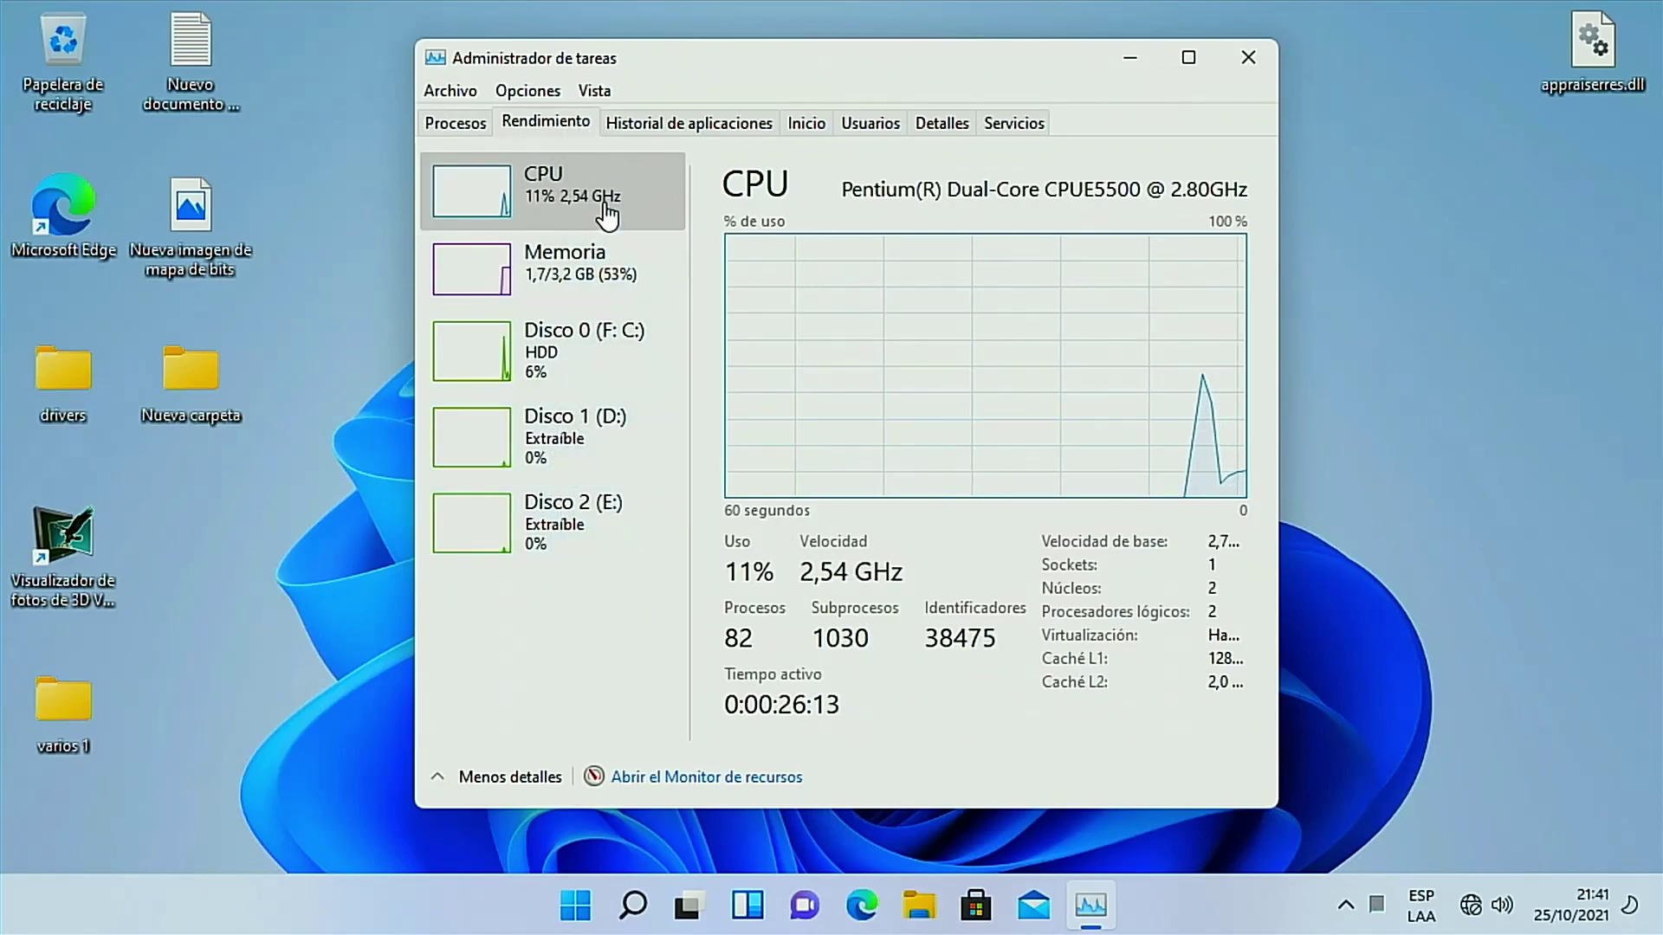
pyautogui.moveTo(1279, 107); pyautogui.dragTo(1418, 107)
# Change the CPU graph to logical processors and show the kernel times
pyautogui.rightClick(1132, 304)
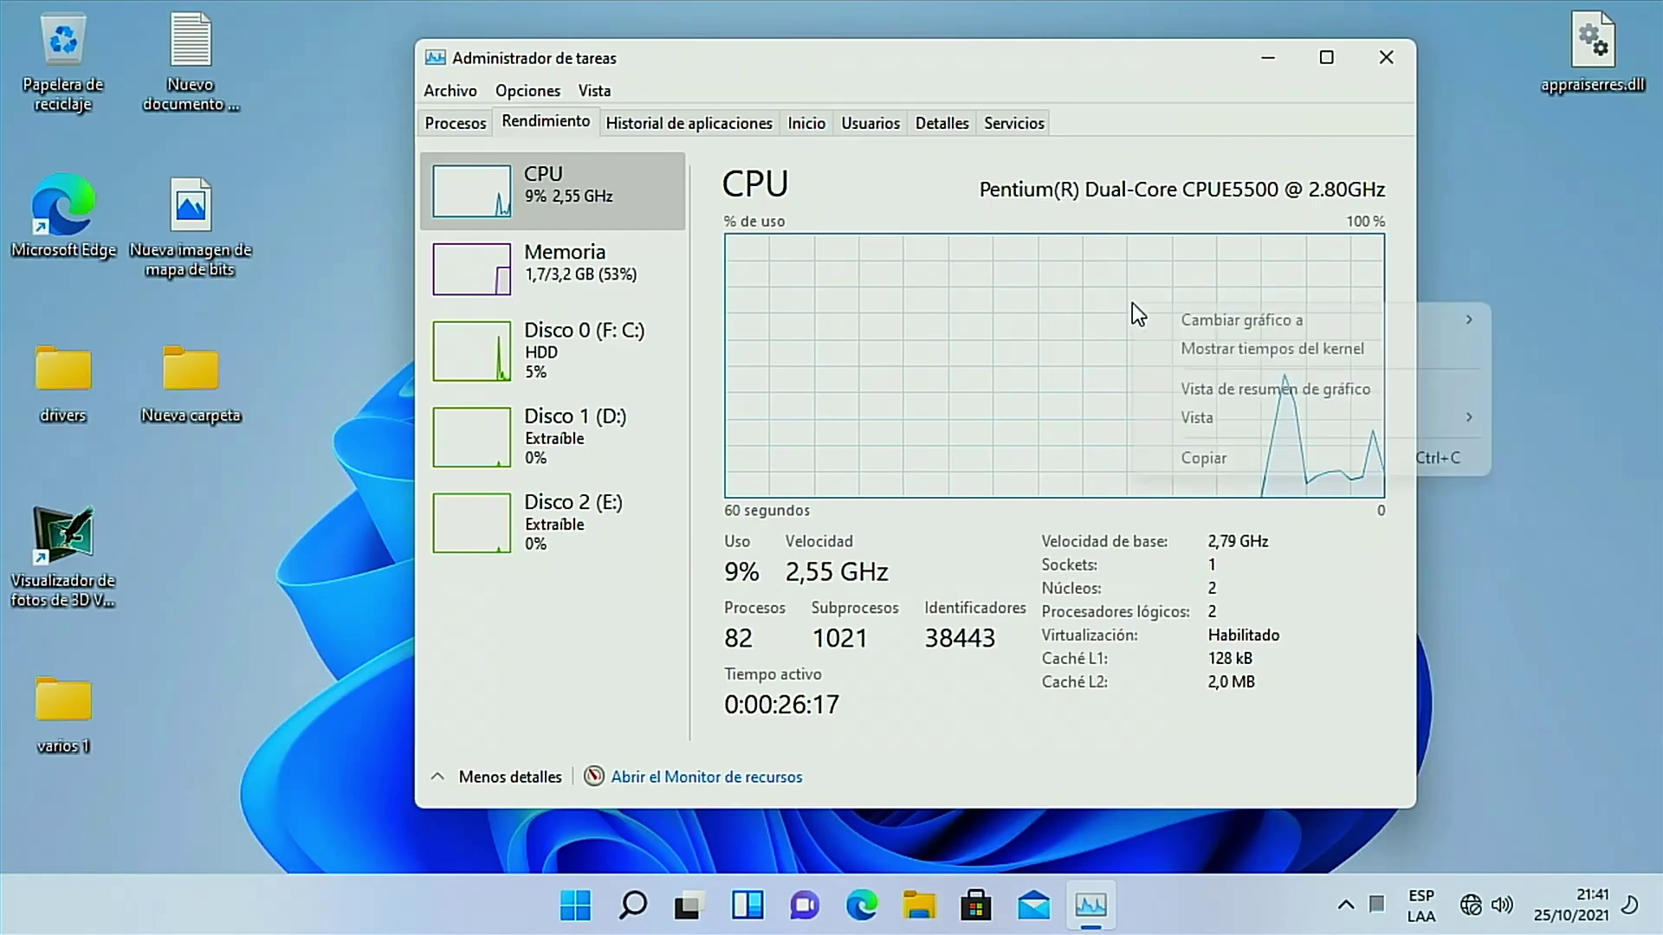
pyautogui.moveTo(1230, 320)
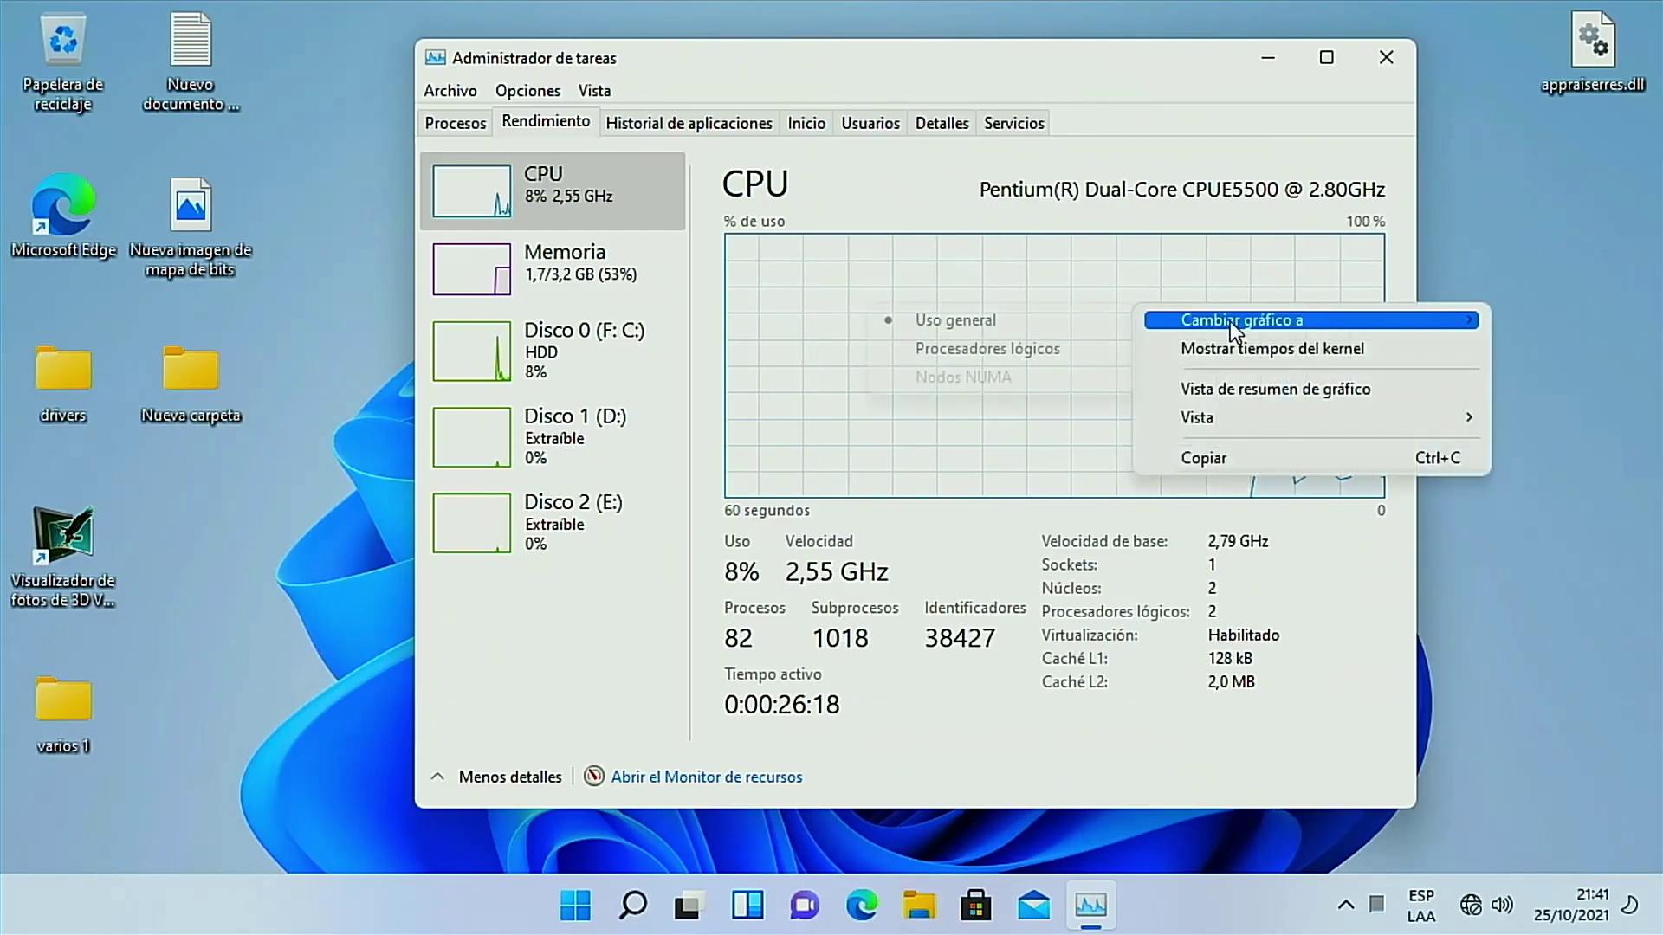
pyautogui.click(975, 348)
pyautogui.rightClick(1090, 371)
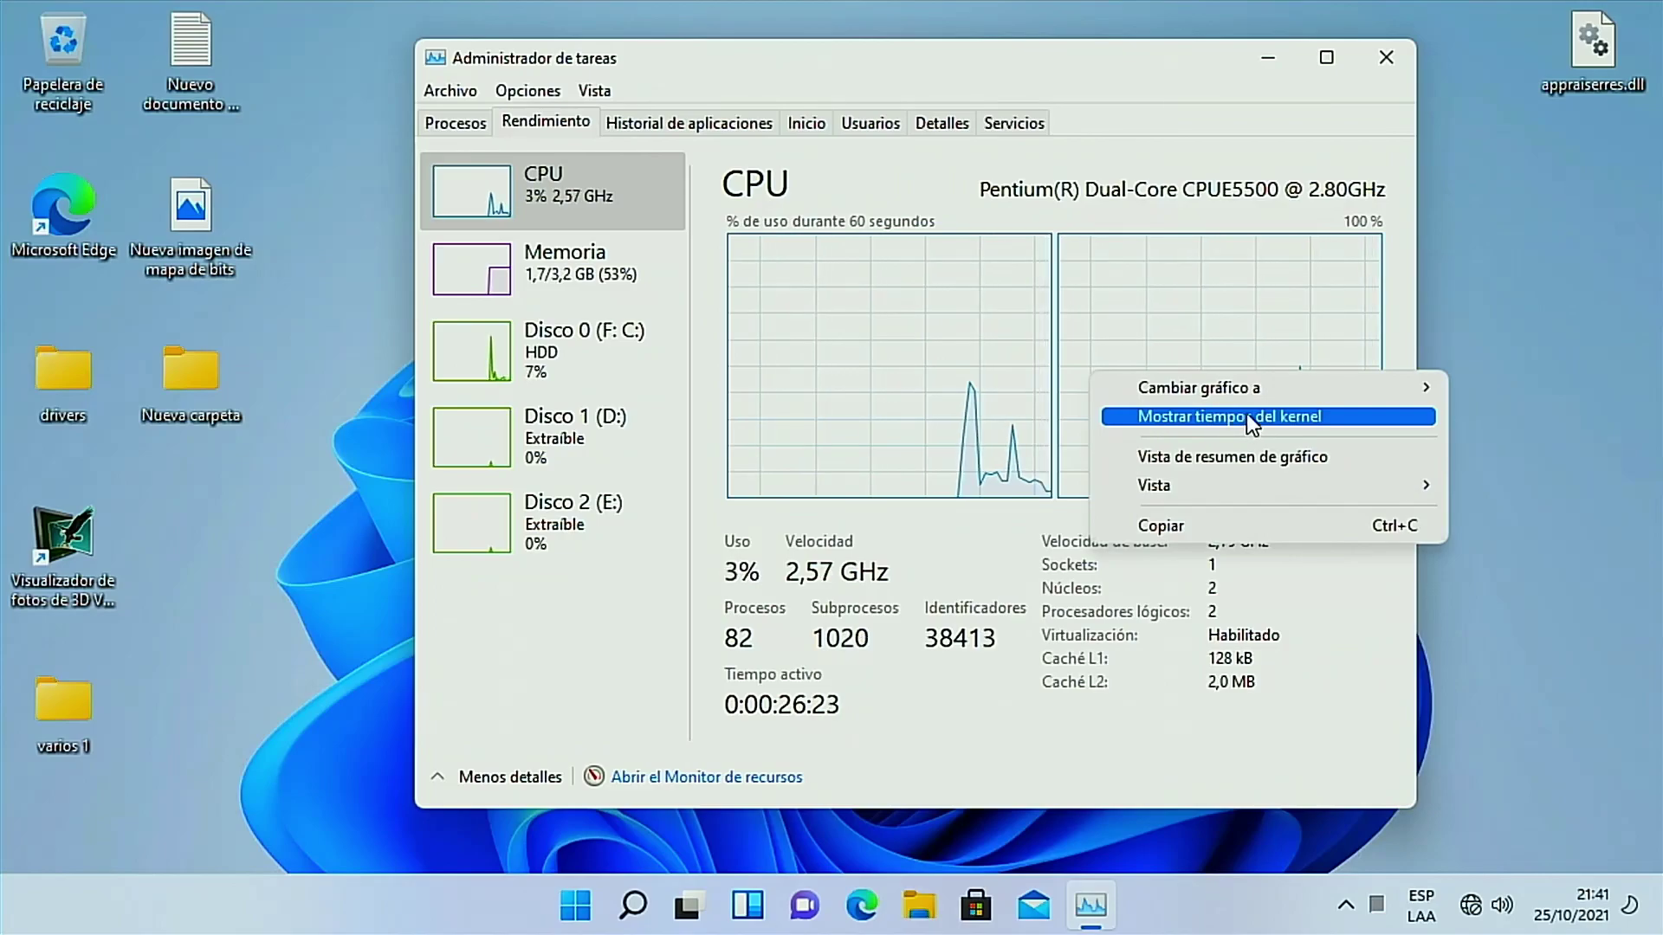
pyautogui.click(1246, 416)
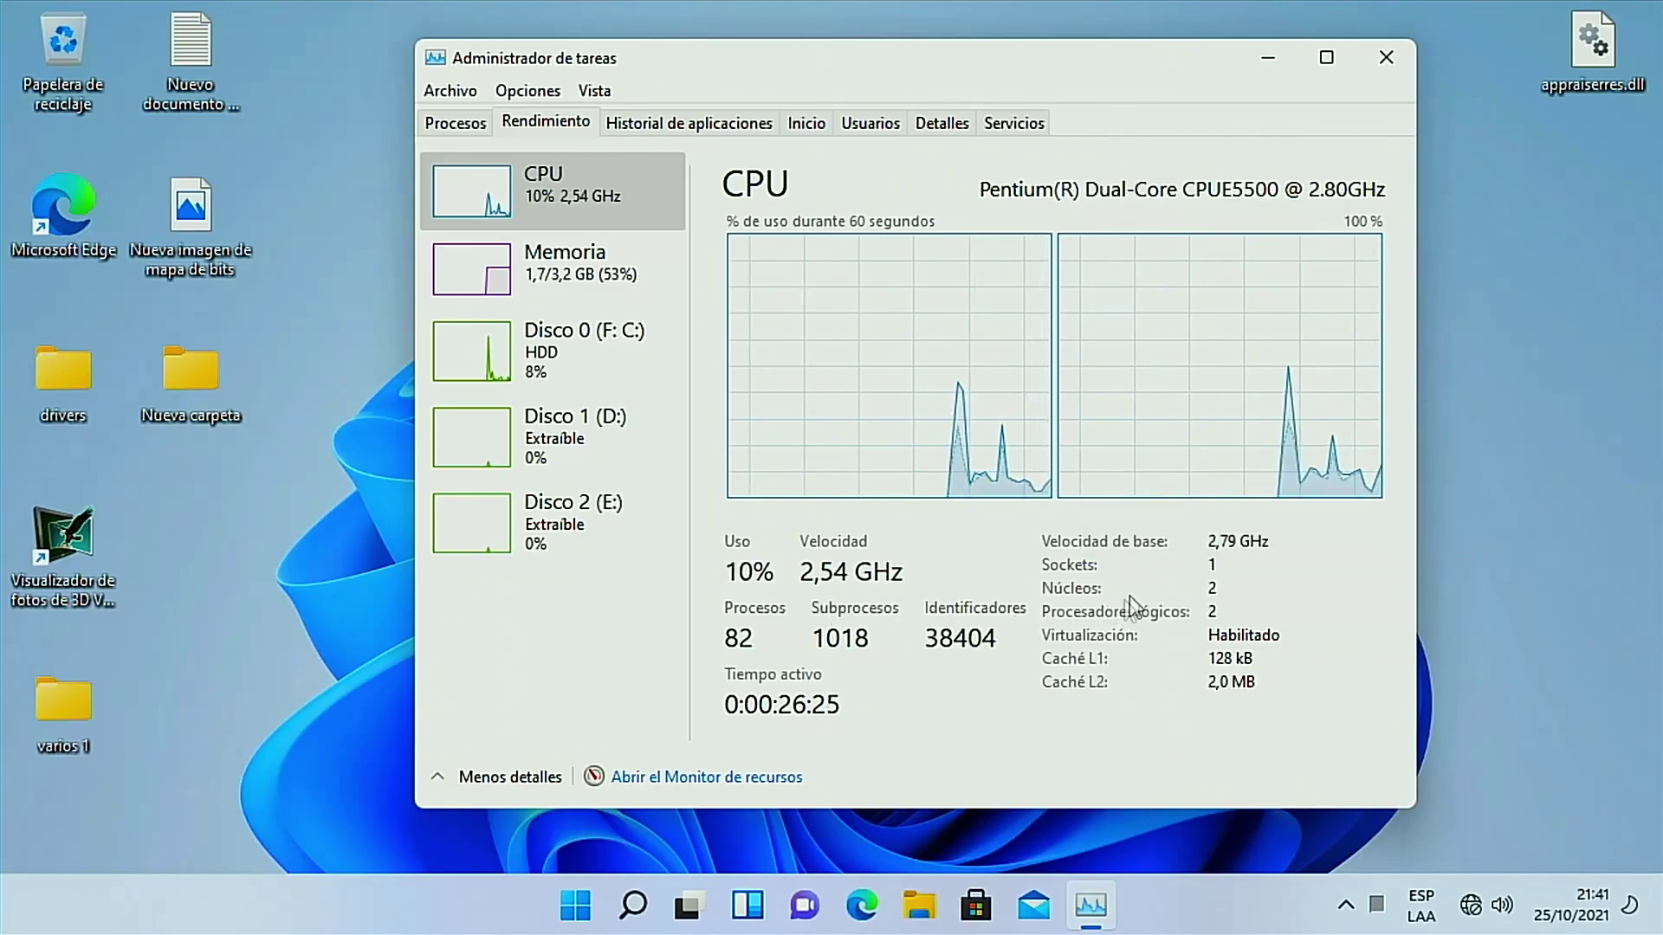
# Check the performance of the memory, Disco 0 (F: C:) and CPU, and return to the process list
pyautogui.click(564, 299)
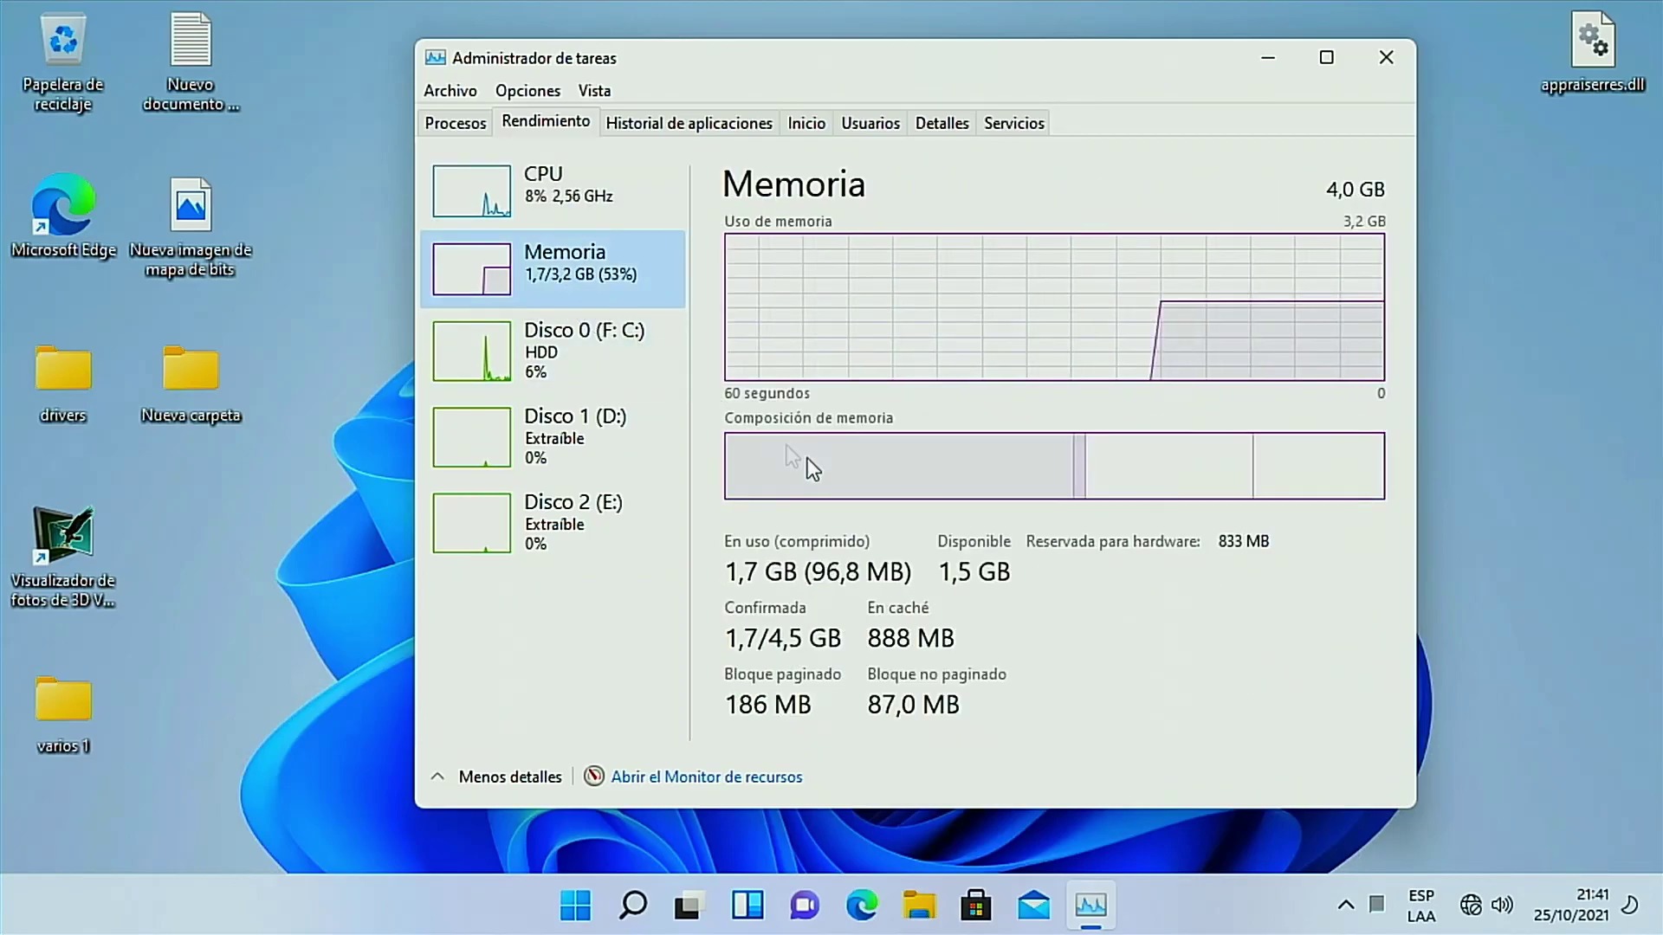
pyautogui.click(583, 375)
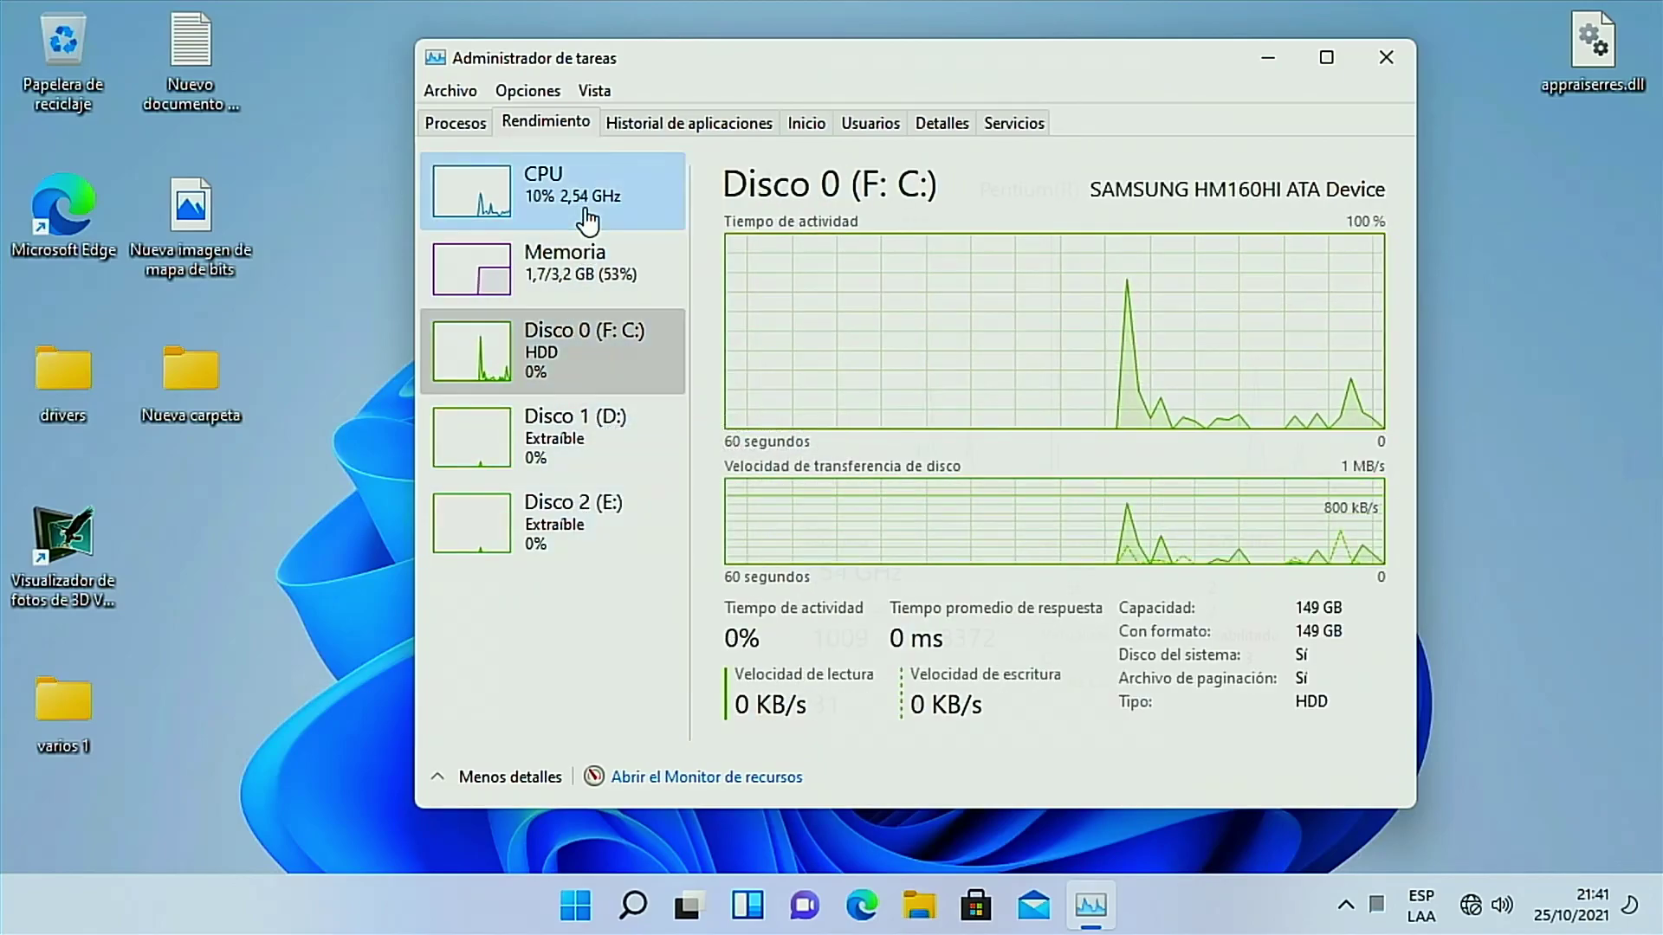
pyautogui.click(587, 218)
pyautogui.click(446, 123)
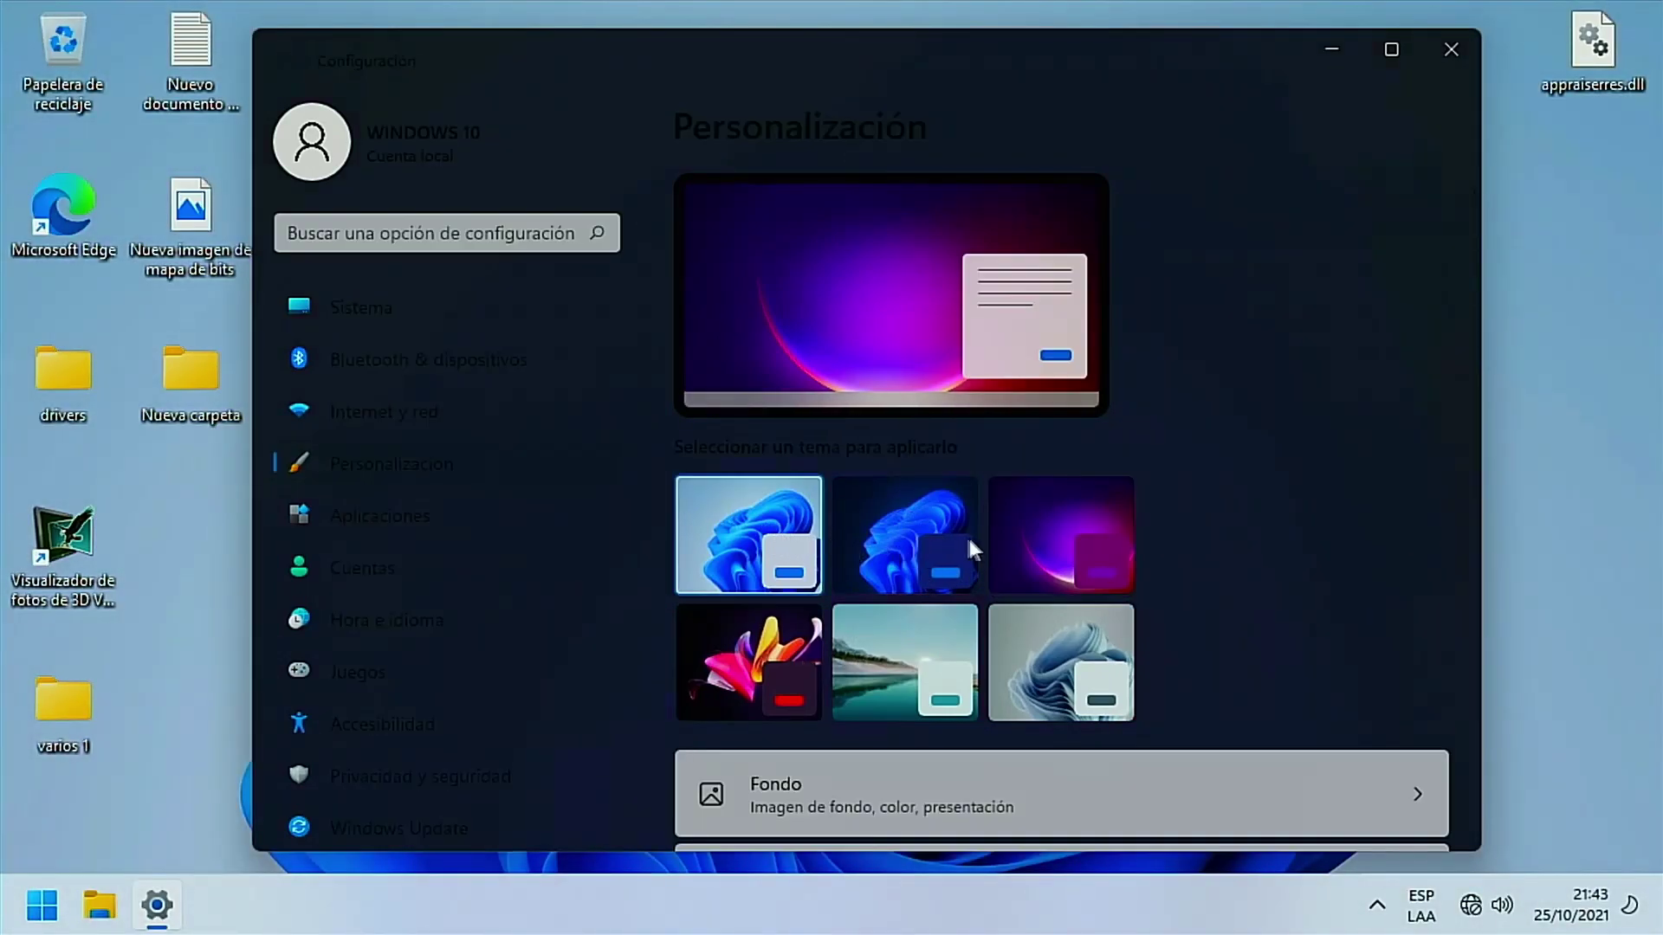
# Try the dark blue Windows, purple glow, Movimiento capturado and lake landscape themes, and minimize the settings
pyautogui.click(931, 539)
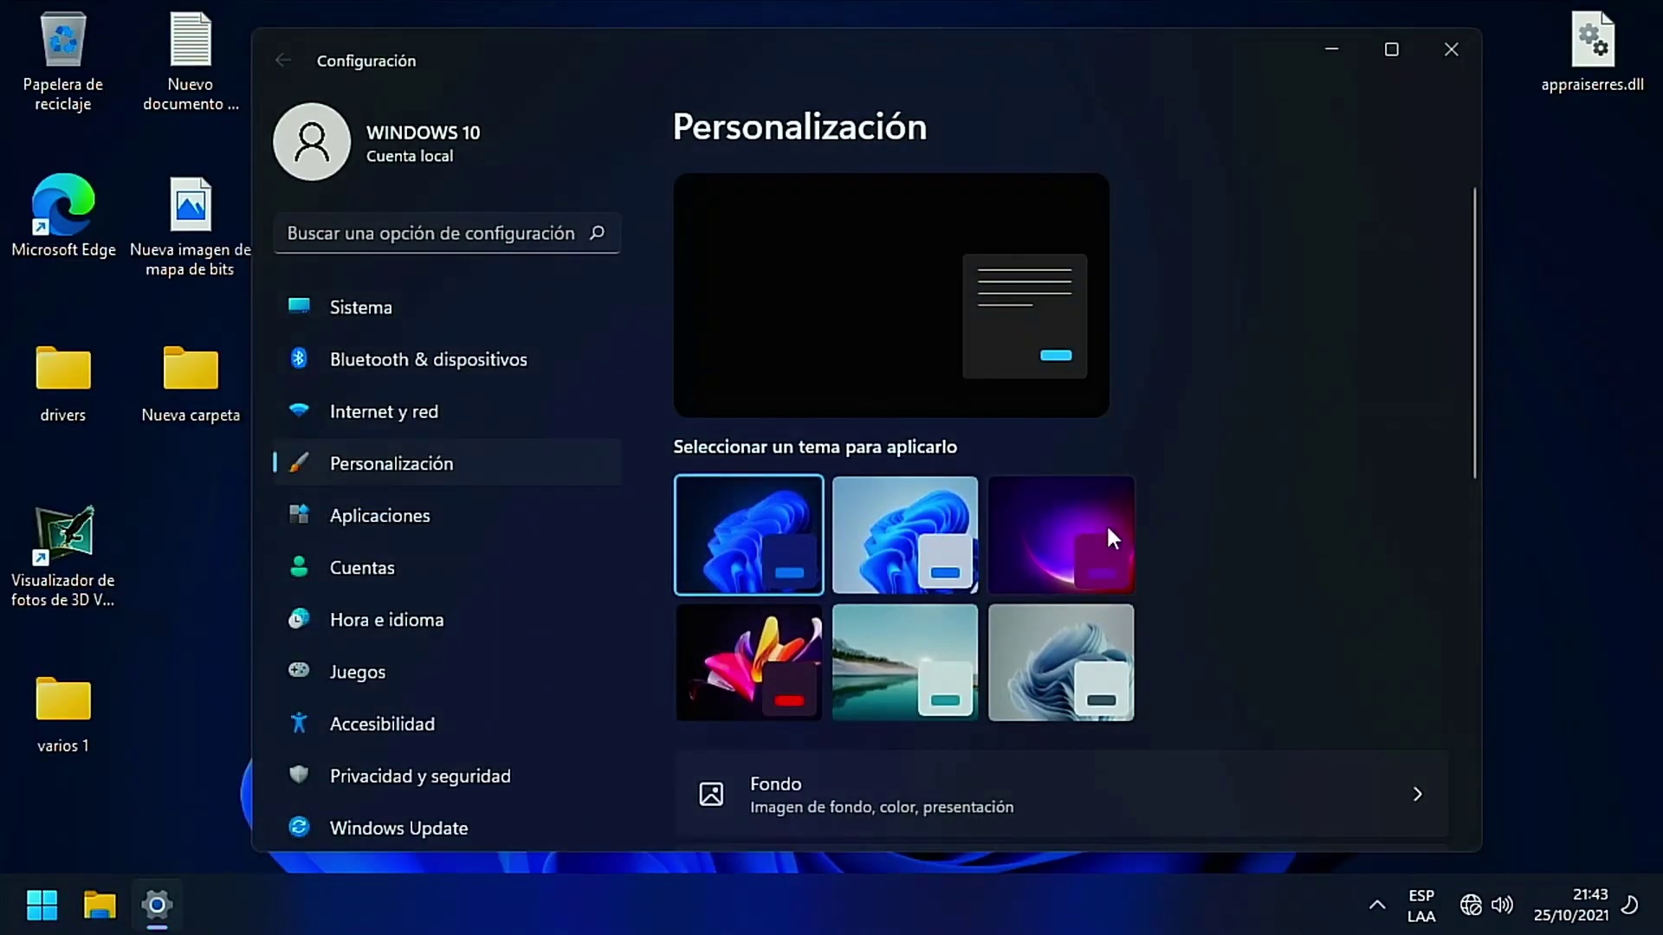
pyautogui.click(1108, 529)
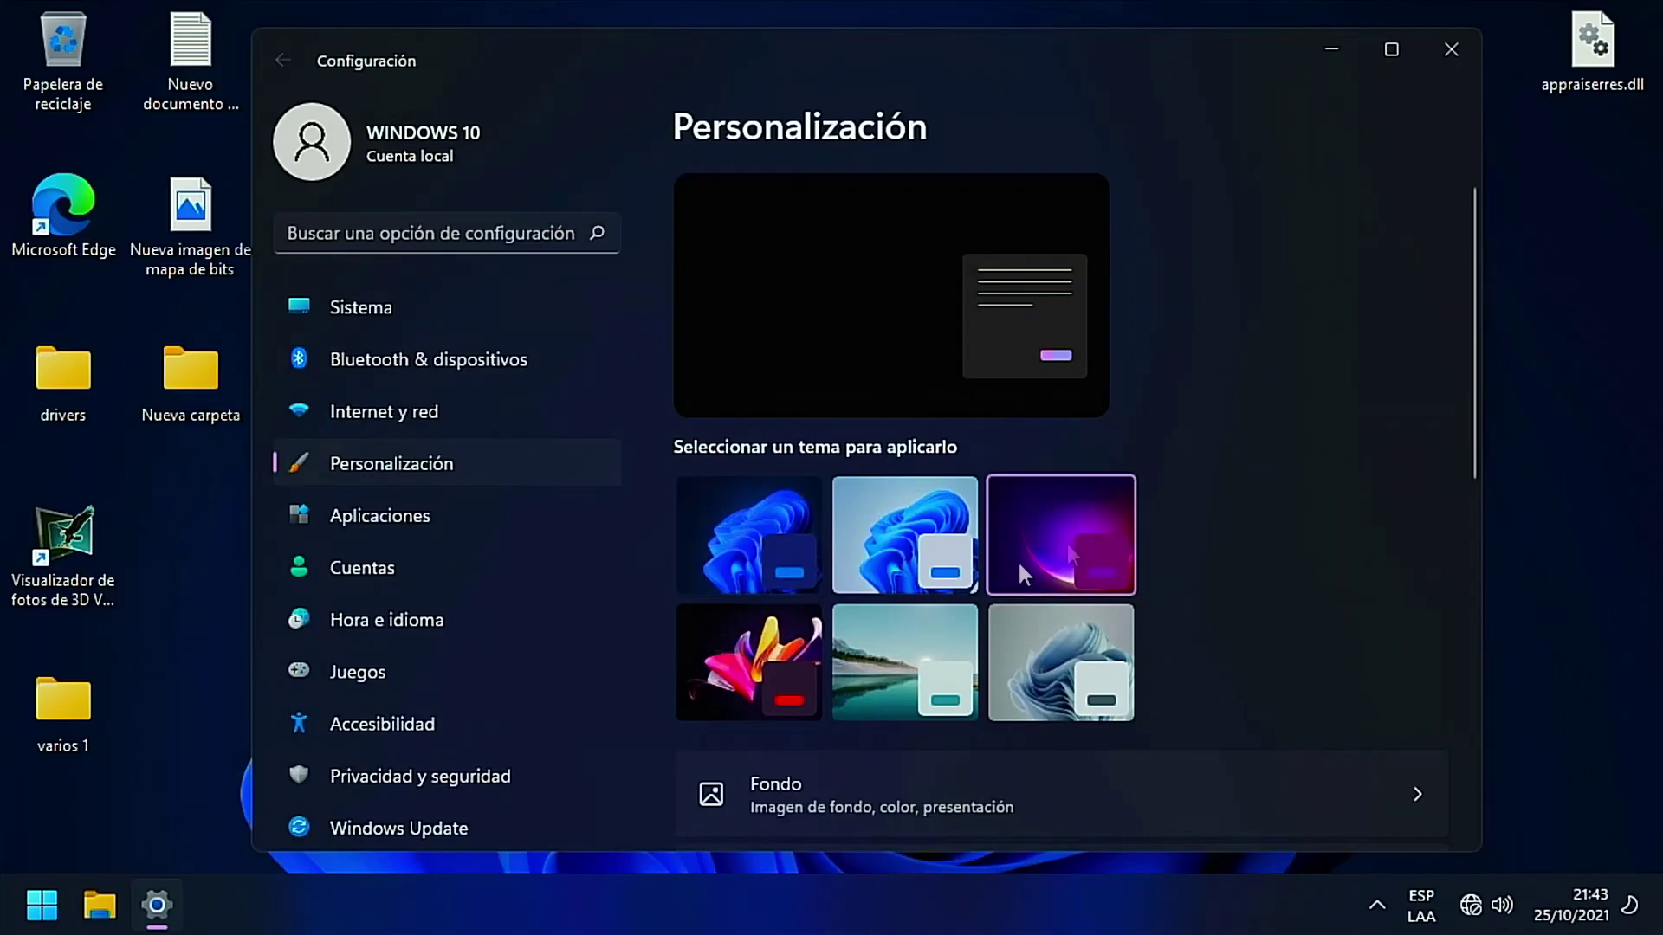
pyautogui.click(792, 657)
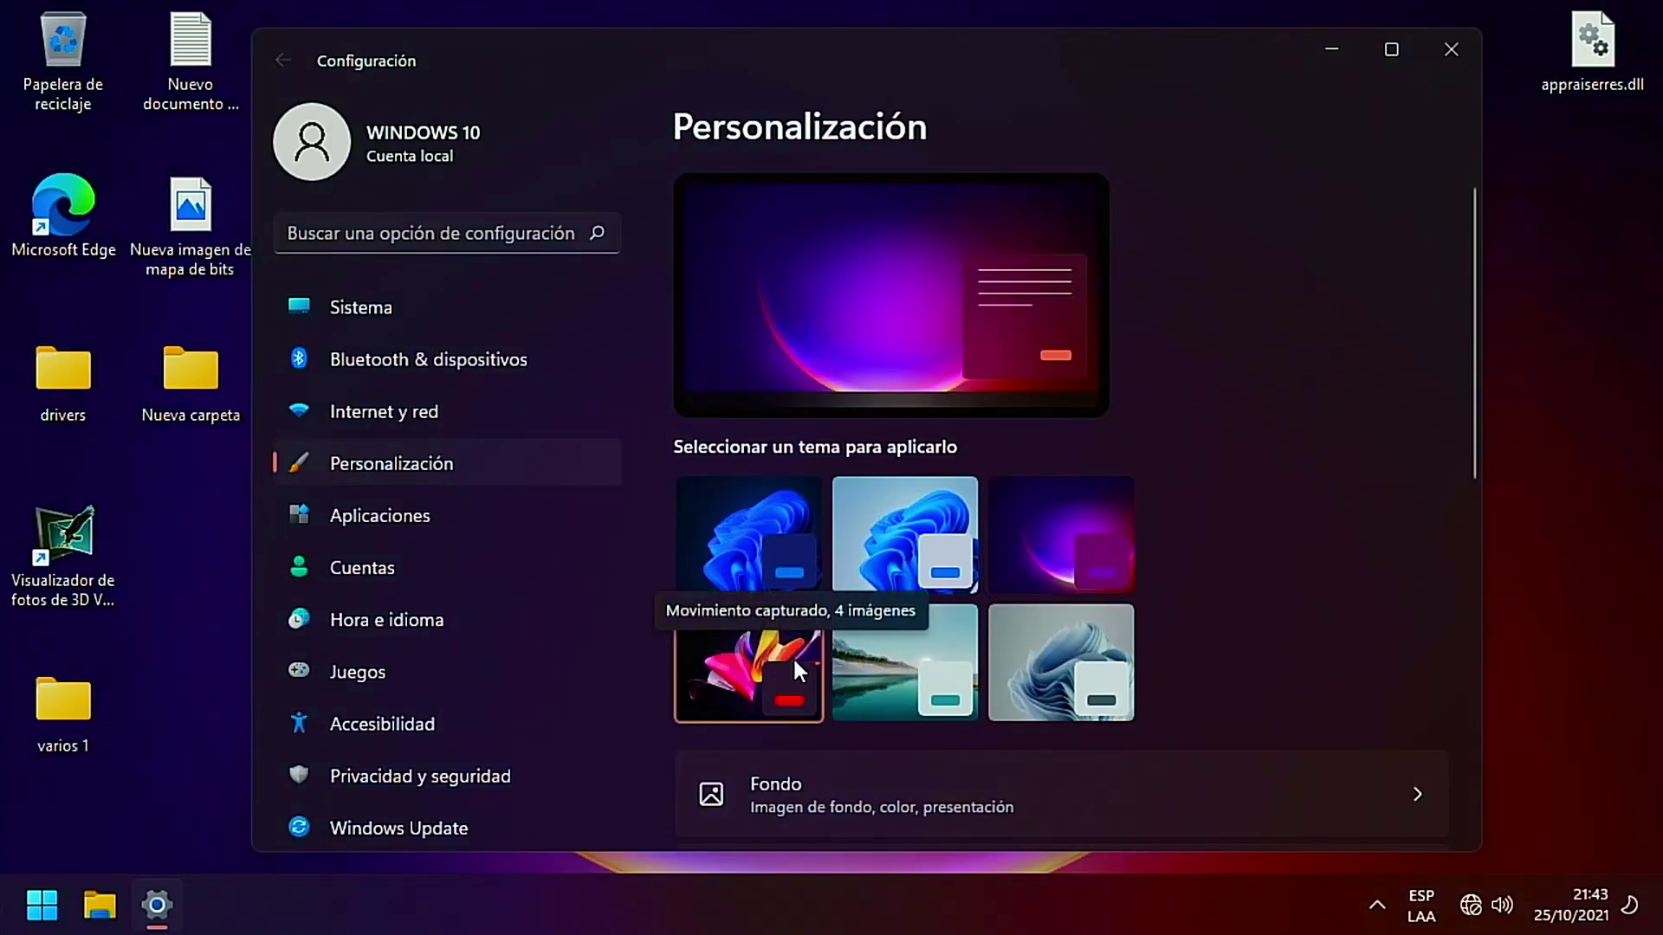
pyautogui.click(899, 651)
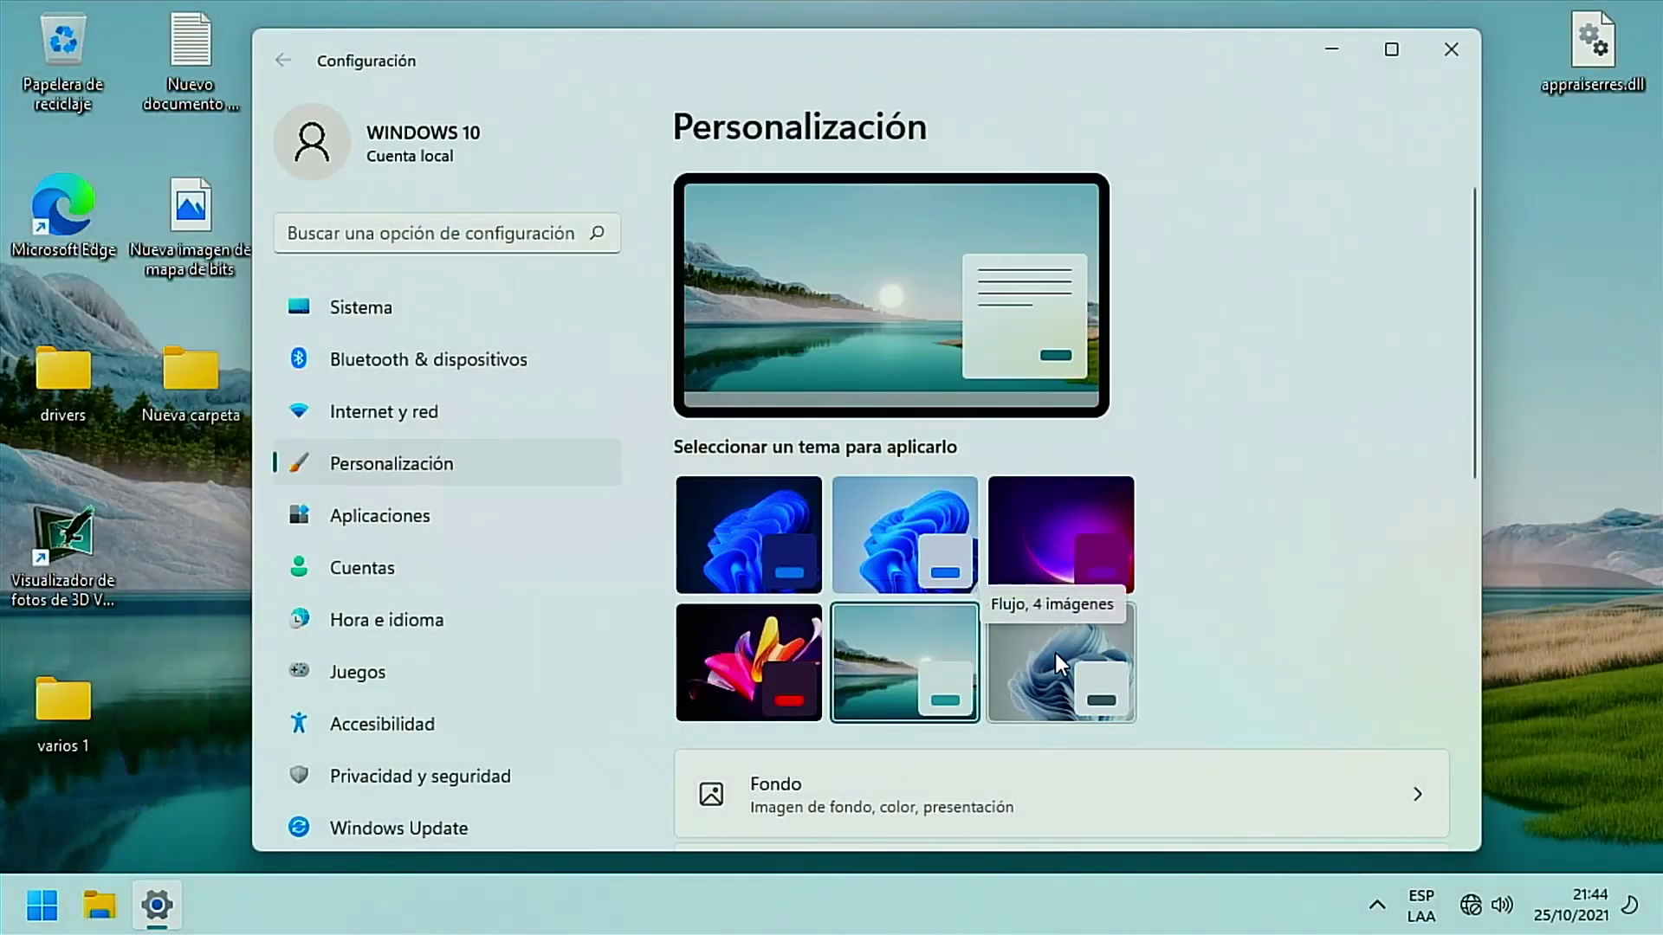
pyautogui.click(1339, 47)
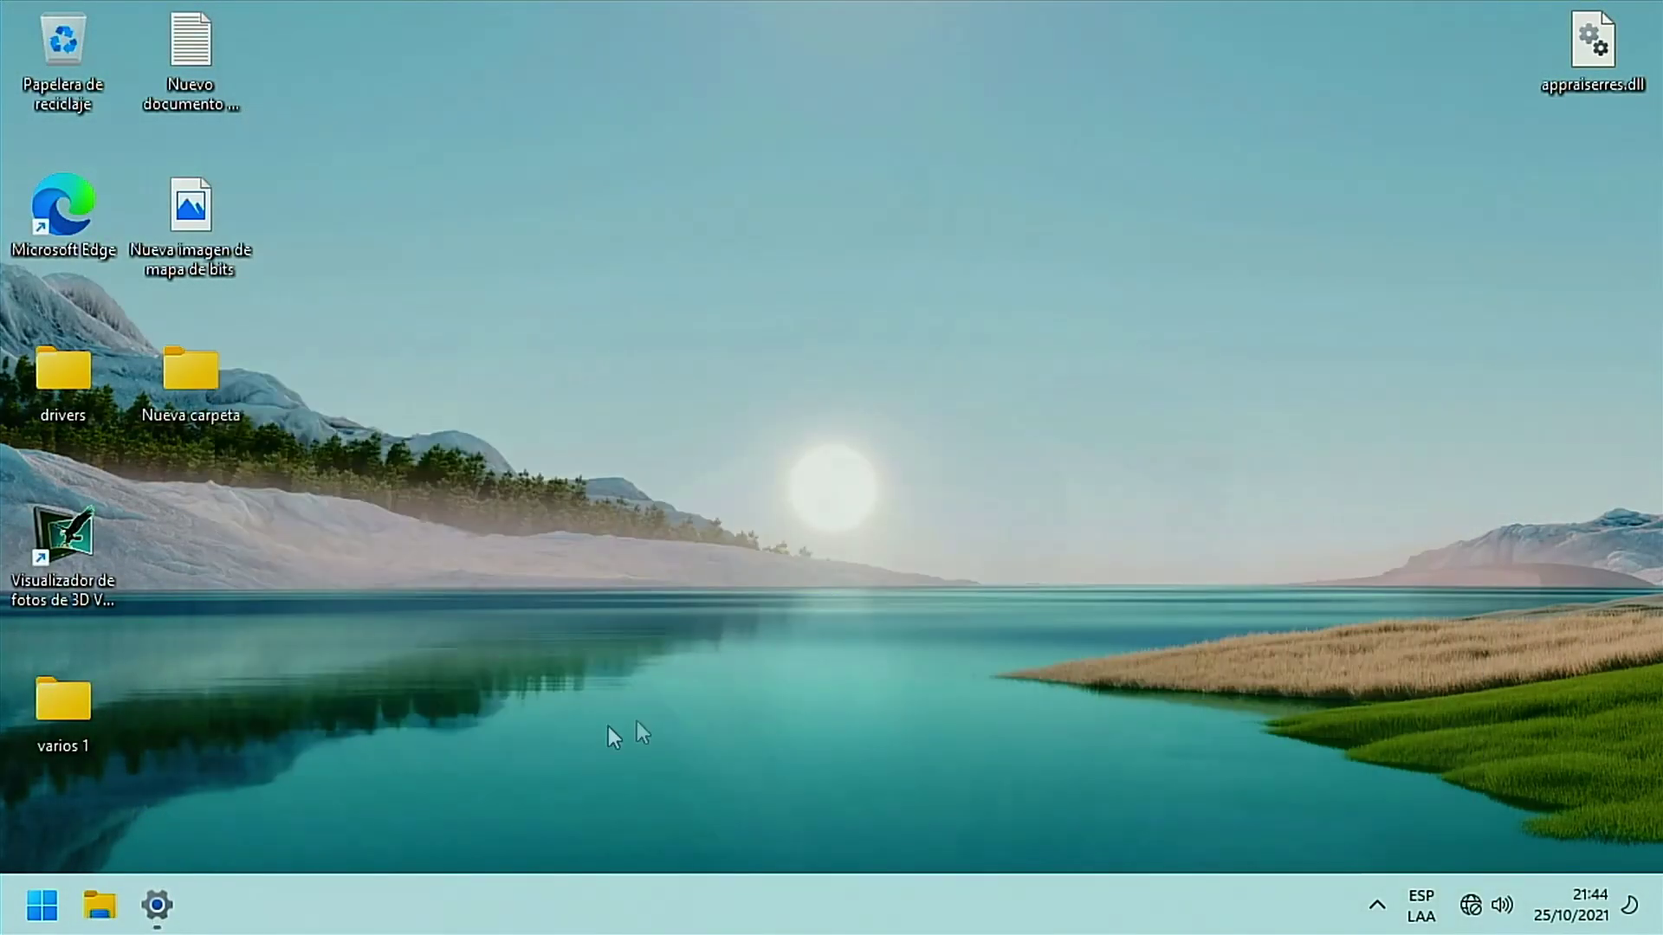
# Open Windows Update in the settings, download the available updates and install them
pyautogui.rightClick(42, 906)
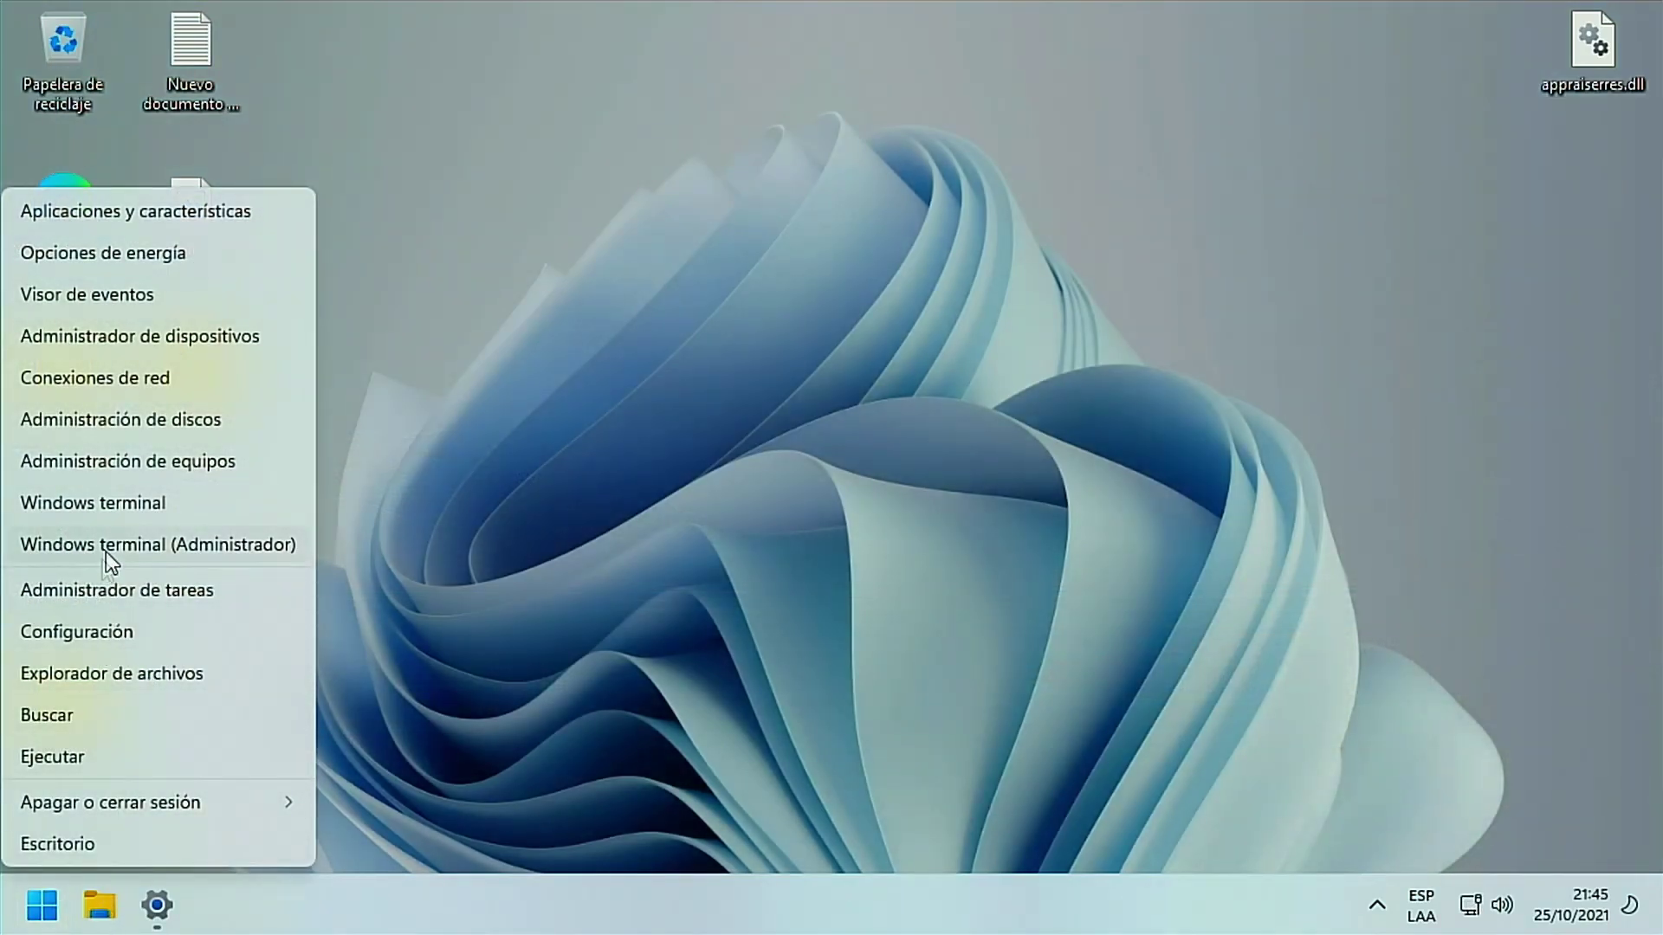
pyautogui.click(90, 634)
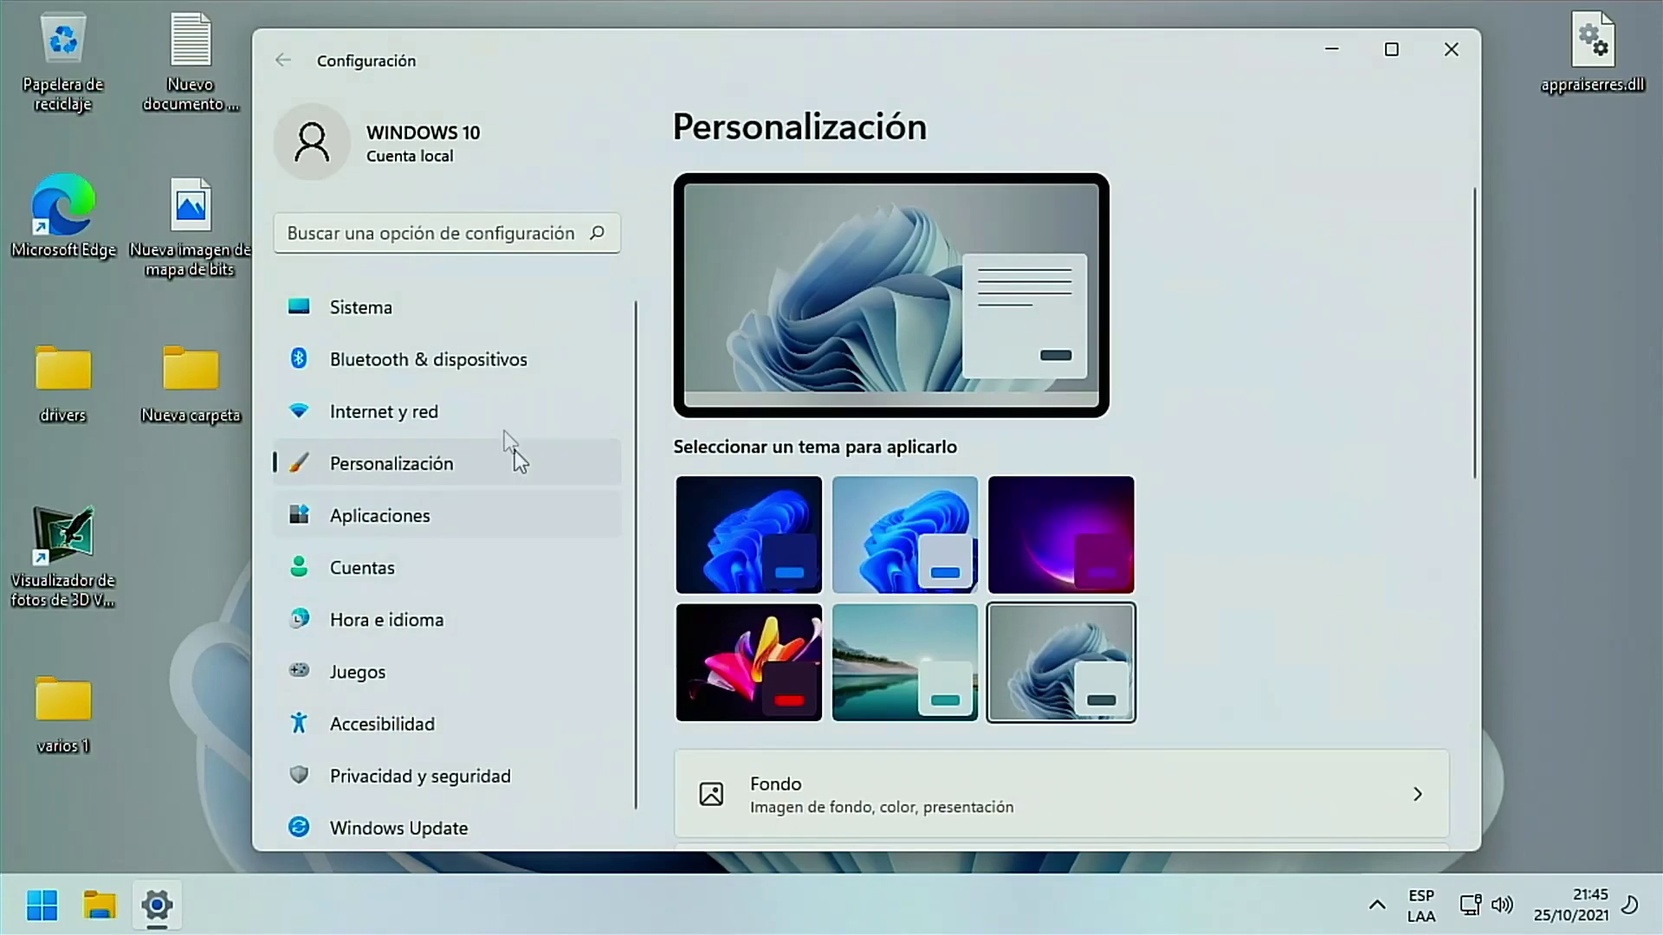
pyautogui.scroll(-1, 386, 731)
pyautogui.click(433, 814)
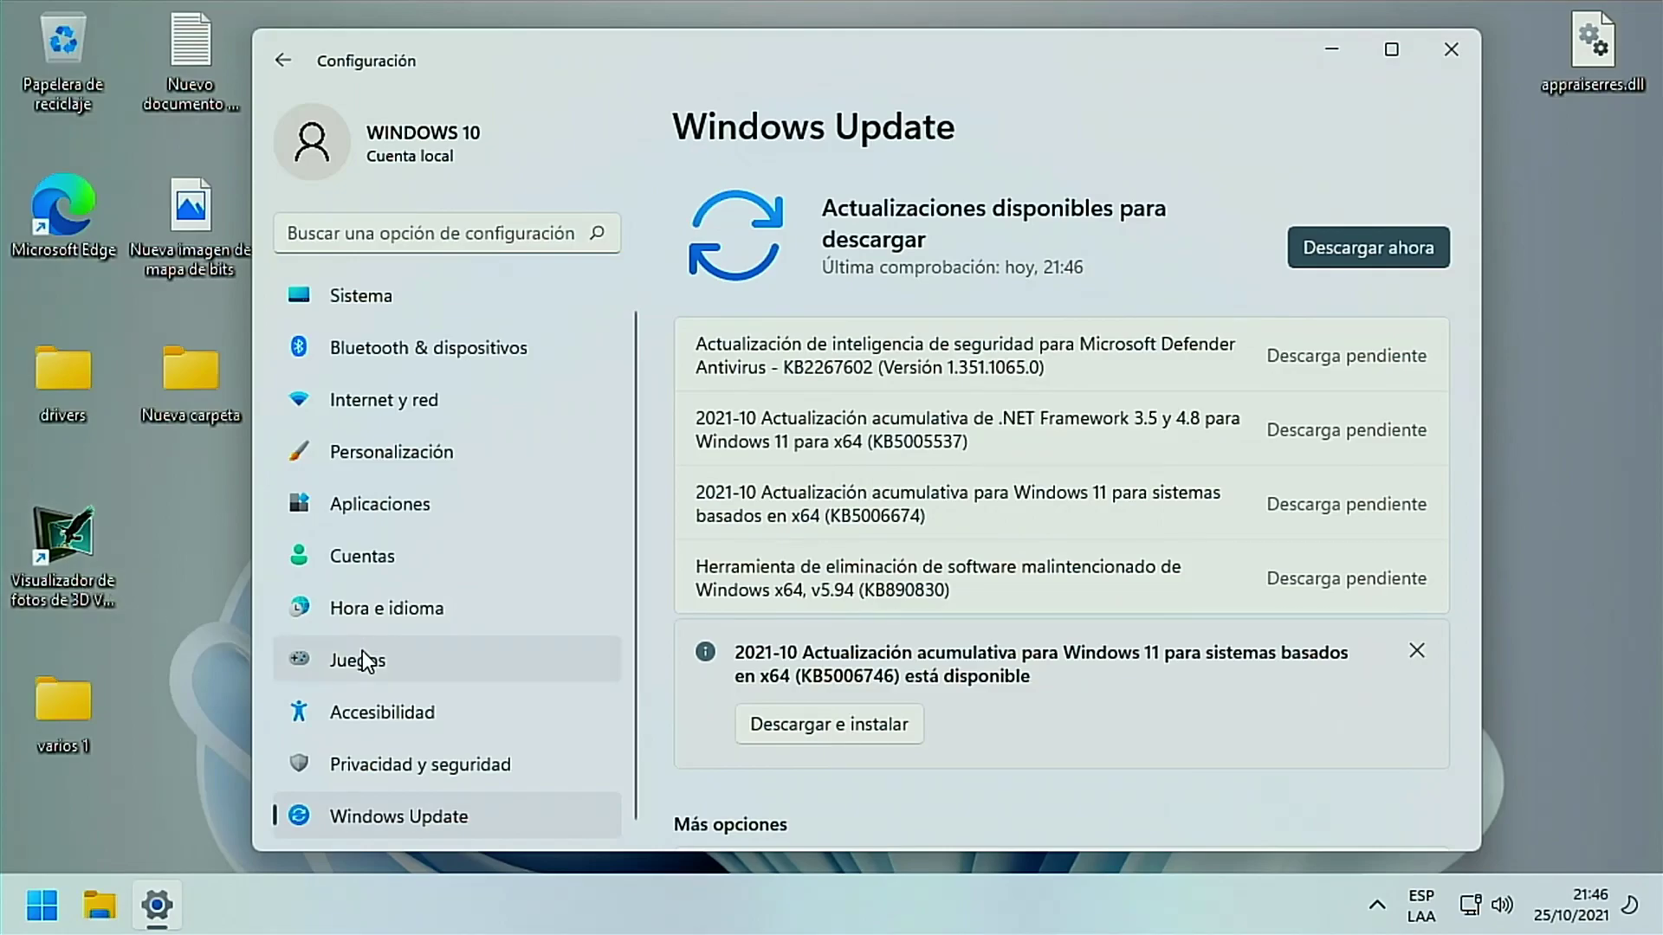
pyautogui.click(1299, 256)
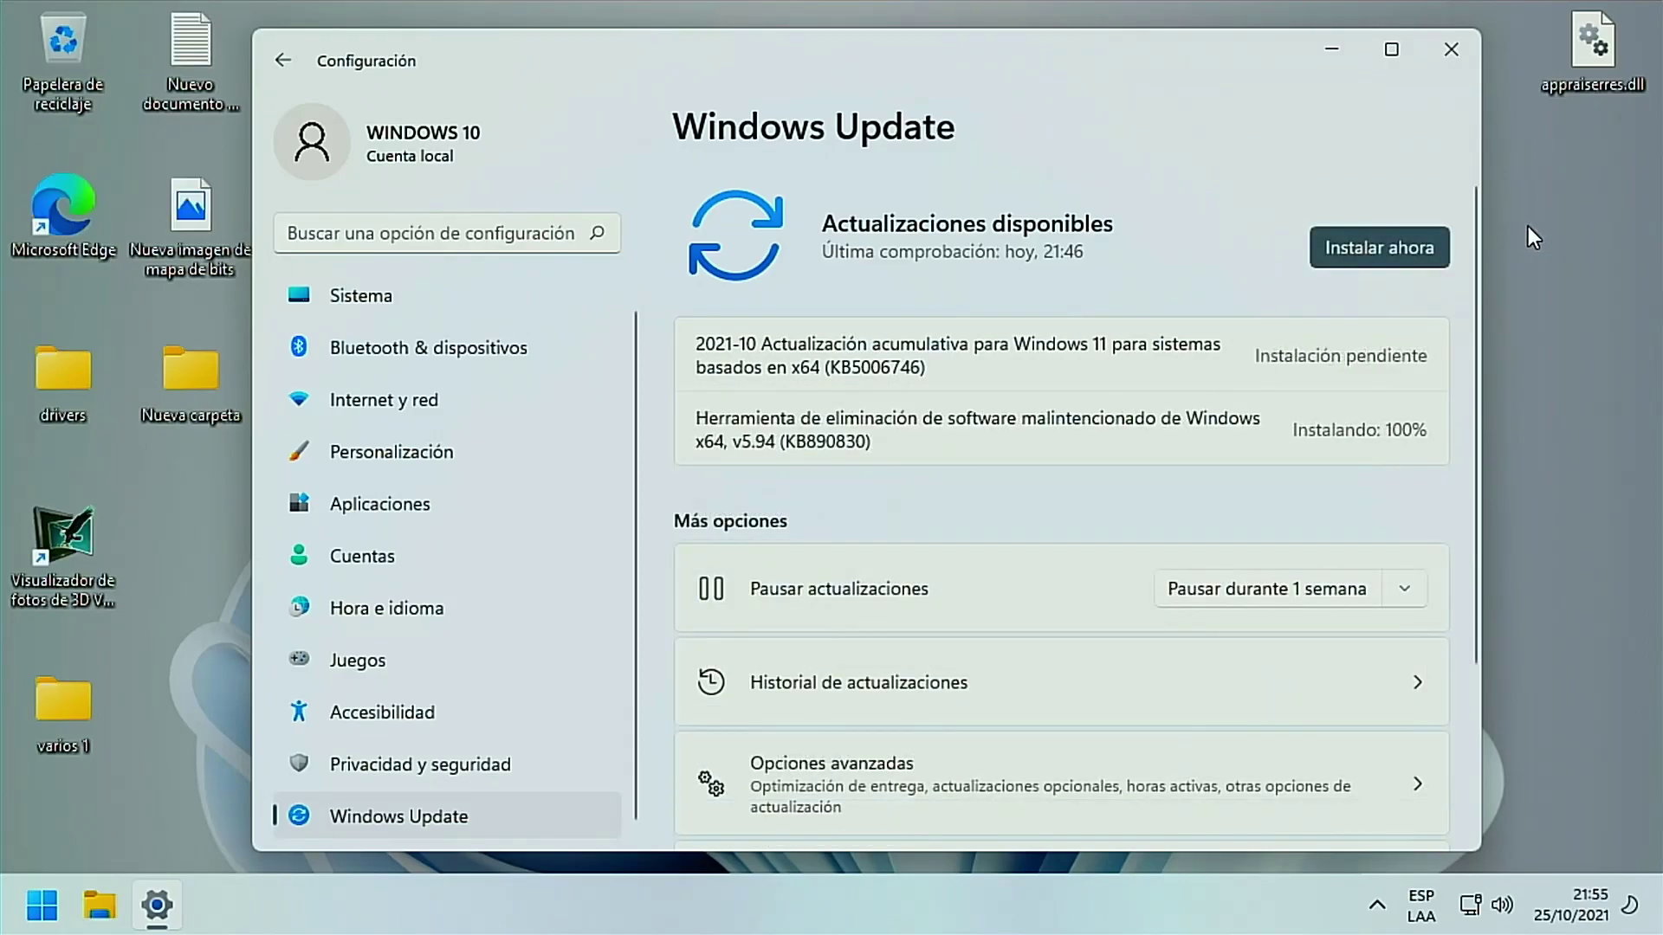
pyautogui.click(1379, 252)
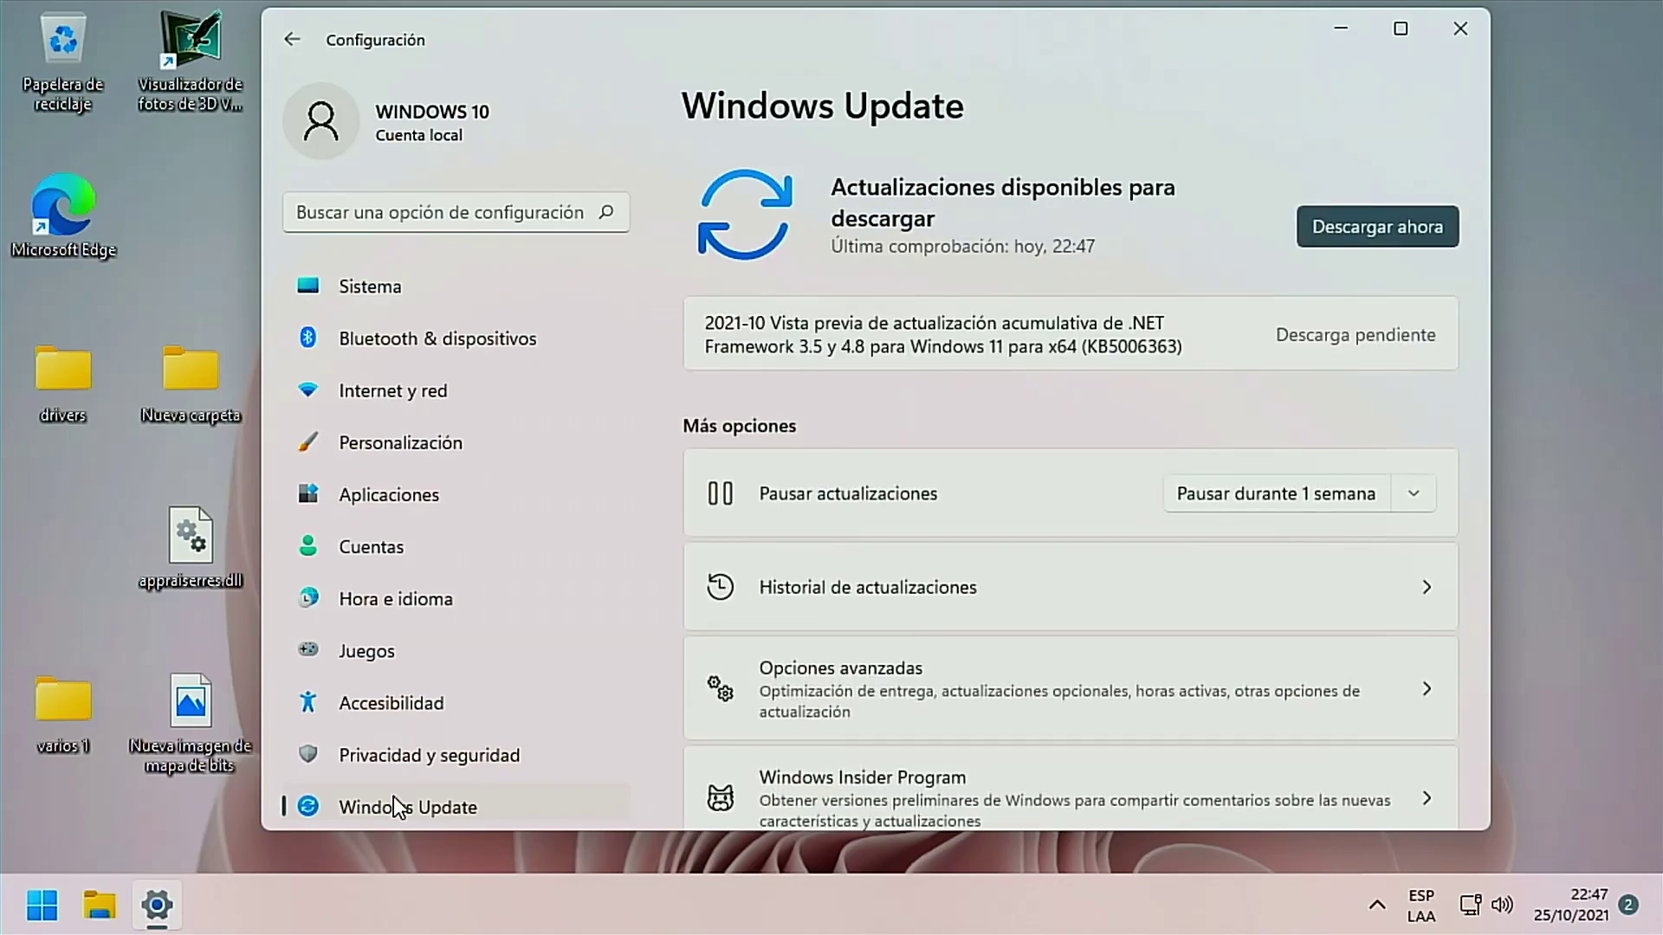
# Download the .NET Framework 3.5 and 4.8 preview update (KB5006363), and check again for updates
pyautogui.click(1380, 226)
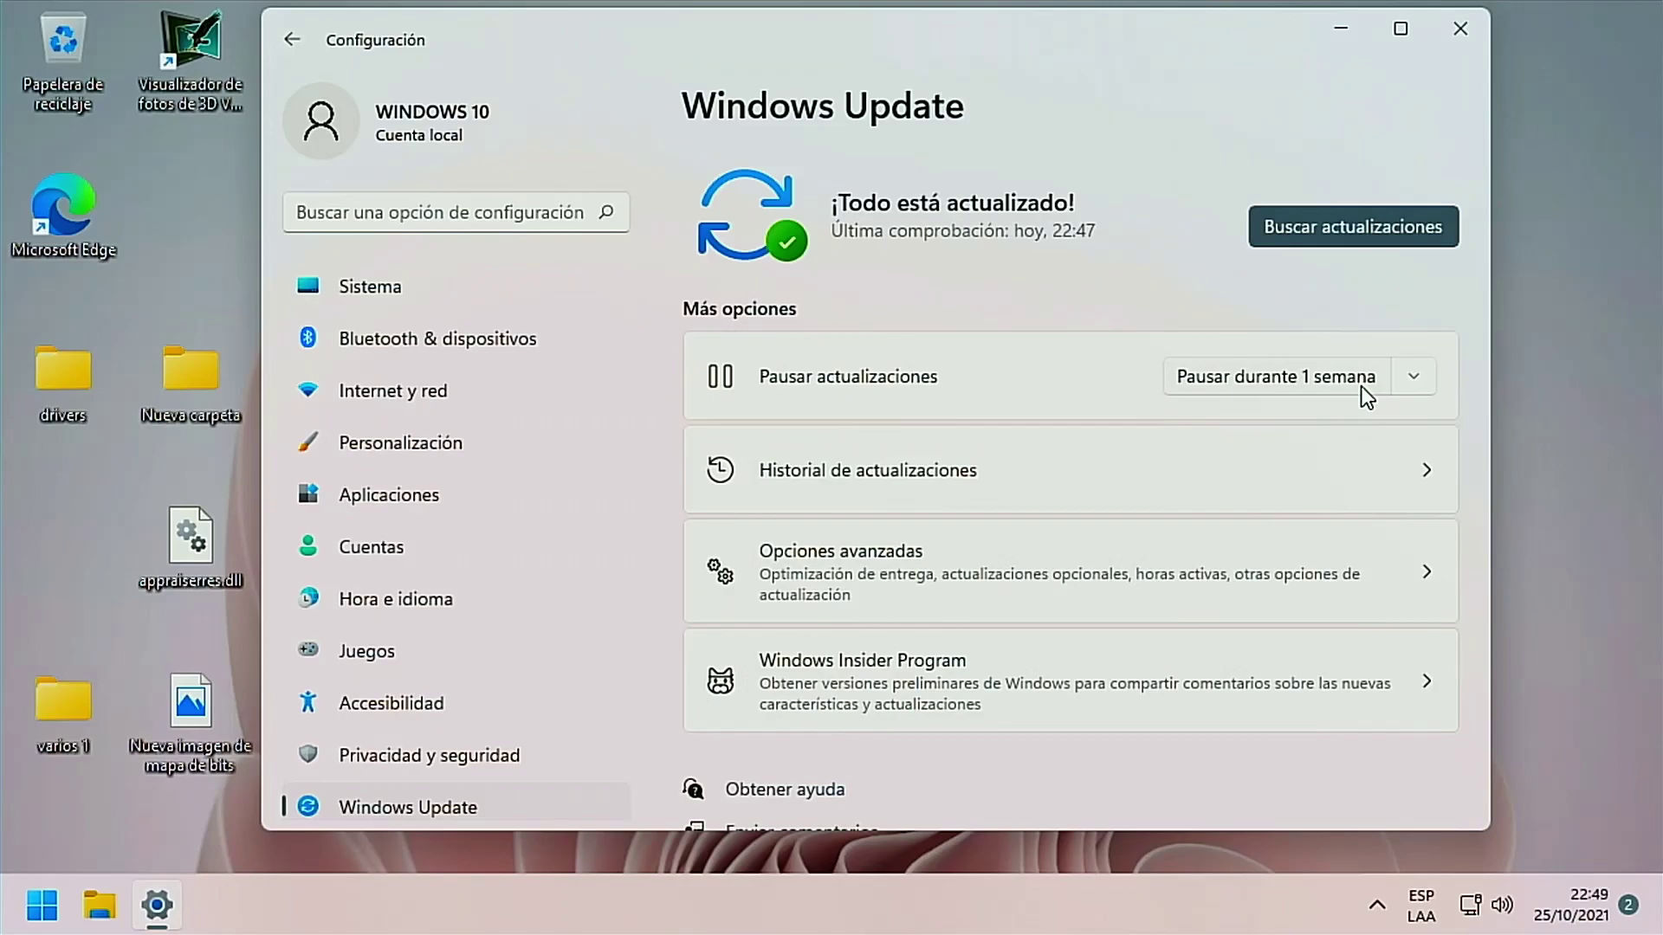
pyautogui.click(1364, 229)
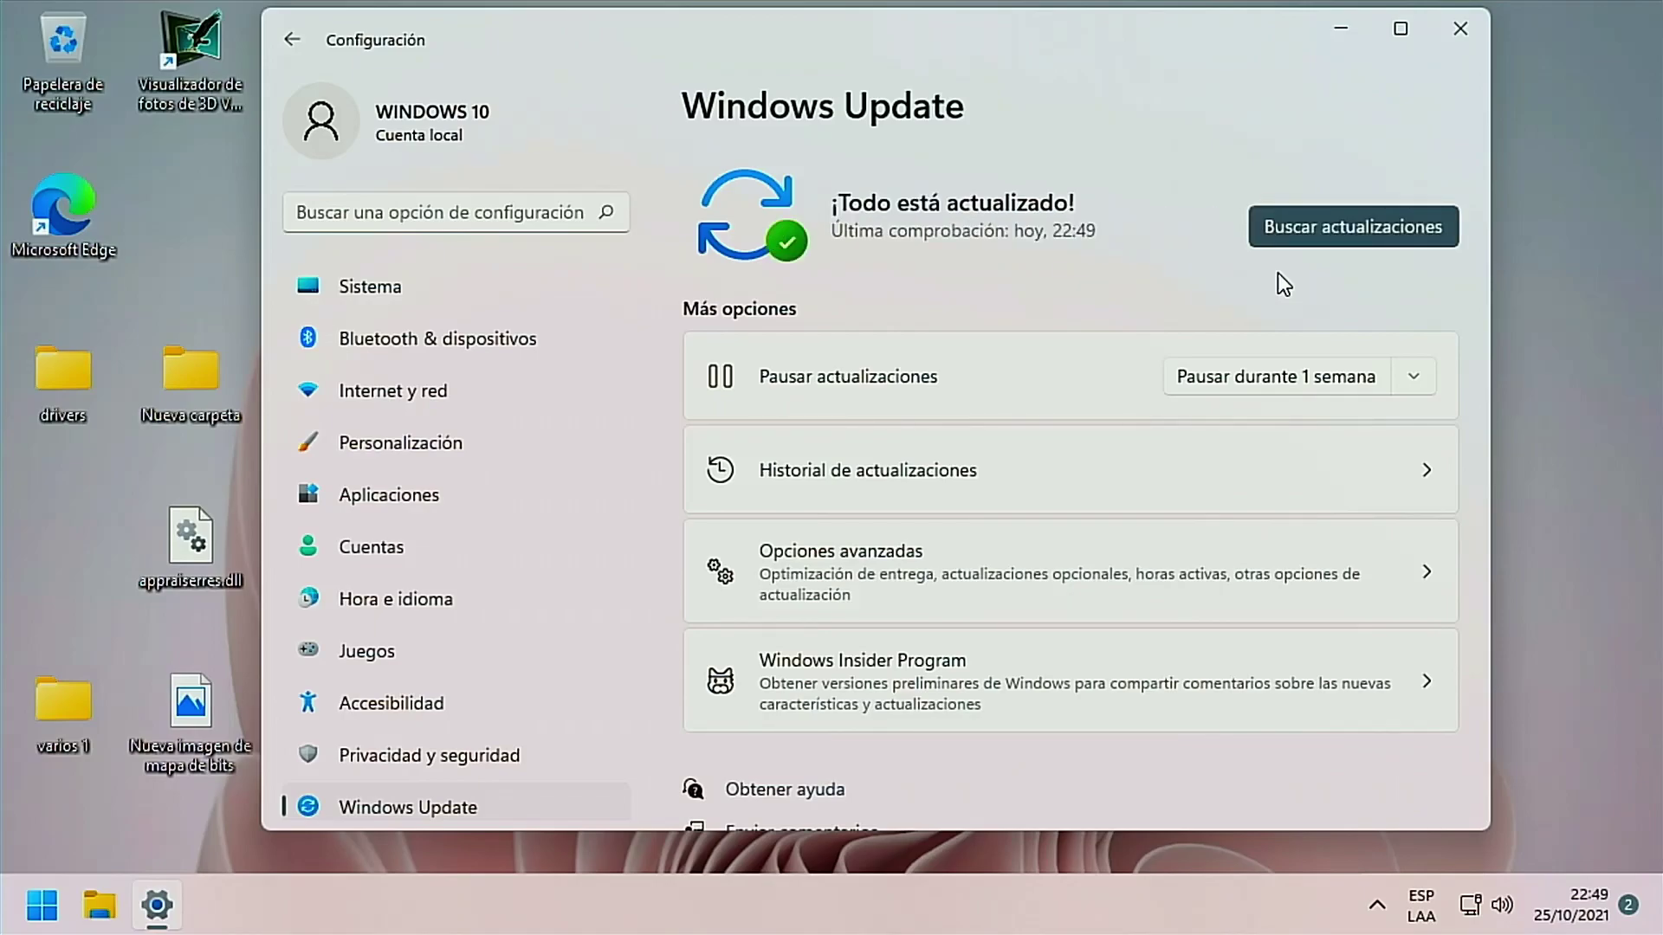
# Check Windows Update once more for available updates and close the settings
pyautogui.click(1329, 227)
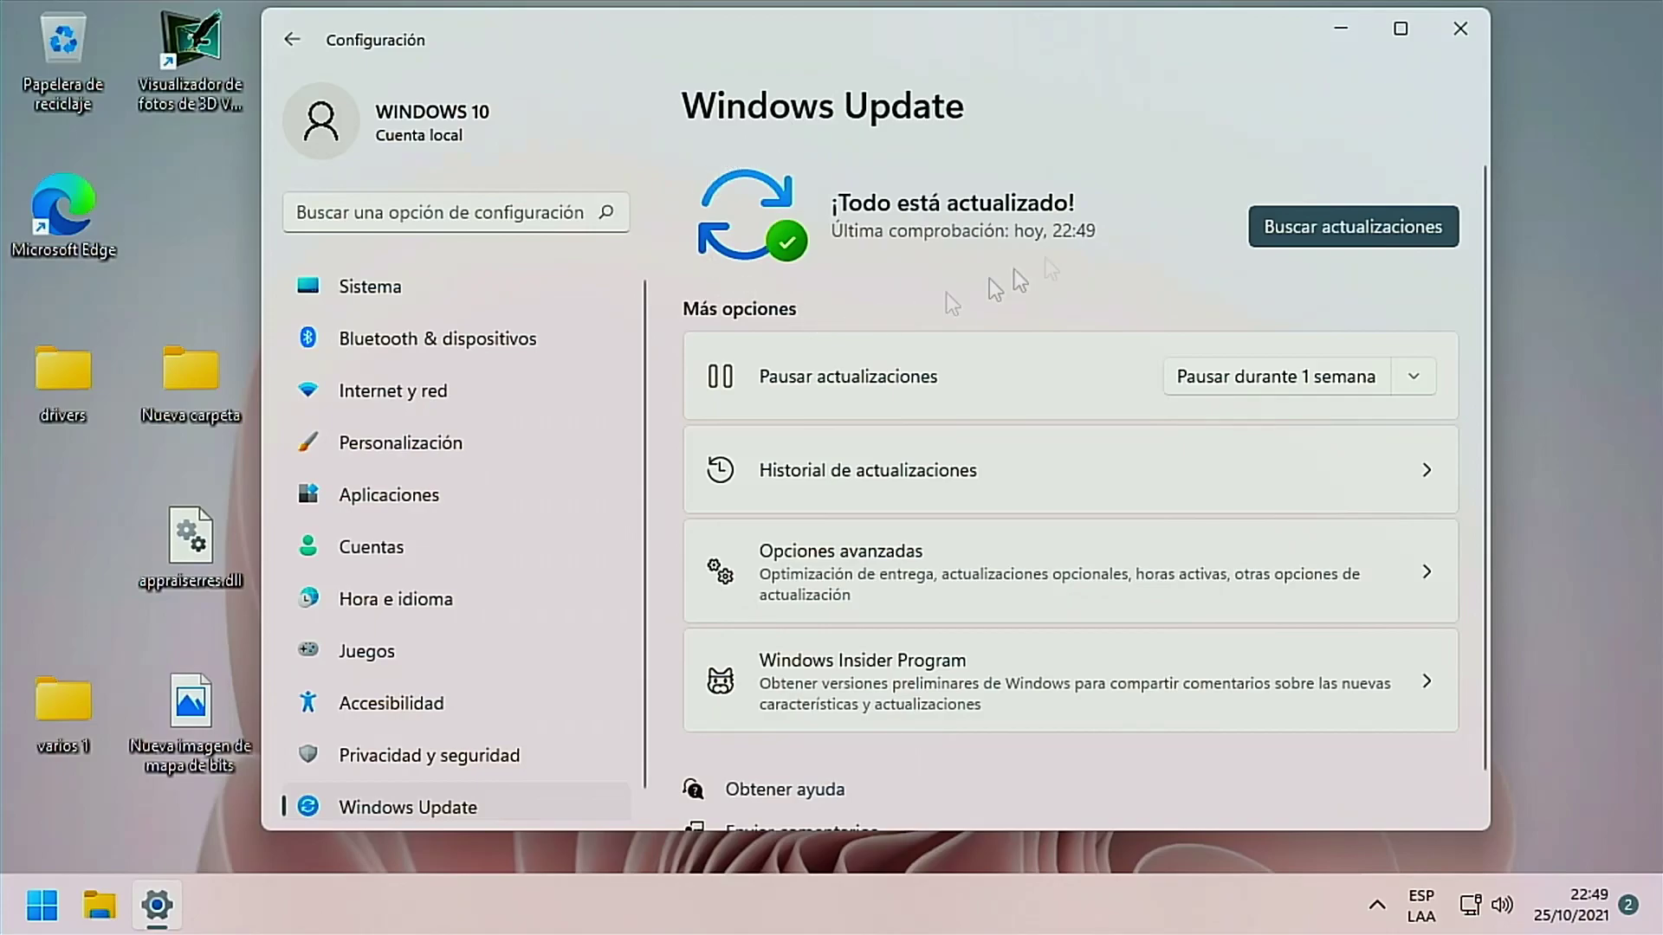
pyautogui.click(1462, 30)
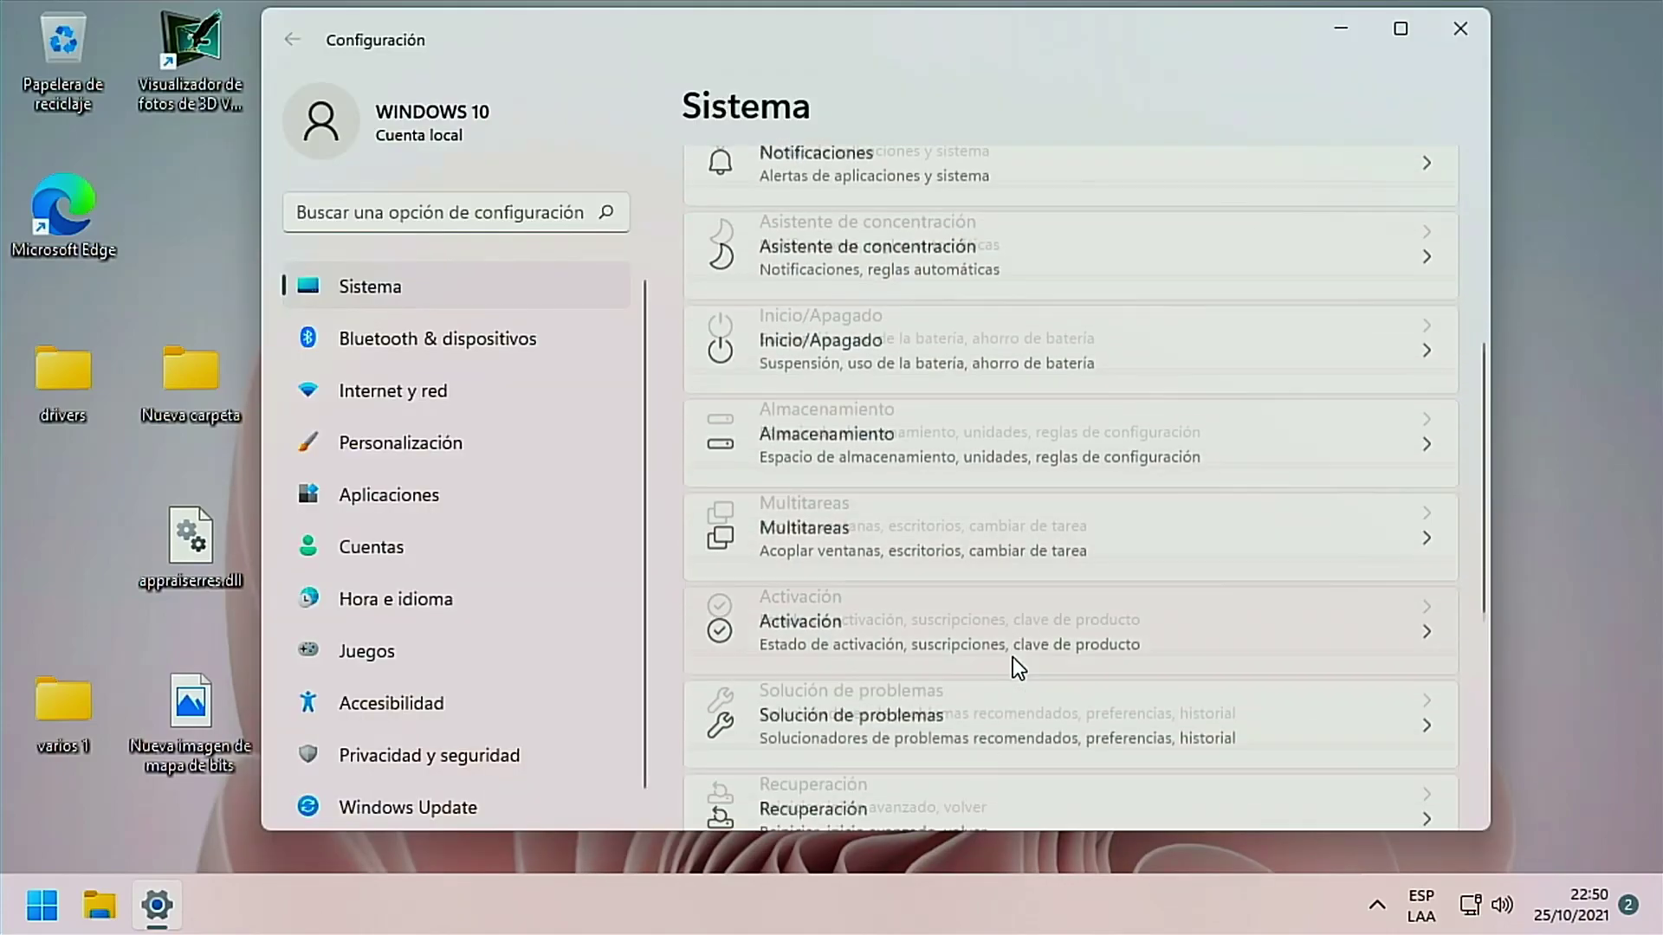
# Review the device and Windows specifications under Acerca de in the system settings, and close the settings
pyautogui.scroll(-5, 1012, 657)
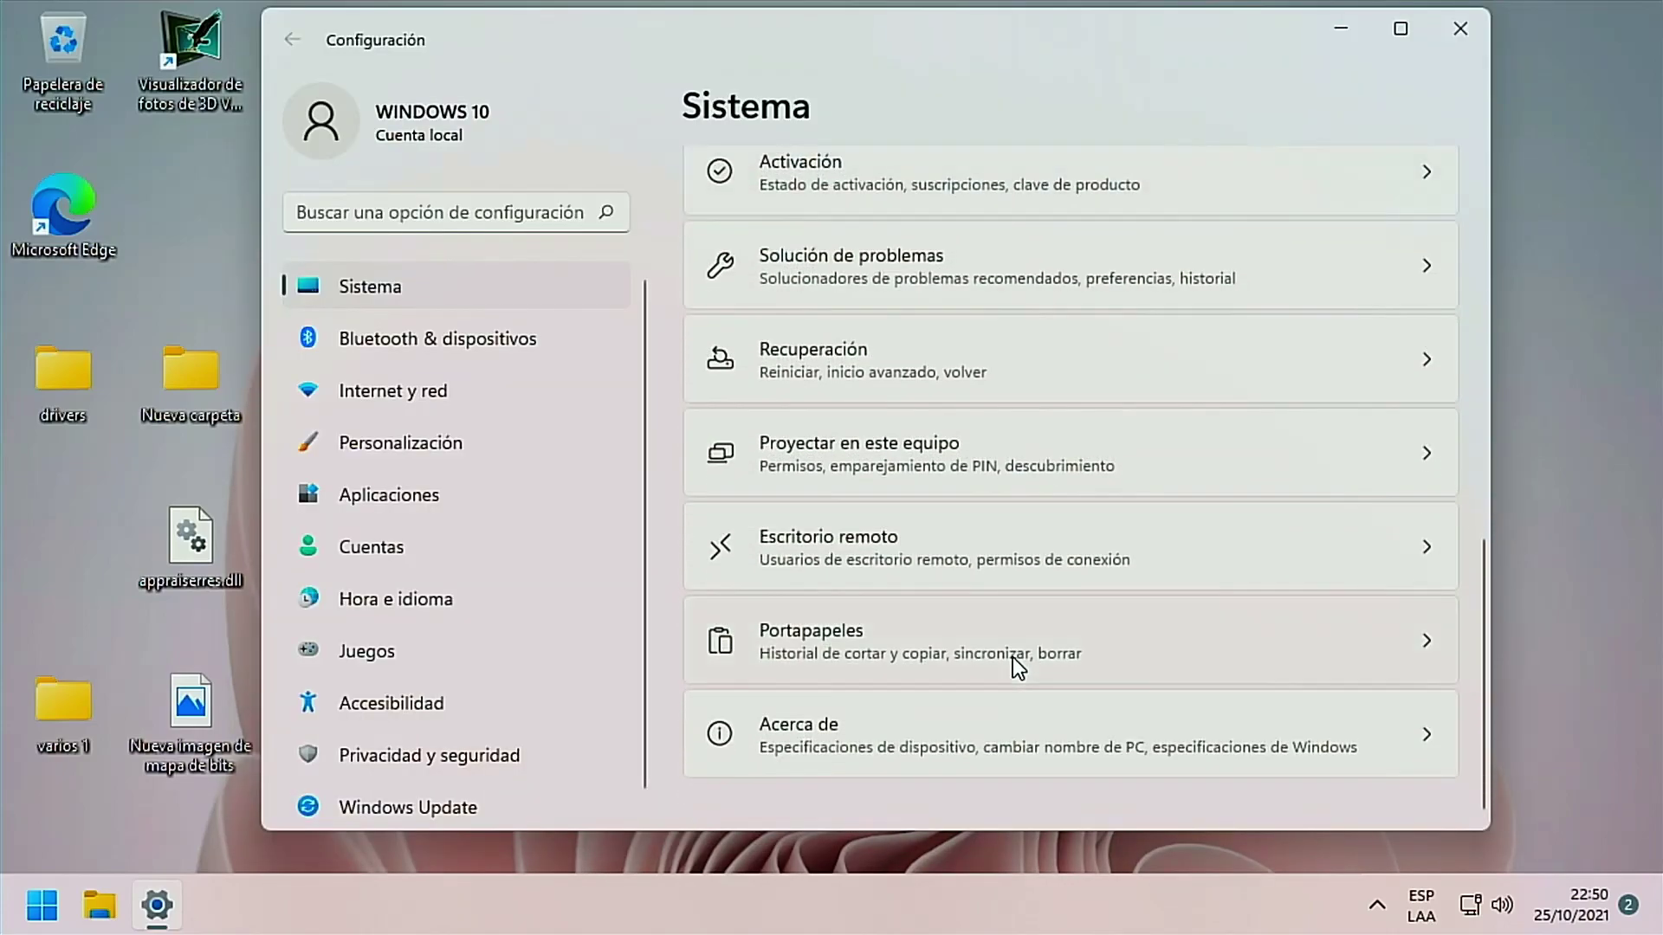
pyautogui.click(1000, 733)
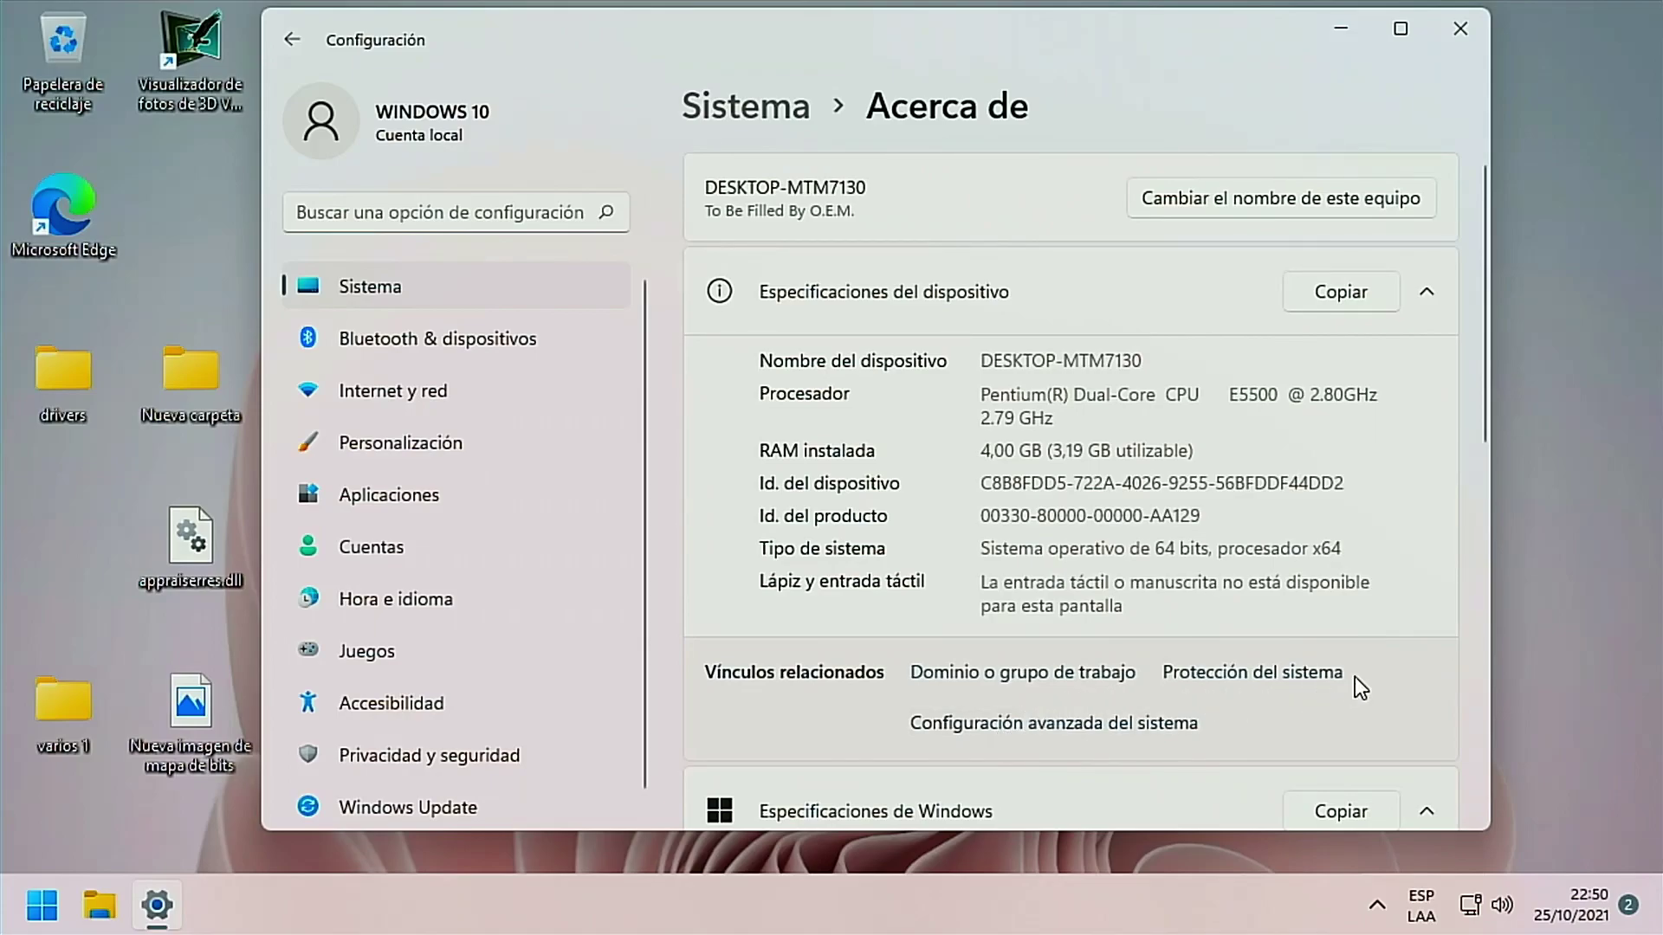
pyautogui.scroll(-5, 1393, 669)
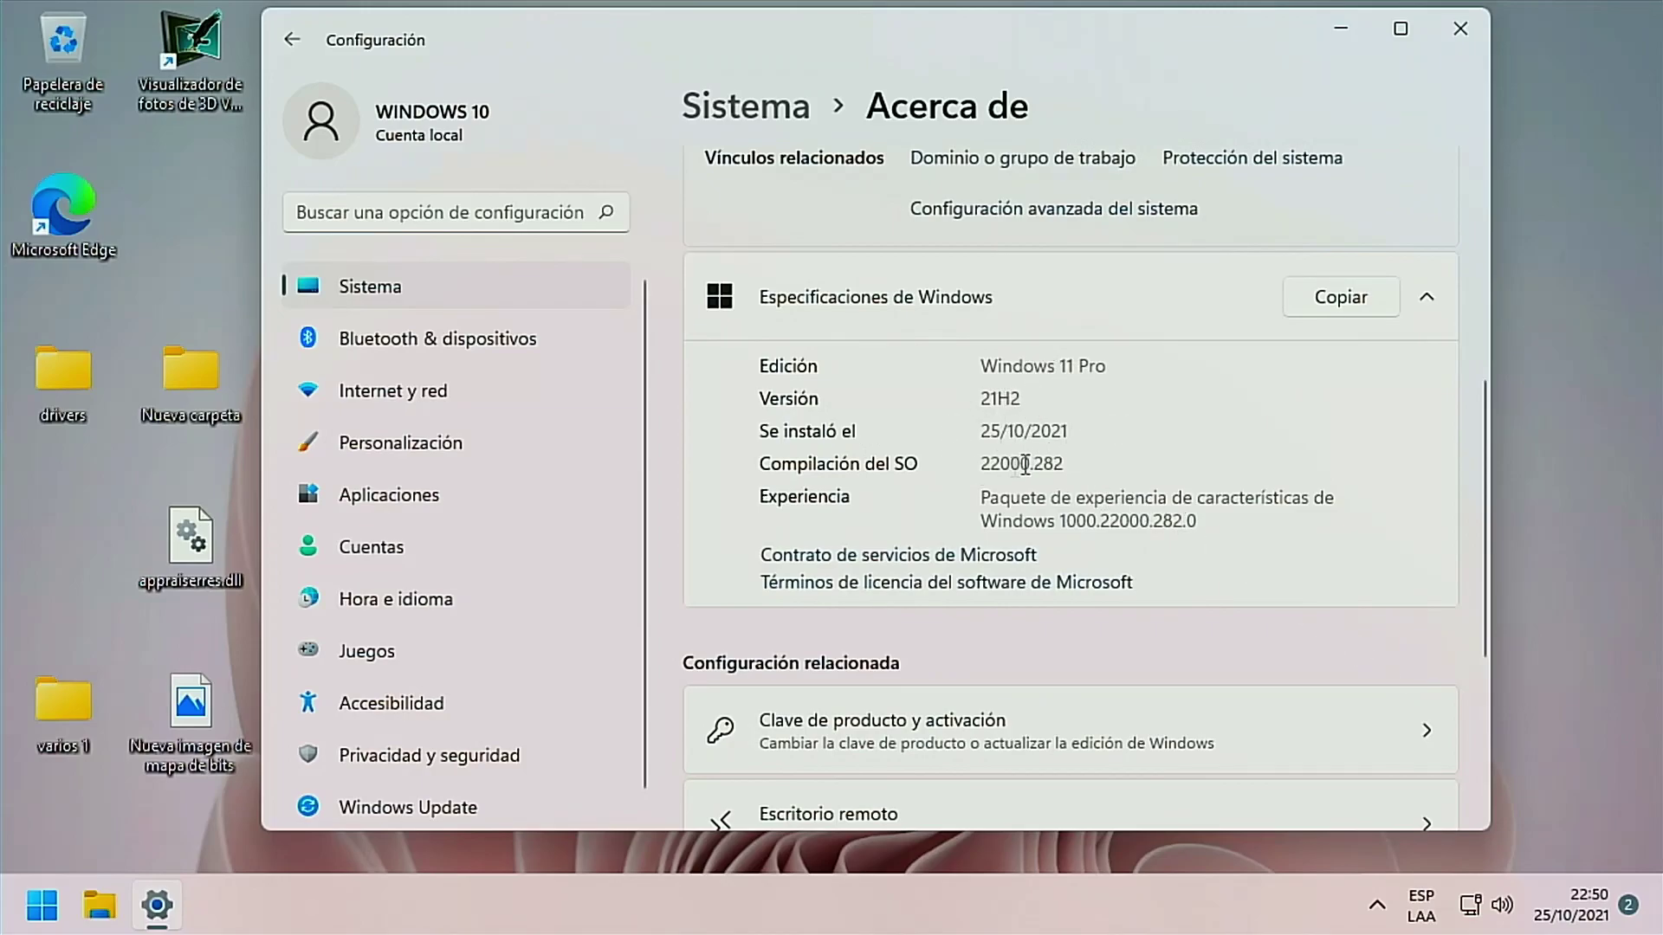
pyautogui.scroll(-3, 1203, 517)
pyautogui.scroll(8, 1202, 517)
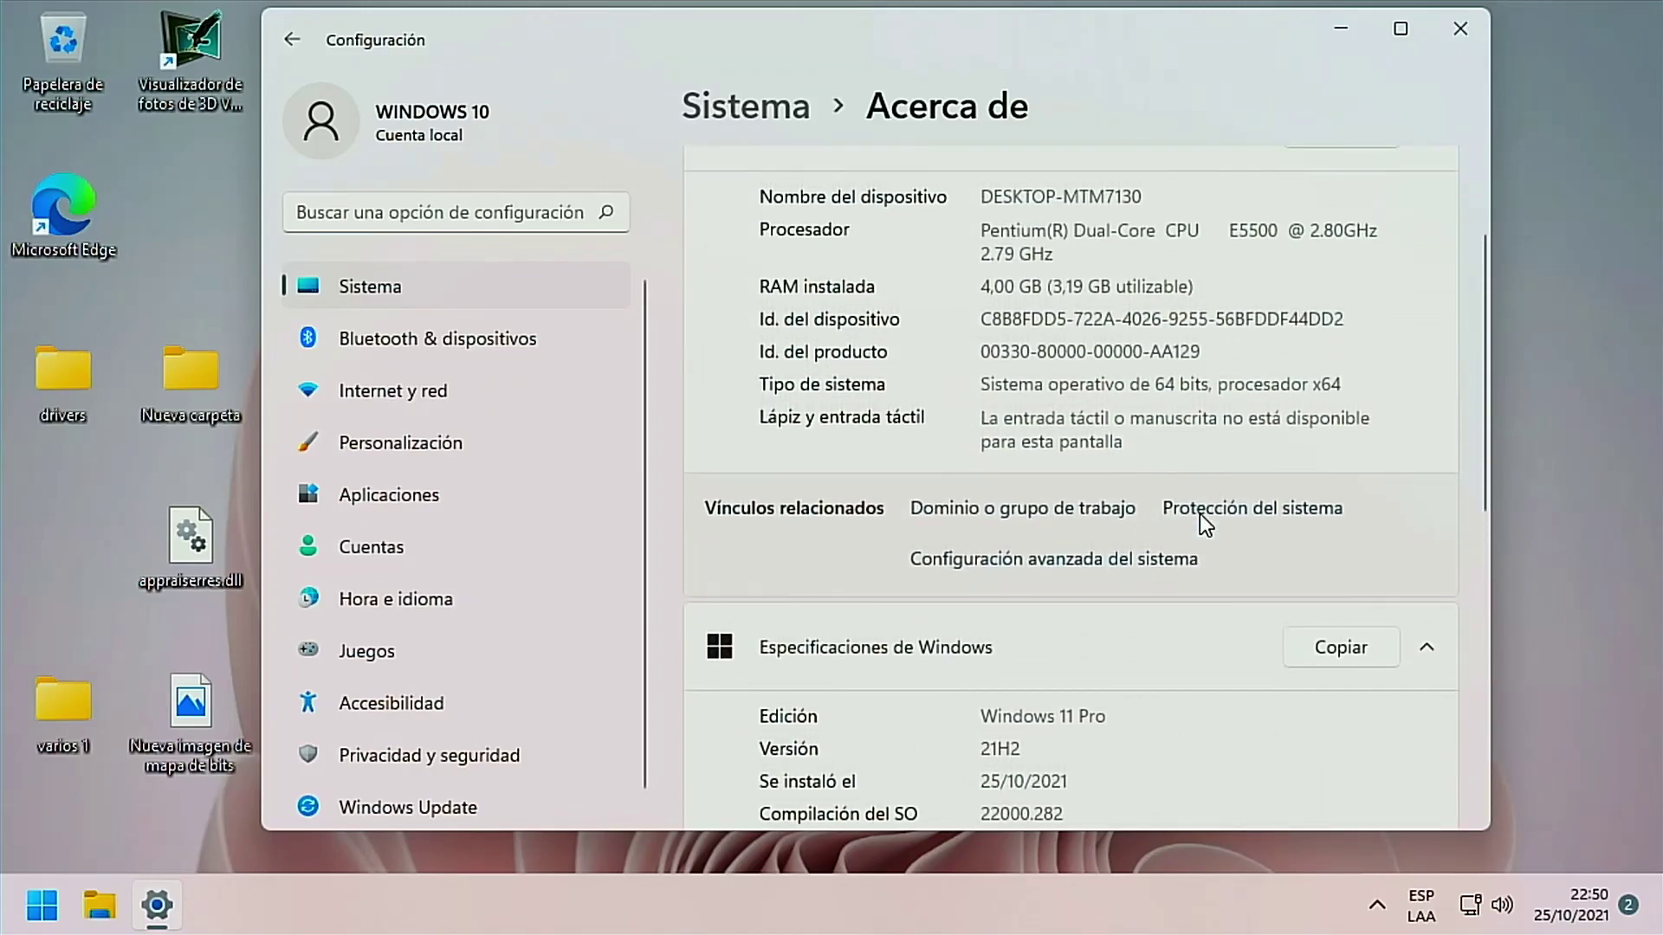
pyautogui.click(1451, 21)
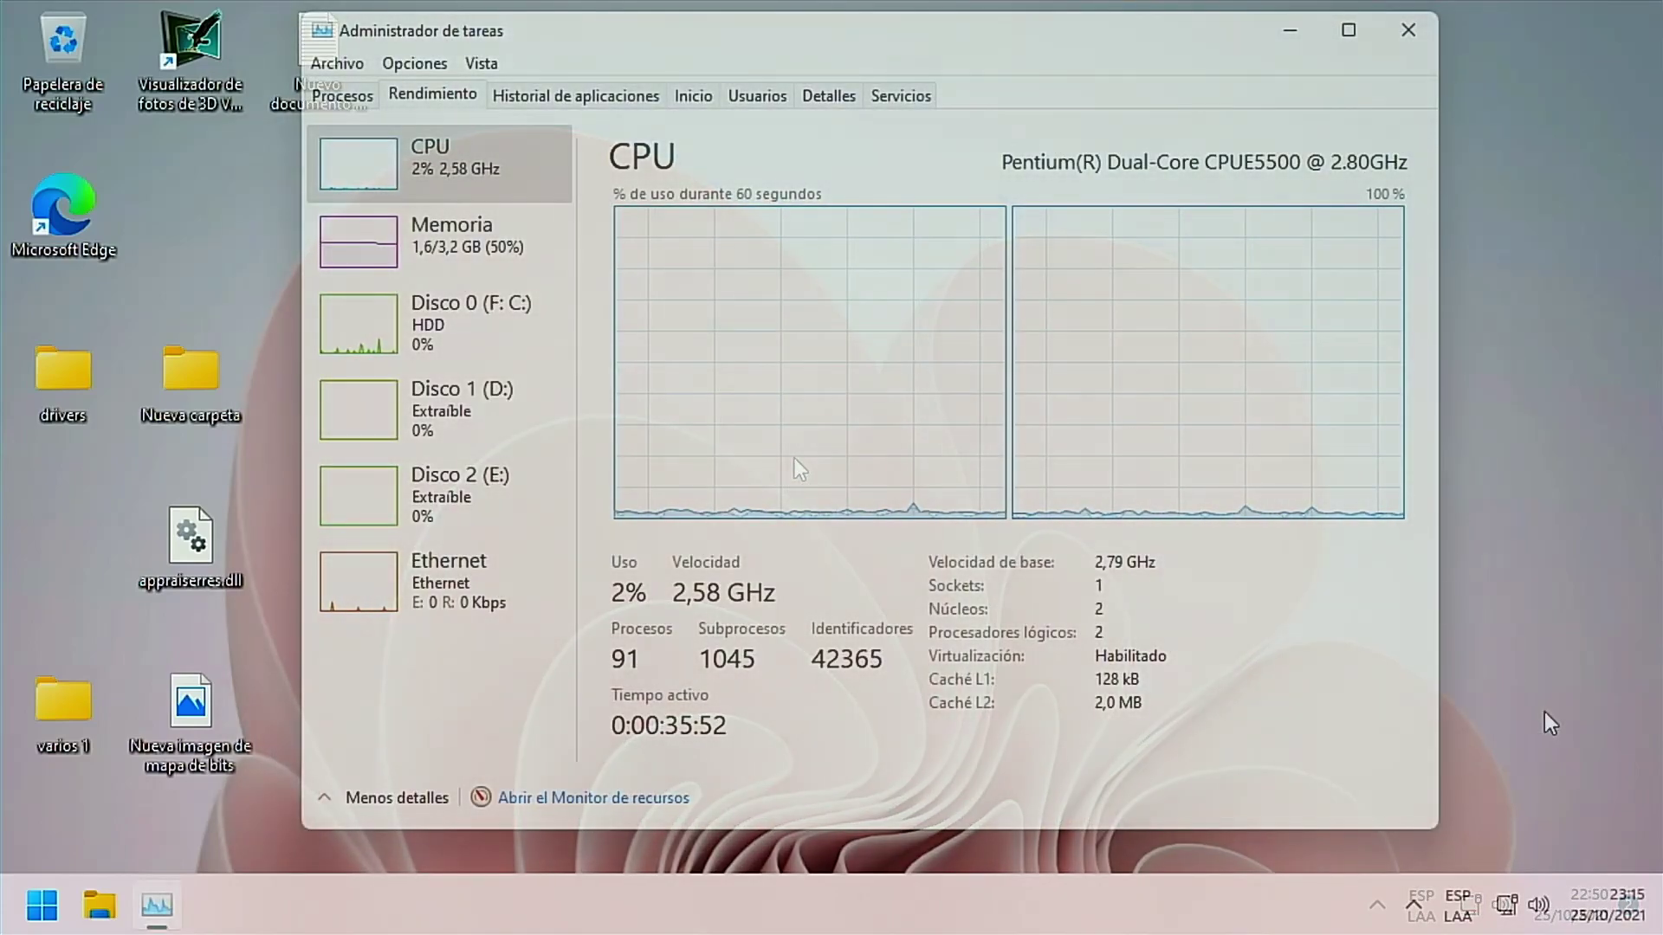